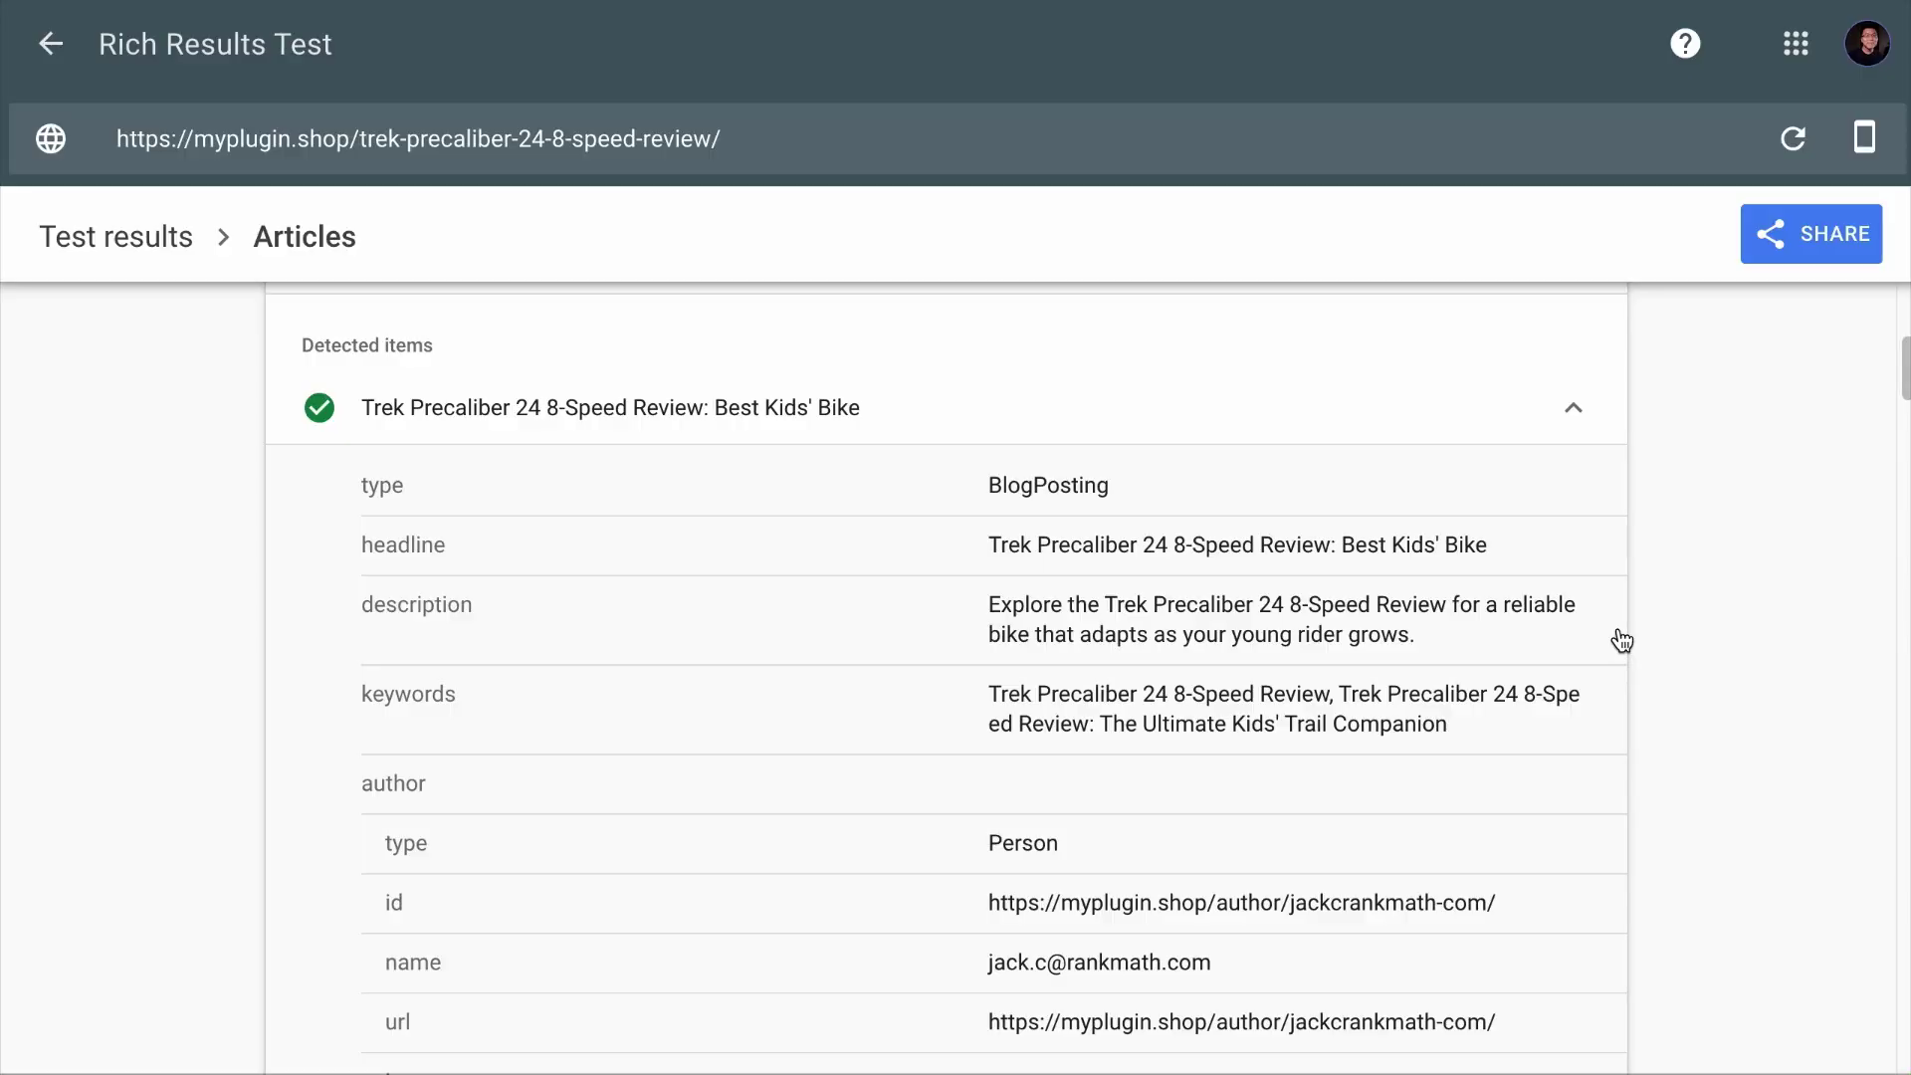
Step: Scroll the Rich Results Test's Article result down to the Trek review's author details
{"action": "scroll", "coordinate": [1621, 640], "scroll_direction": "down", "scroll_amount": 3}
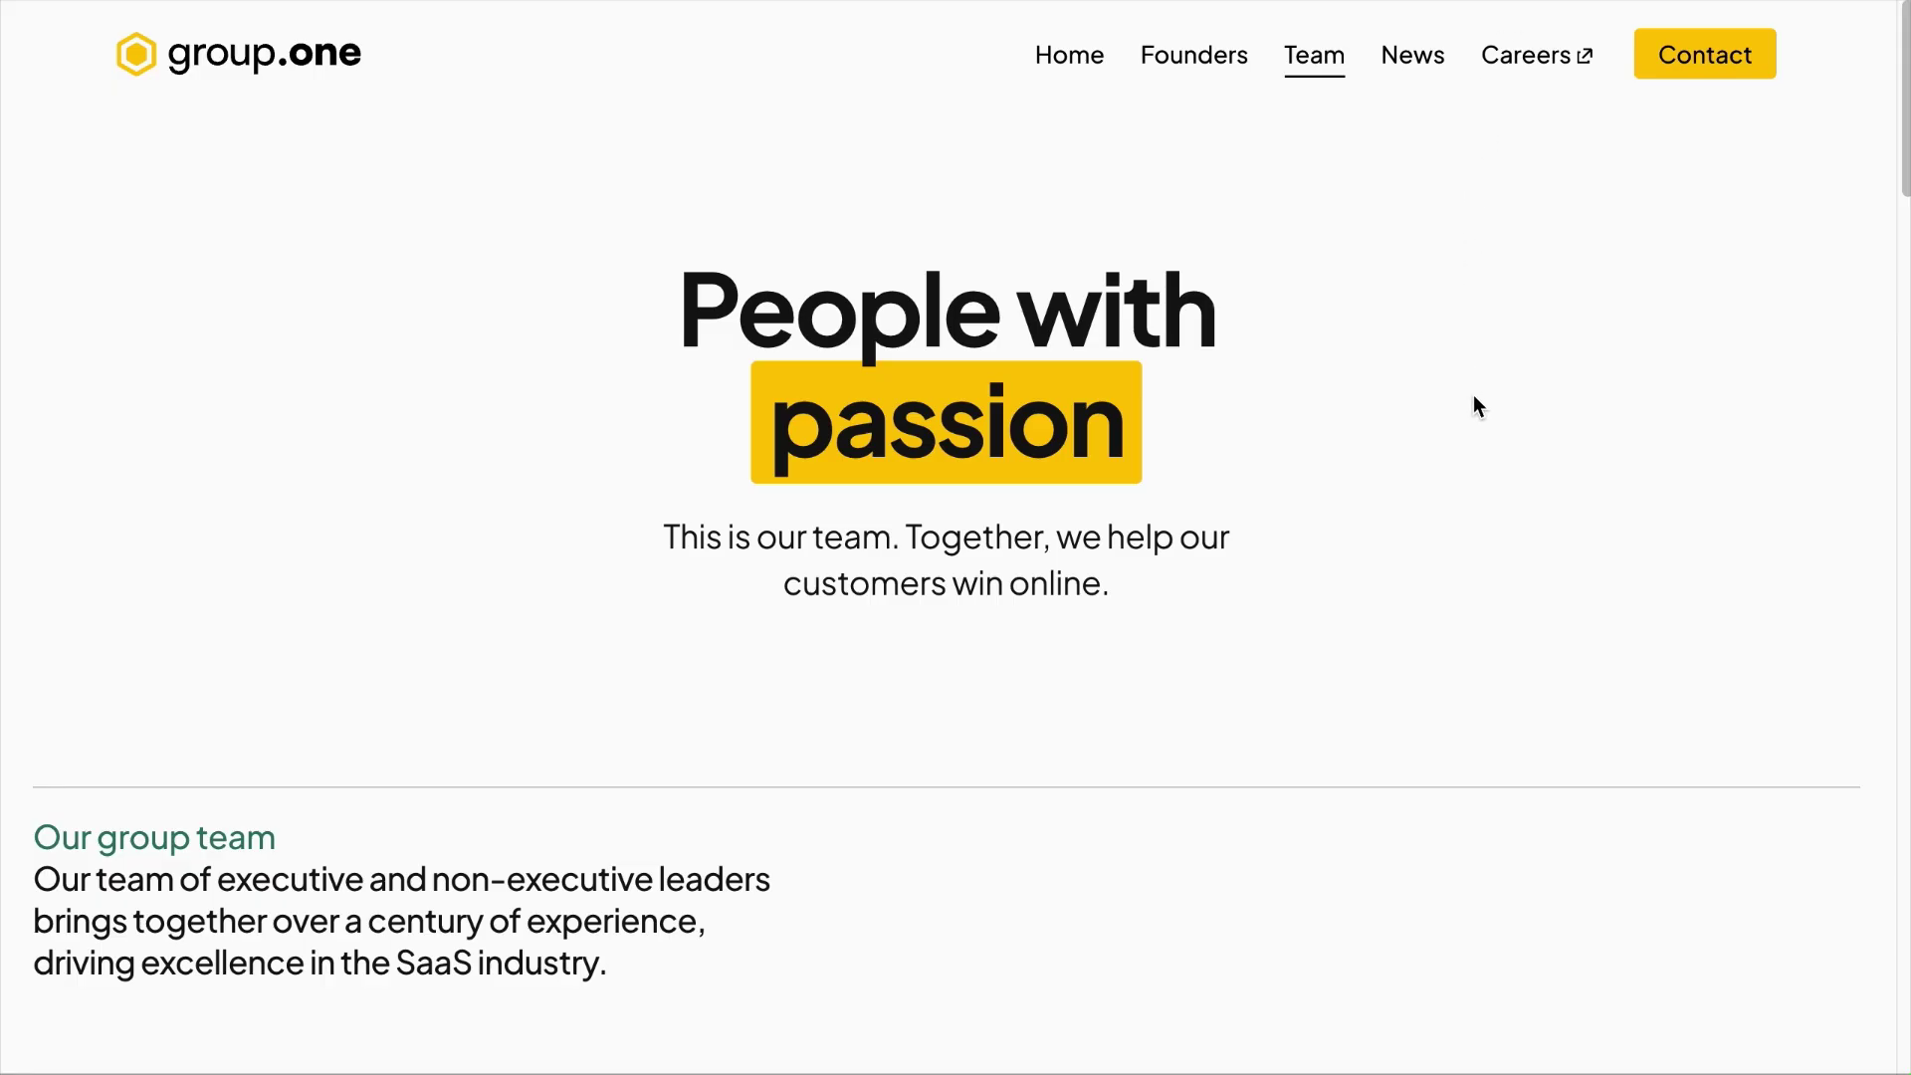
Step: Scroll through the group.one Team page's member cards and back toward the top
{"action": "scroll", "coordinate": [1473, 397], "scroll_direction": "down", "scroll_amount": 2}
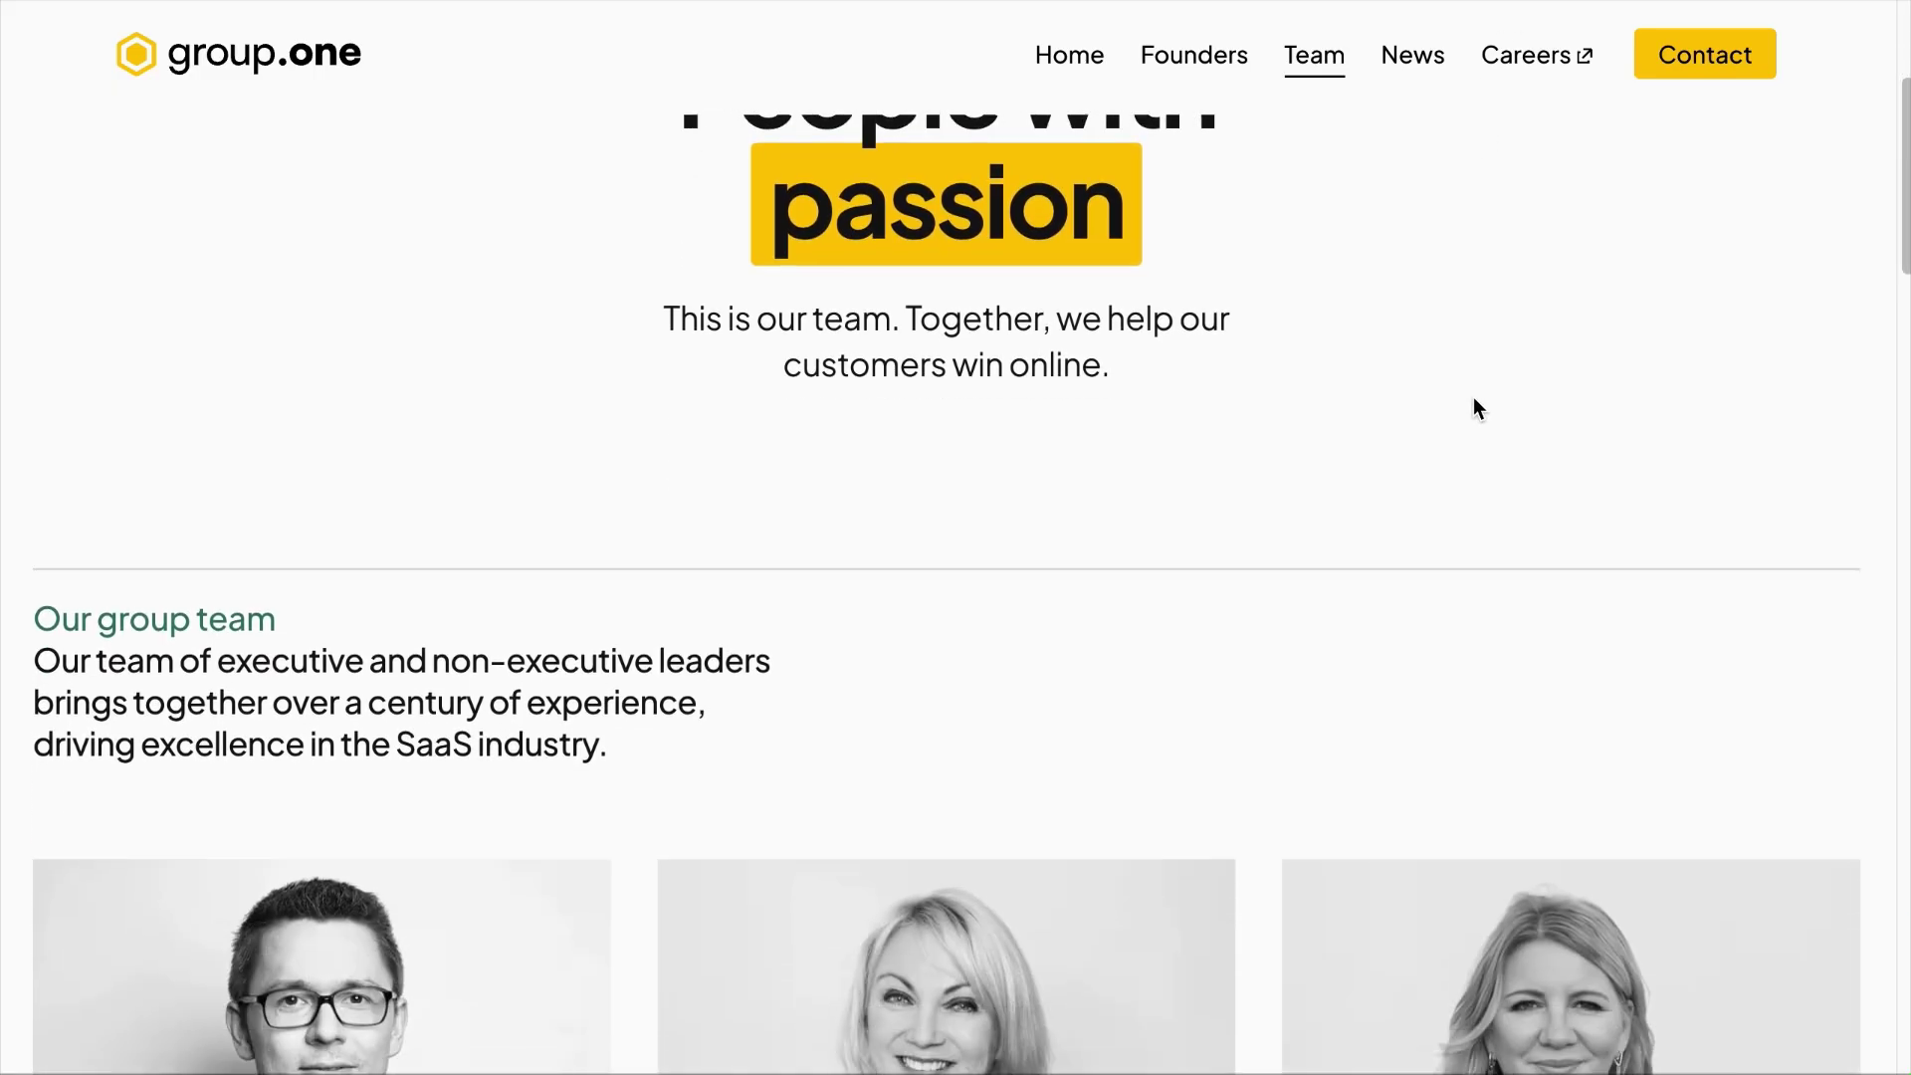
{"action": "scroll", "coordinate": [1473, 397], "scroll_direction": "down", "scroll_amount": 10}
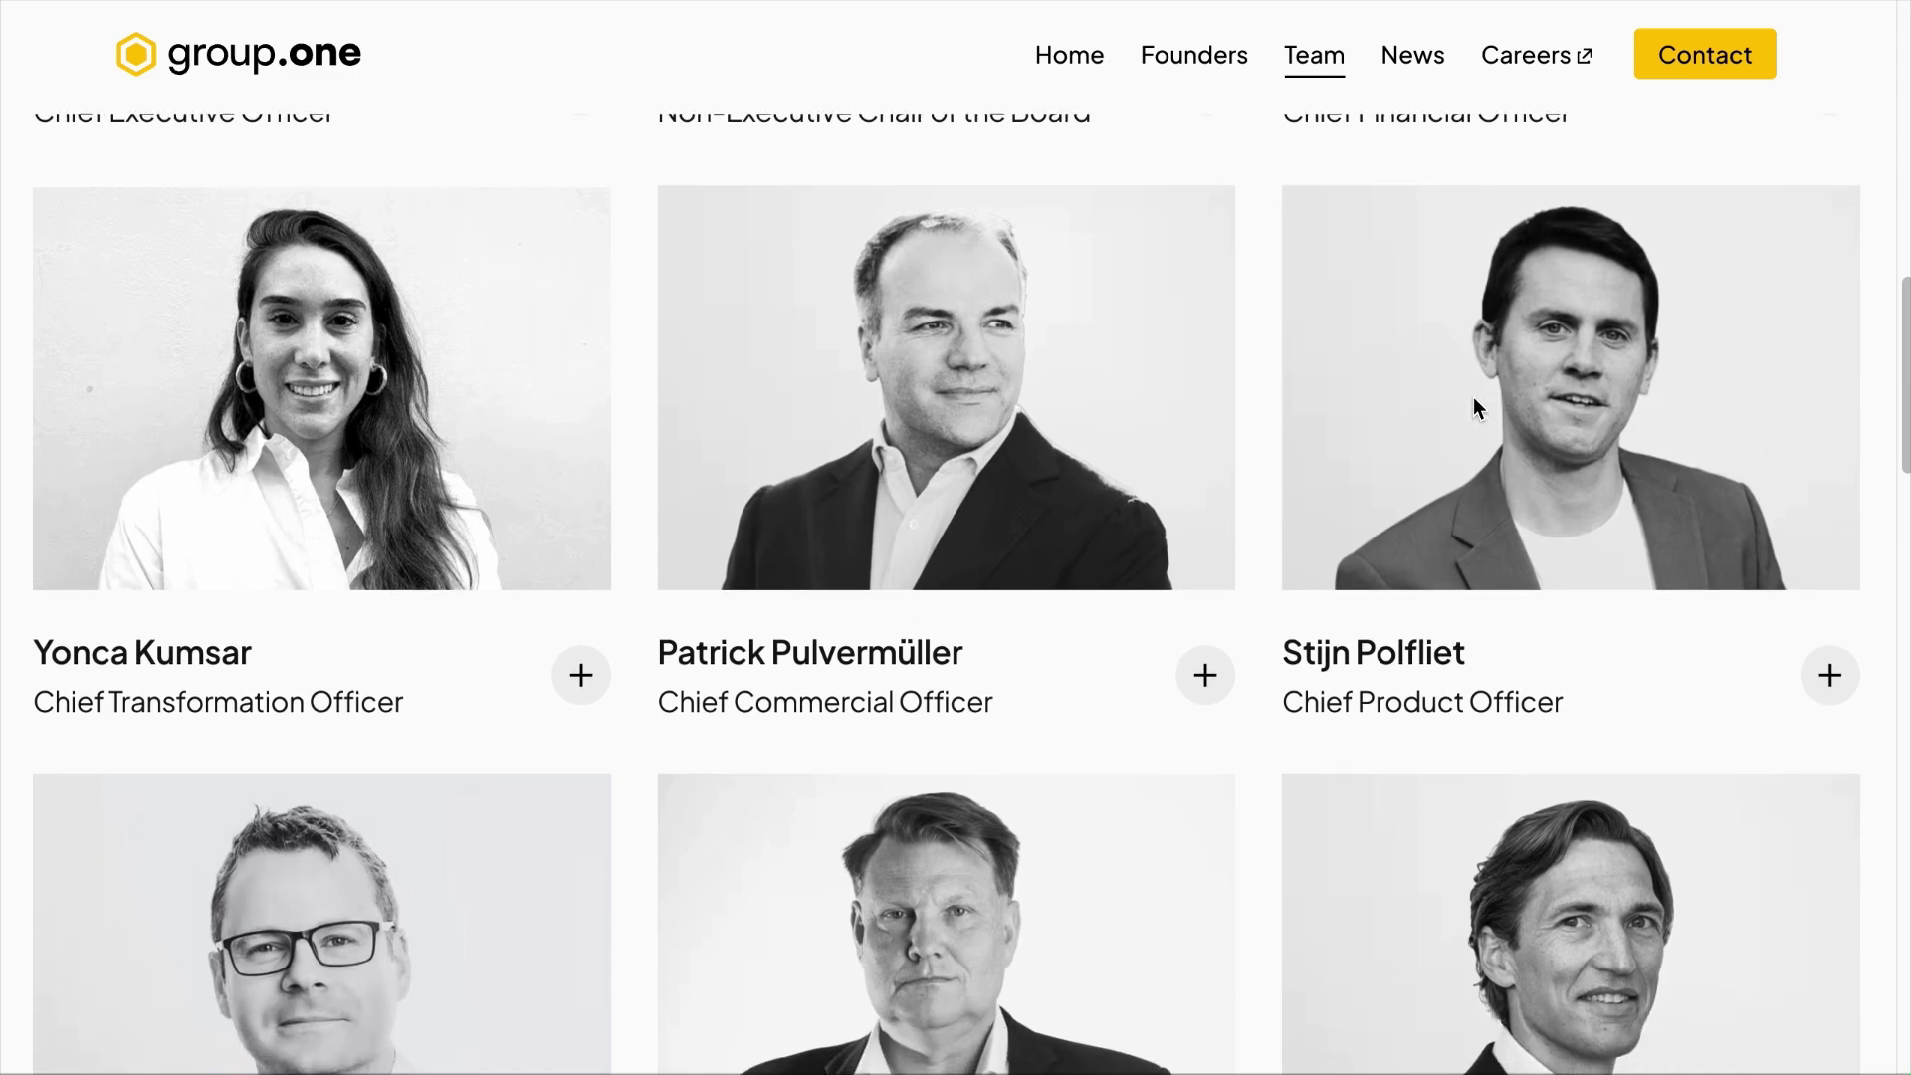
{"action": "scroll", "coordinate": [1473, 397], "scroll_direction": "down", "scroll_amount": 5}
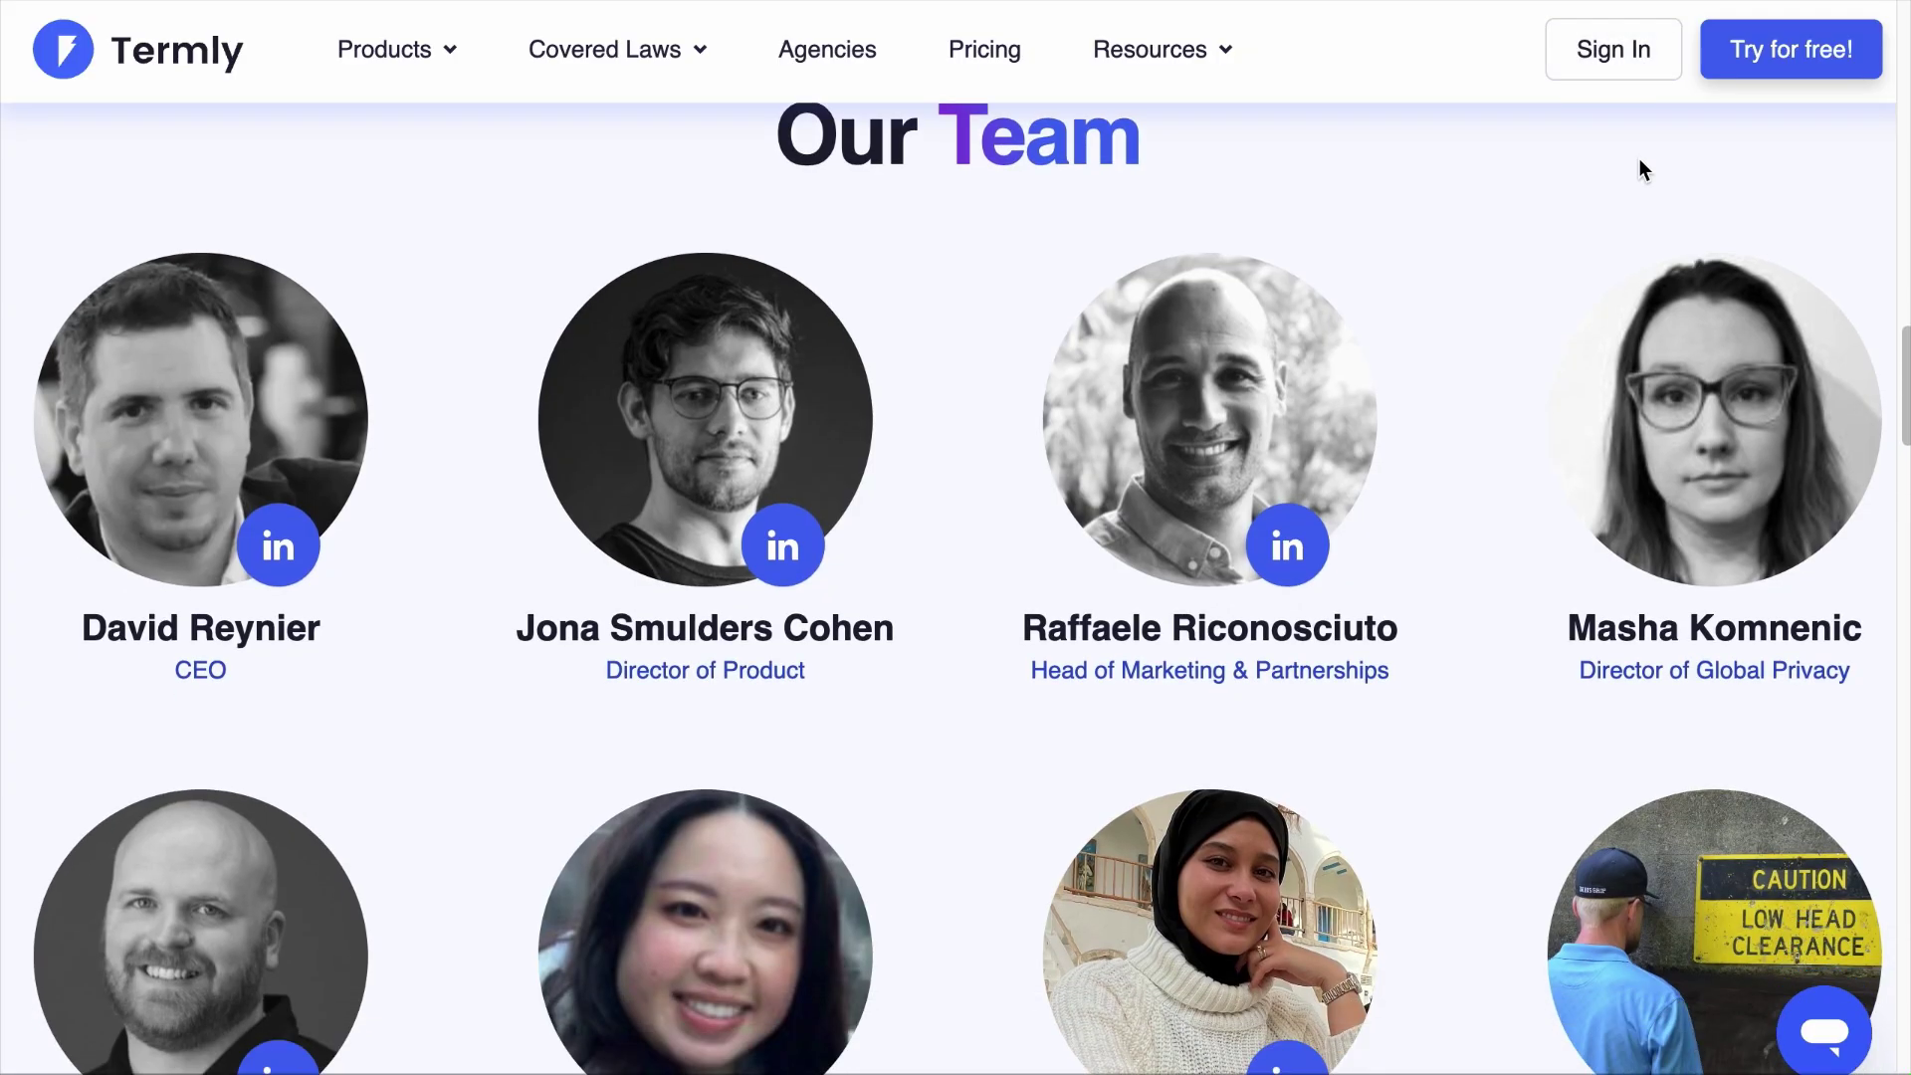
{"action": "scroll", "coordinate": [1642, 167], "scroll_direction": "down", "scroll_amount": 5}
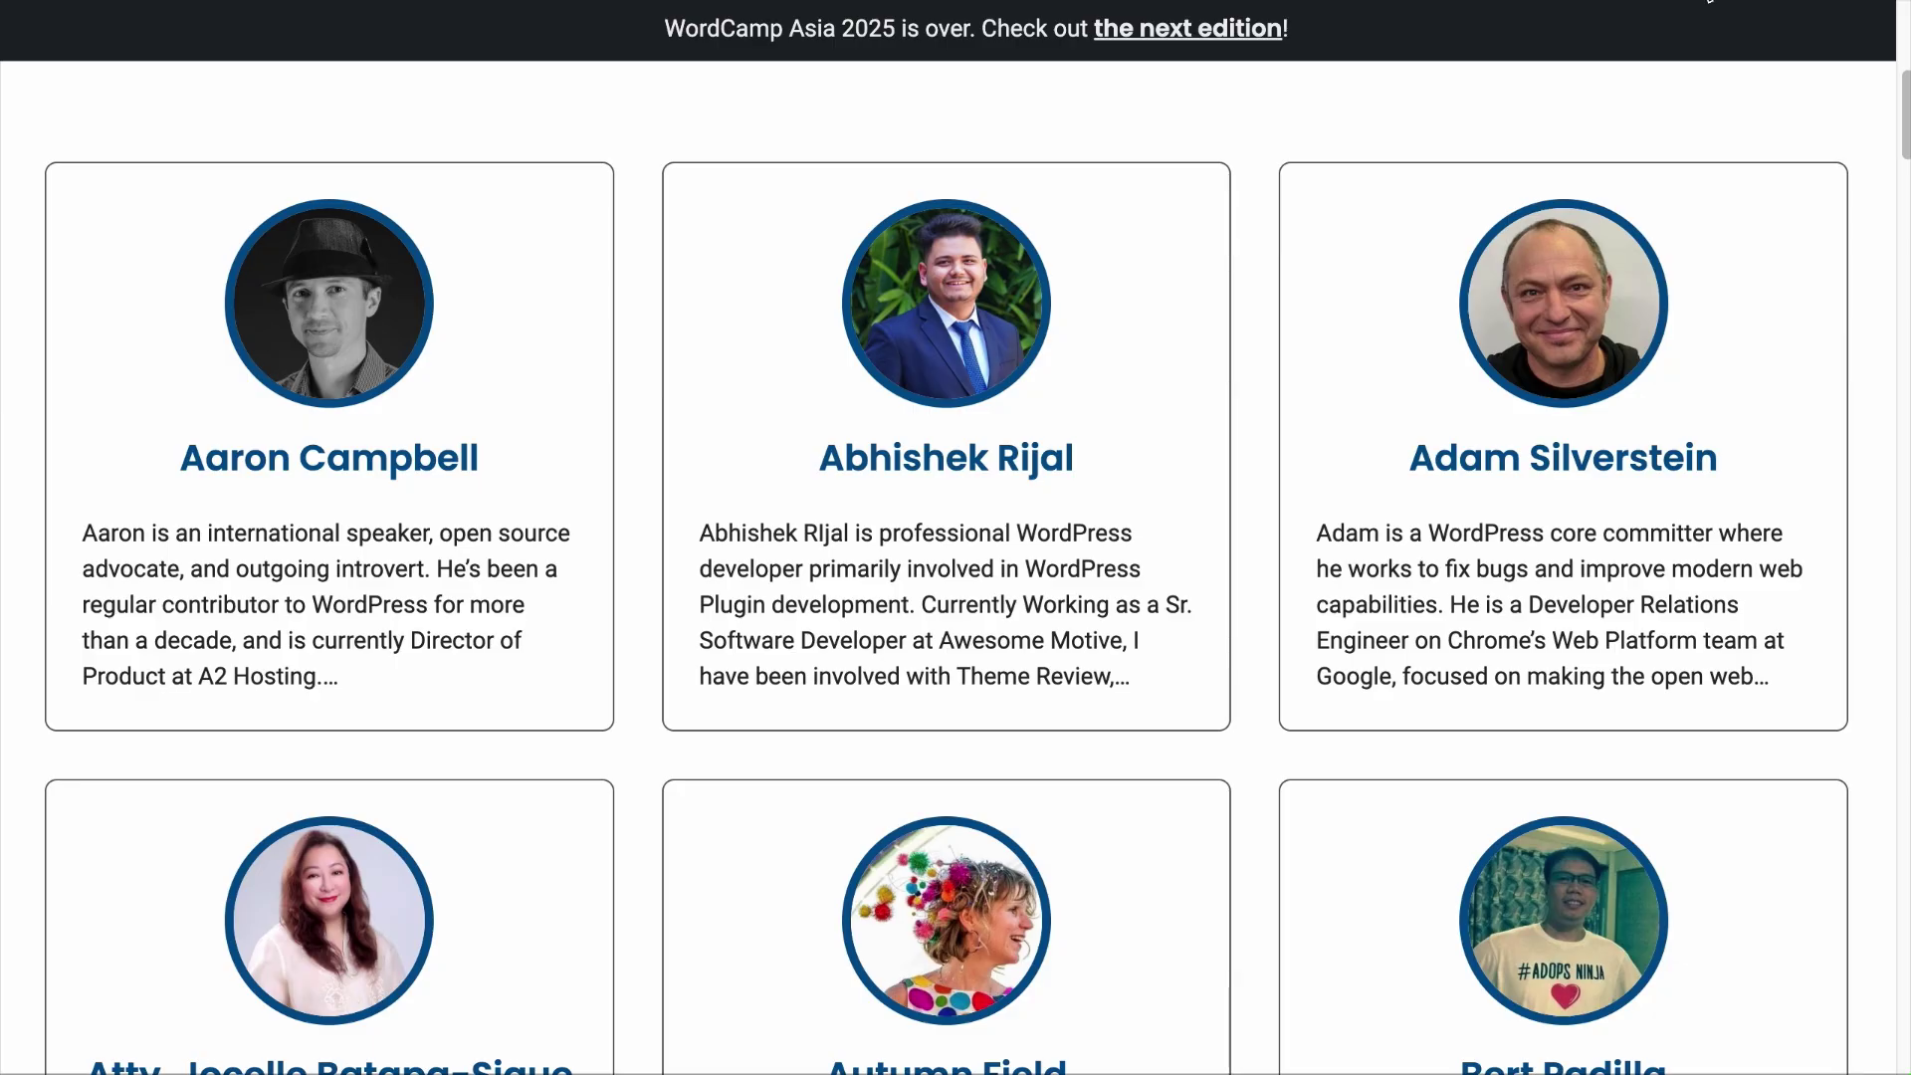
{"action": "scroll", "coordinate": [1703, 111], "scroll_direction": "down", "scroll_amount": 5}
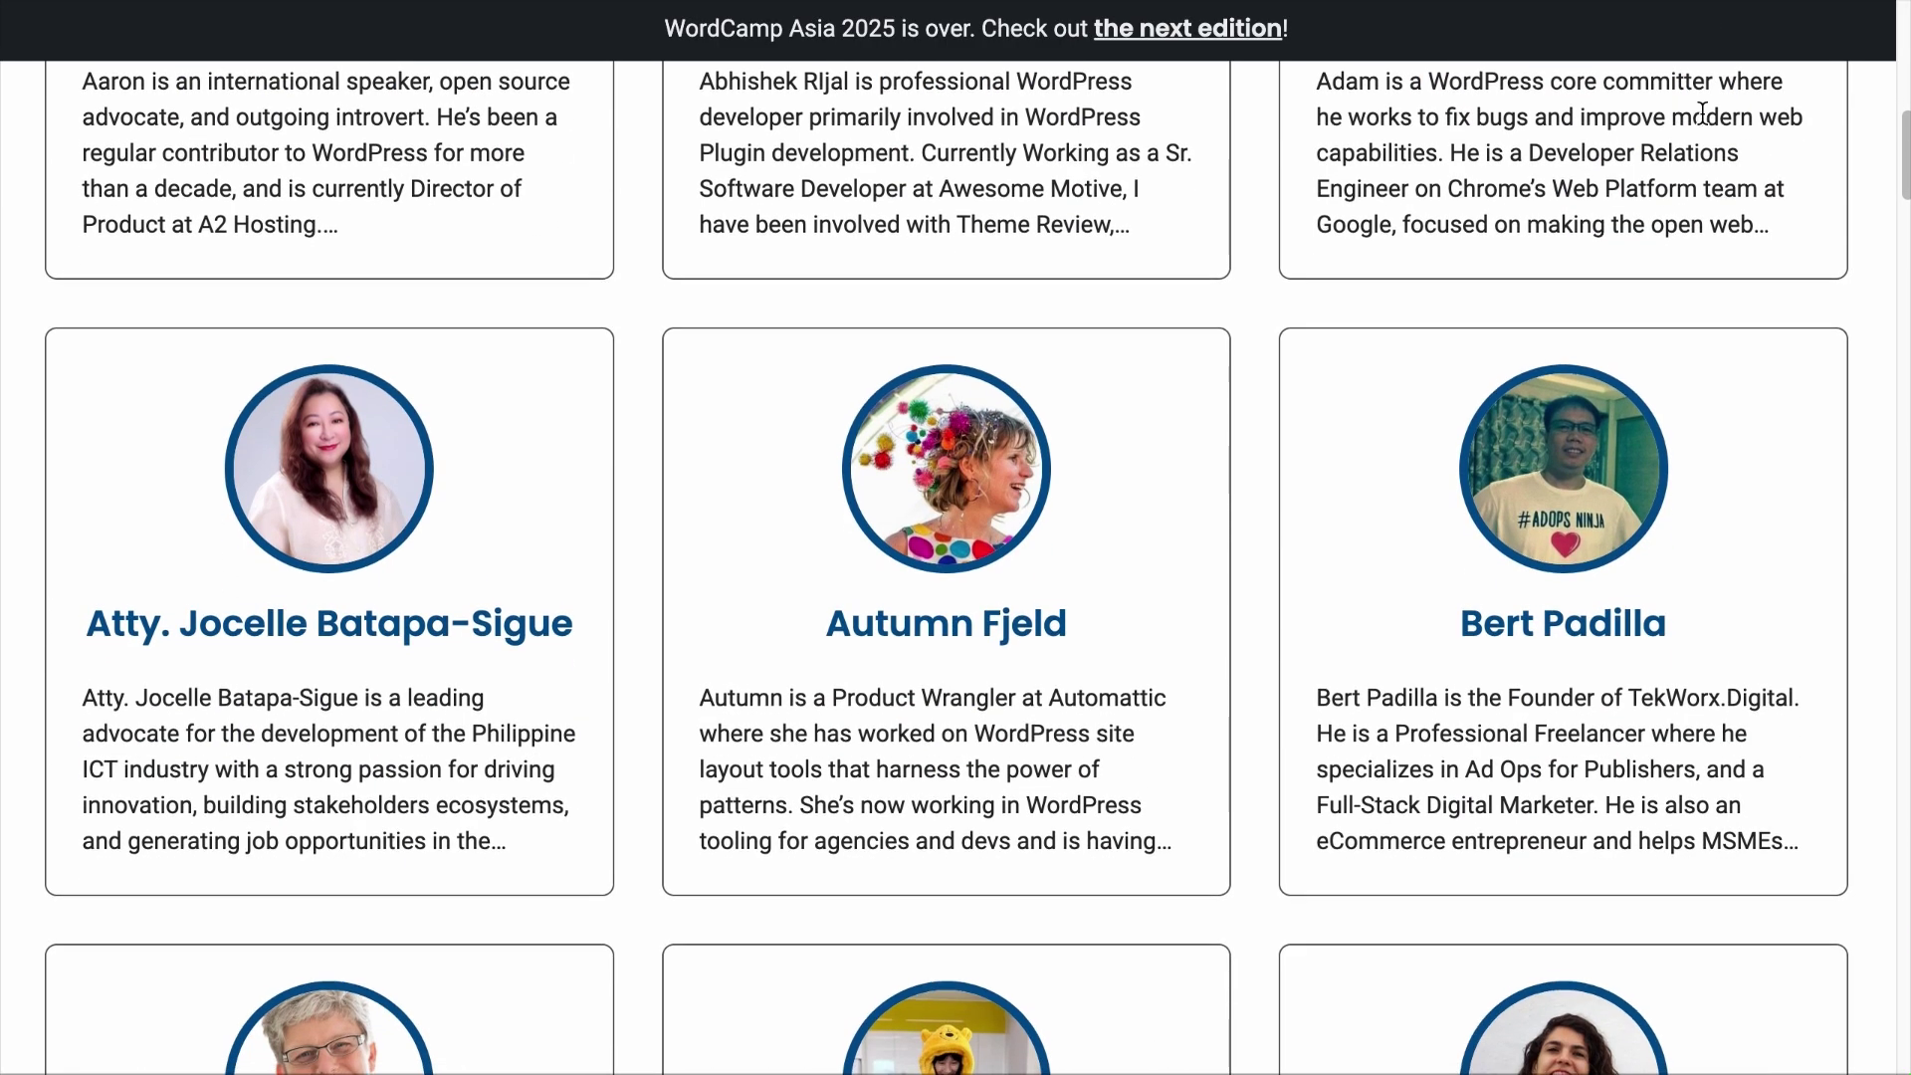
{"action": "scroll", "coordinate": [1705, 114], "scroll_direction": "down", "scroll_amount": 7}
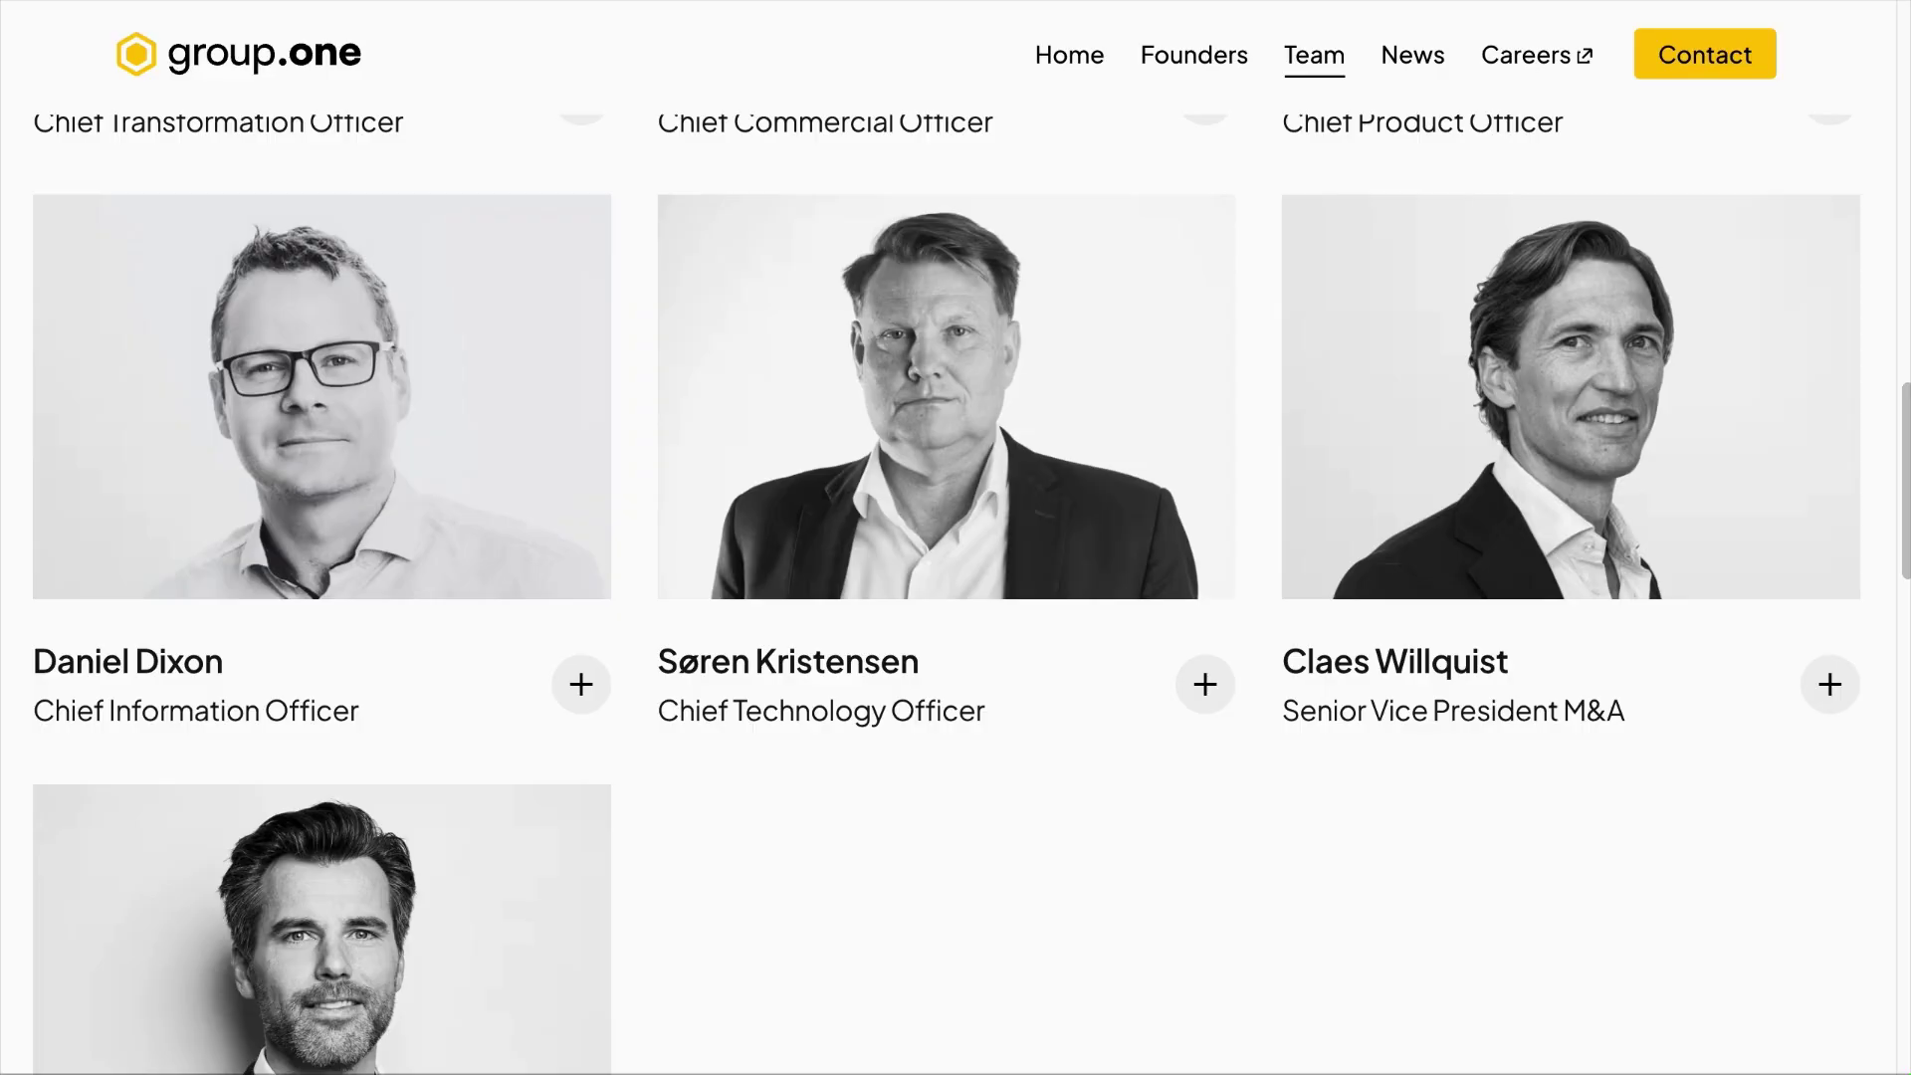
{"action": "scroll", "coordinate": [1545, 262], "scroll_direction": "up", "scroll_amount": 8}
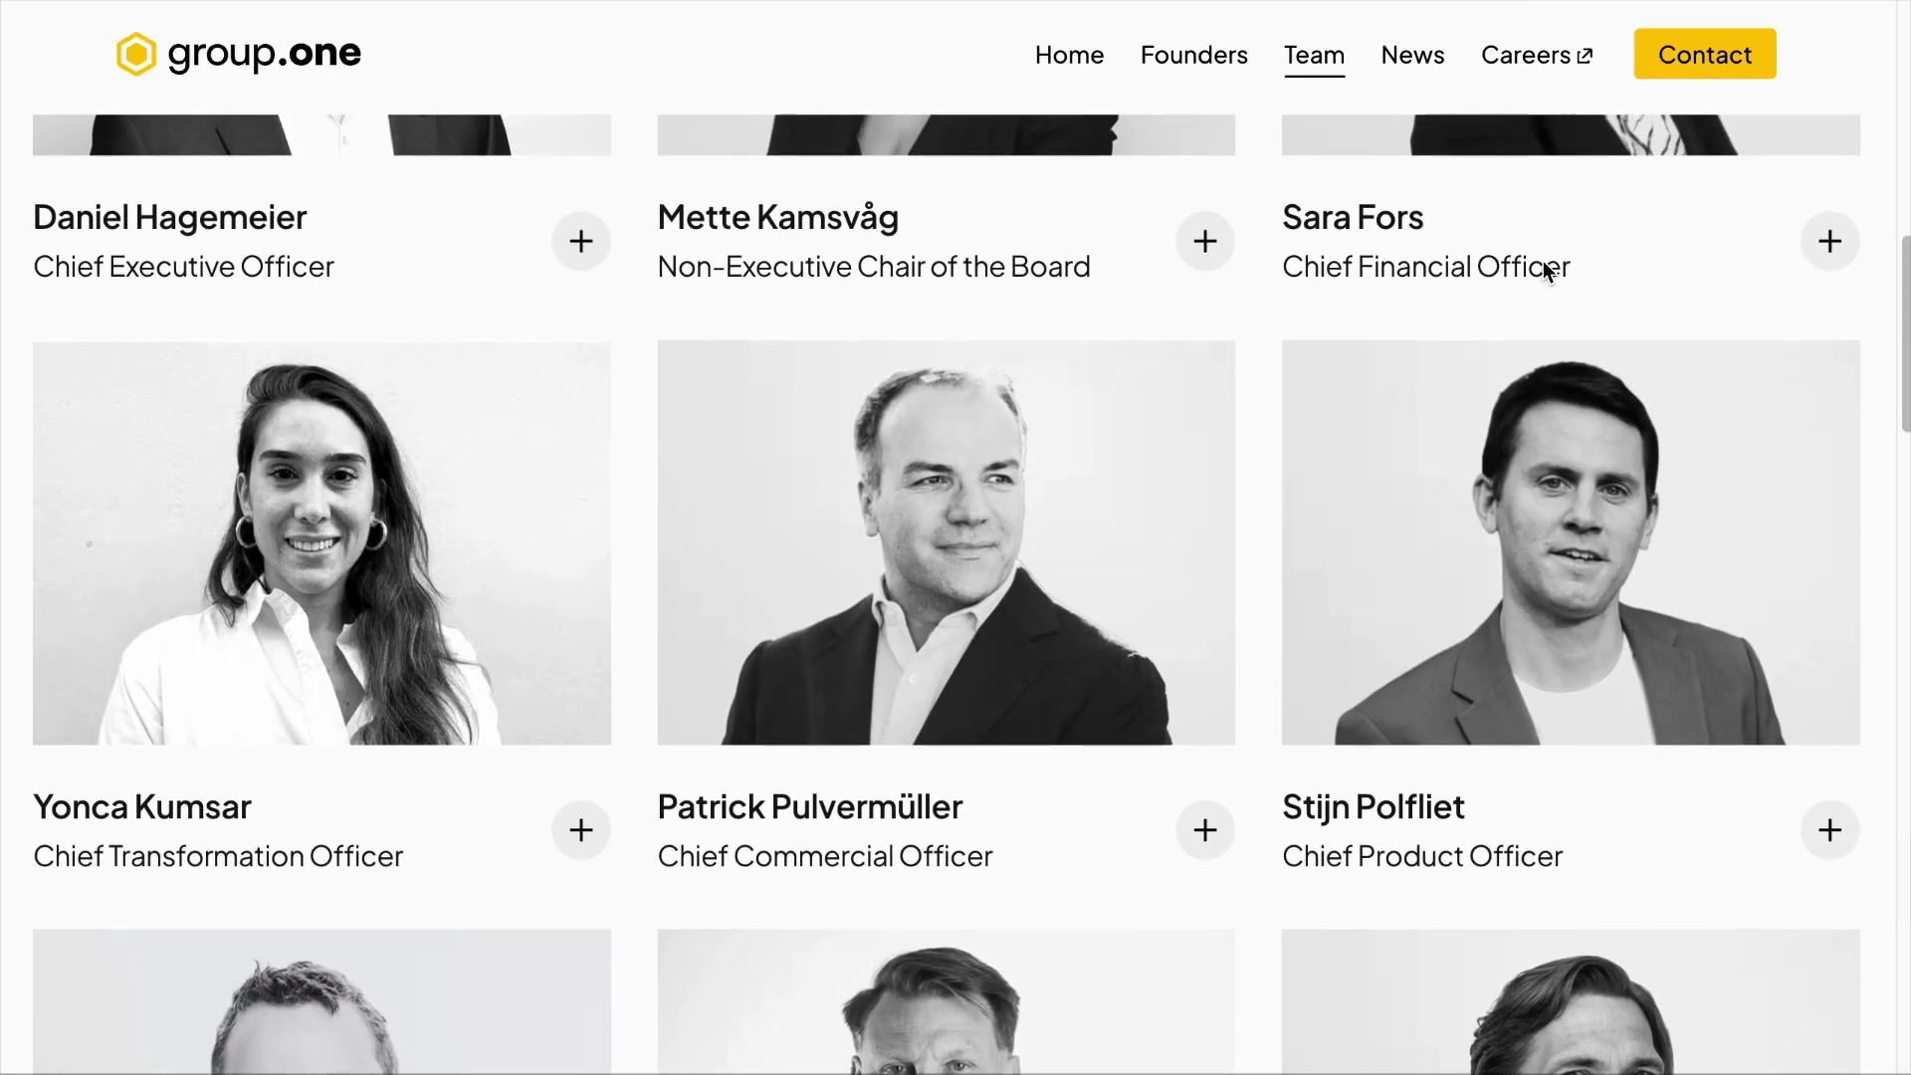
{"action": "scroll", "coordinate": [1545, 264], "scroll_direction": "up", "scroll_amount": 5}
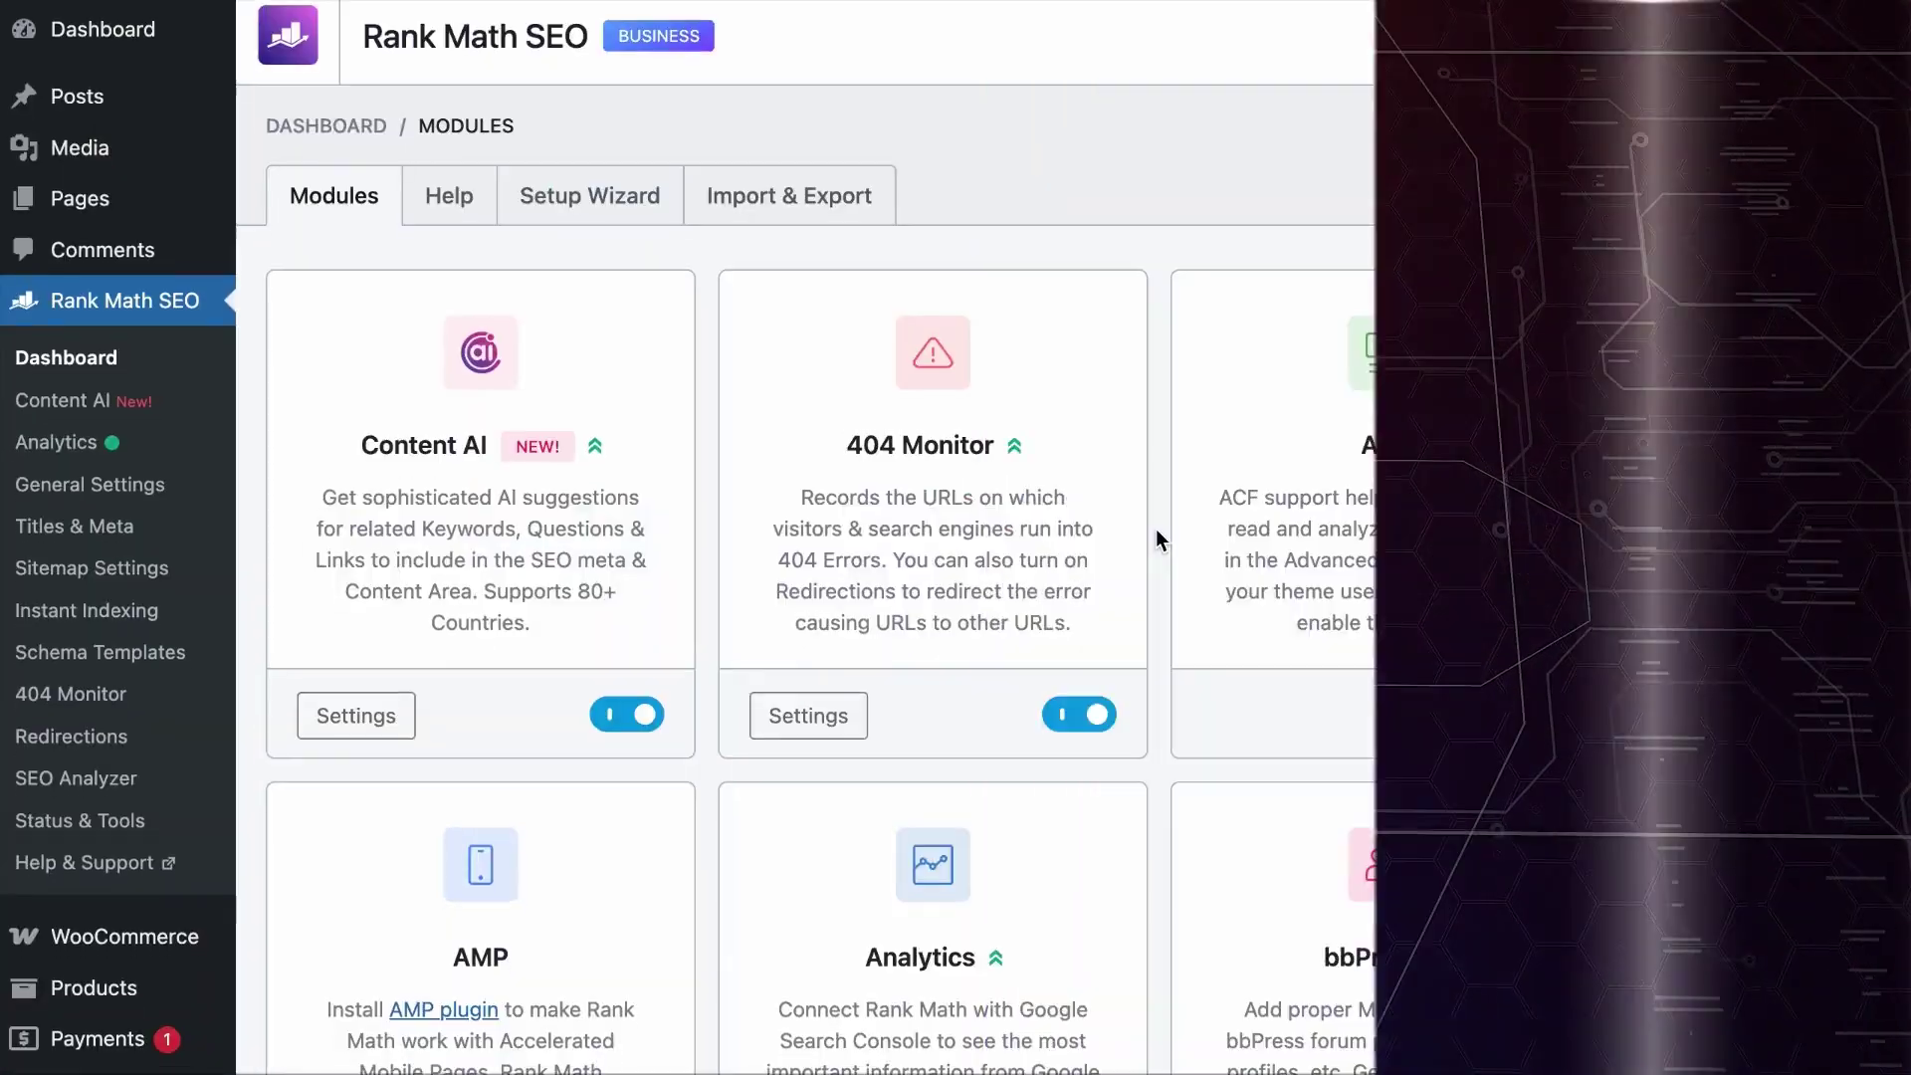
Step: Scroll Rank Math's Modules page to the enabled Schema (Structured Data) module
{"action": "scroll", "coordinate": [1158, 538], "scroll_direction": "down", "scroll_amount": 20}
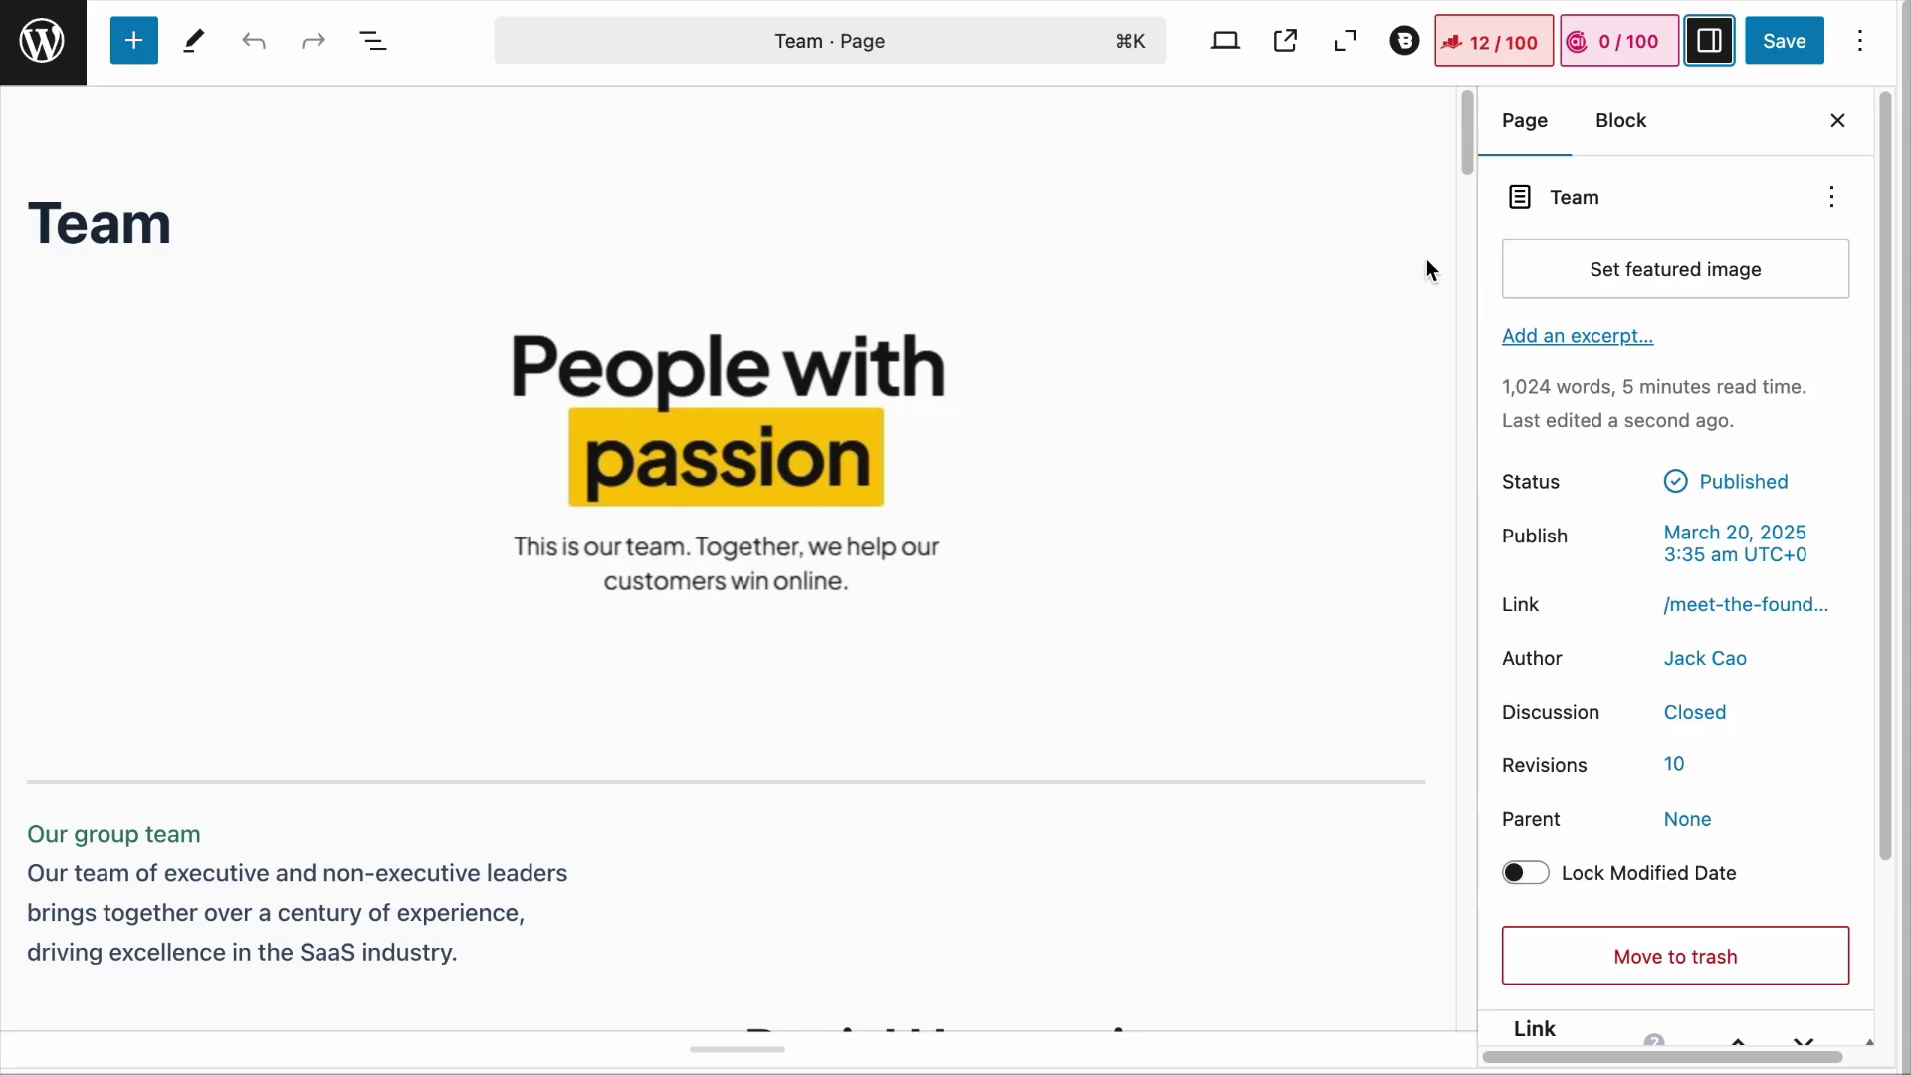
Step: Open the Team page's Rank Math Schema settings and browse the Schema Generator catalog
{"action": "left_click", "coordinate": [1531, 60]}
{"action": "left_click", "coordinate": [1748, 211]}
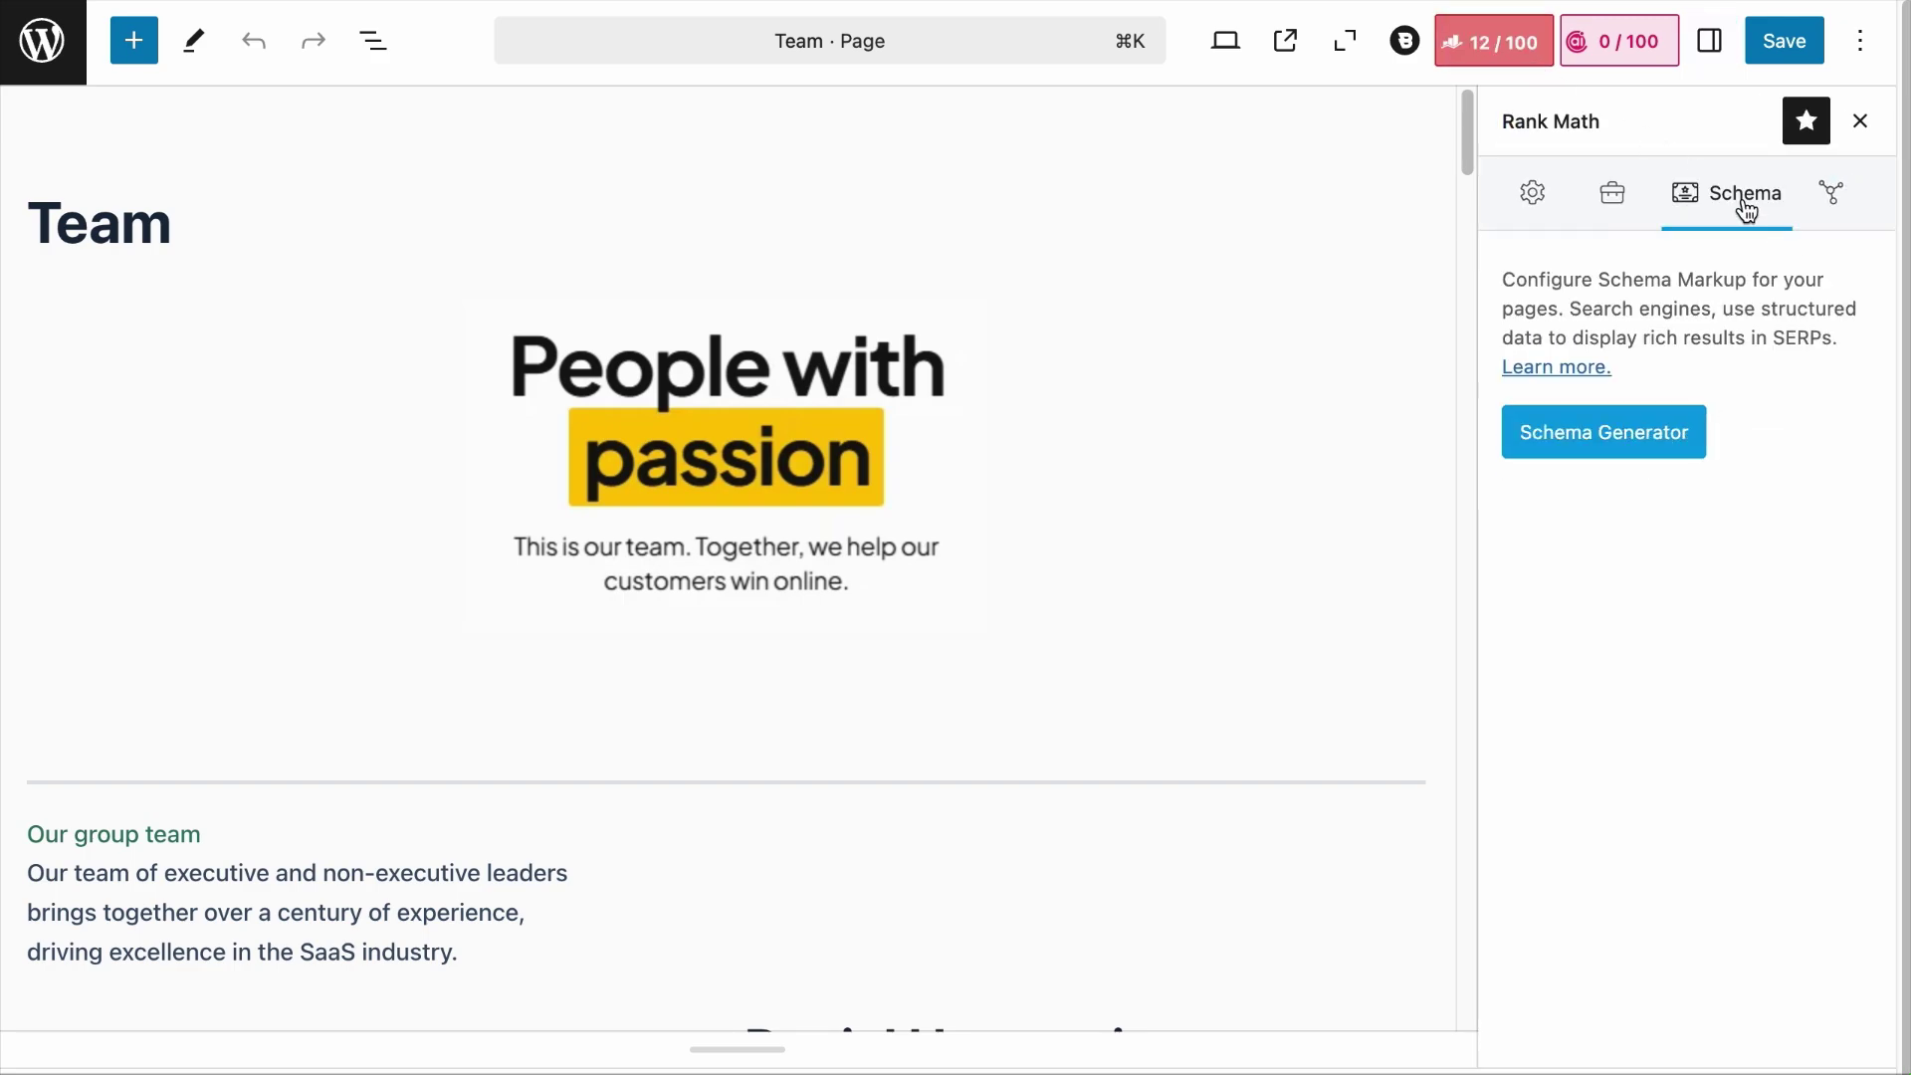
{"action": "left_click", "coordinate": [1645, 436]}
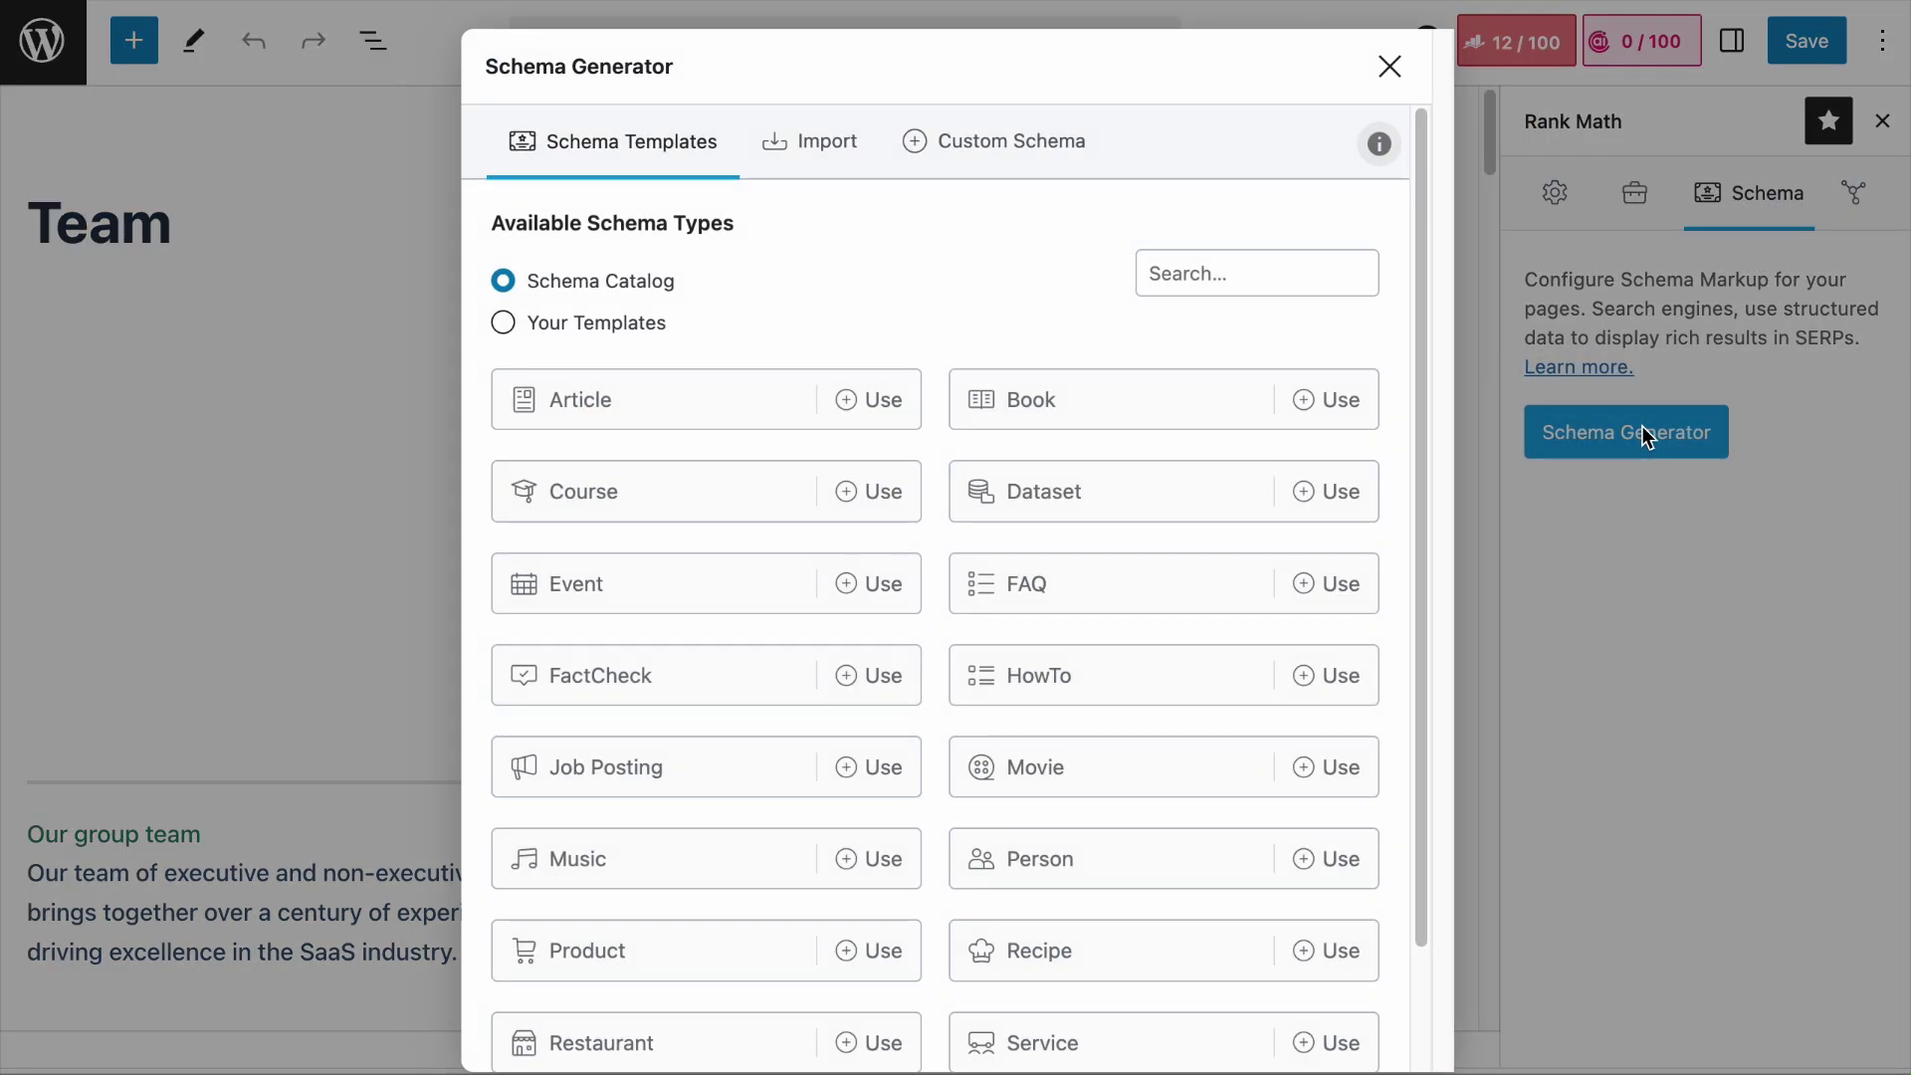
{"action": "scroll", "coordinate": [1167, 562], "scroll_direction": "down", "scroll_amount": 3}
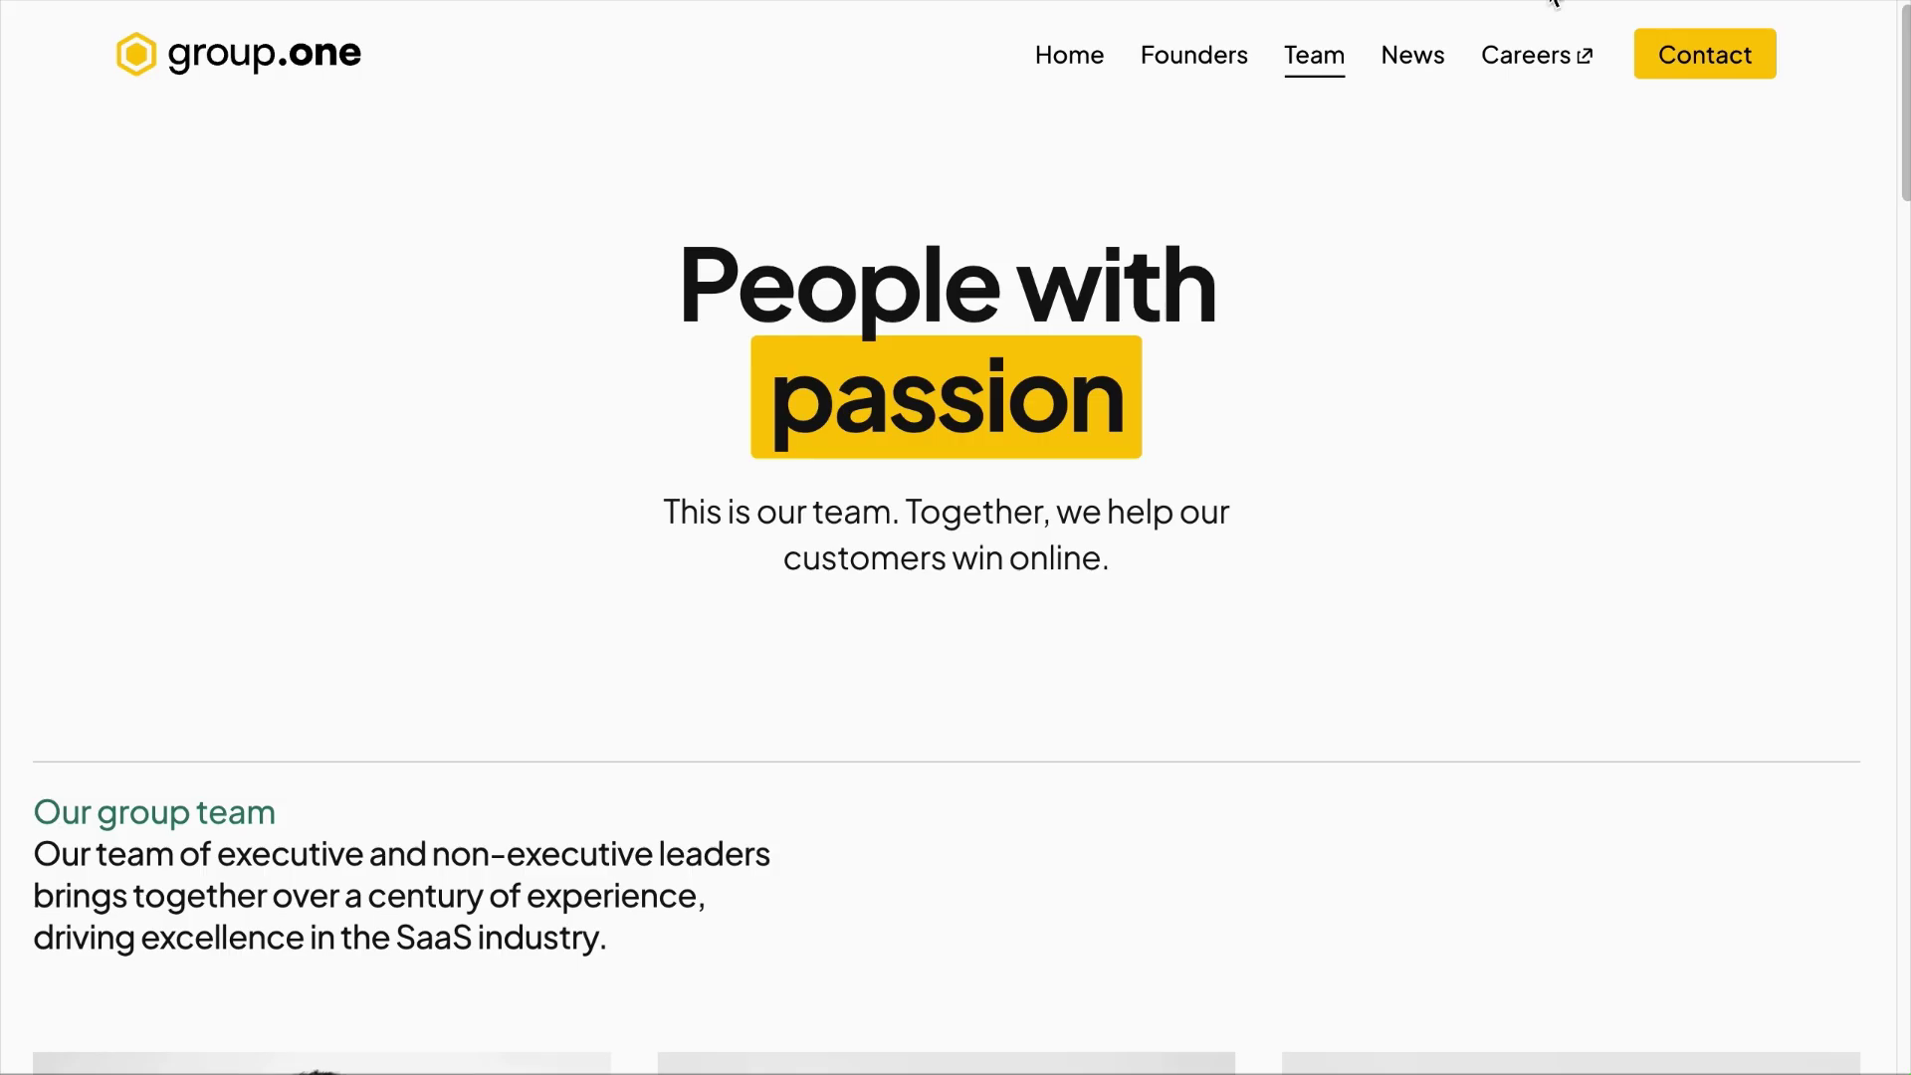
{"action": "scroll", "coordinate": [1404, 458], "scroll_direction": "down", "scroll_amount": 6}
{"action": "scroll", "coordinate": [1404, 458], "scroll_direction": "down", "scroll_amount": 12}
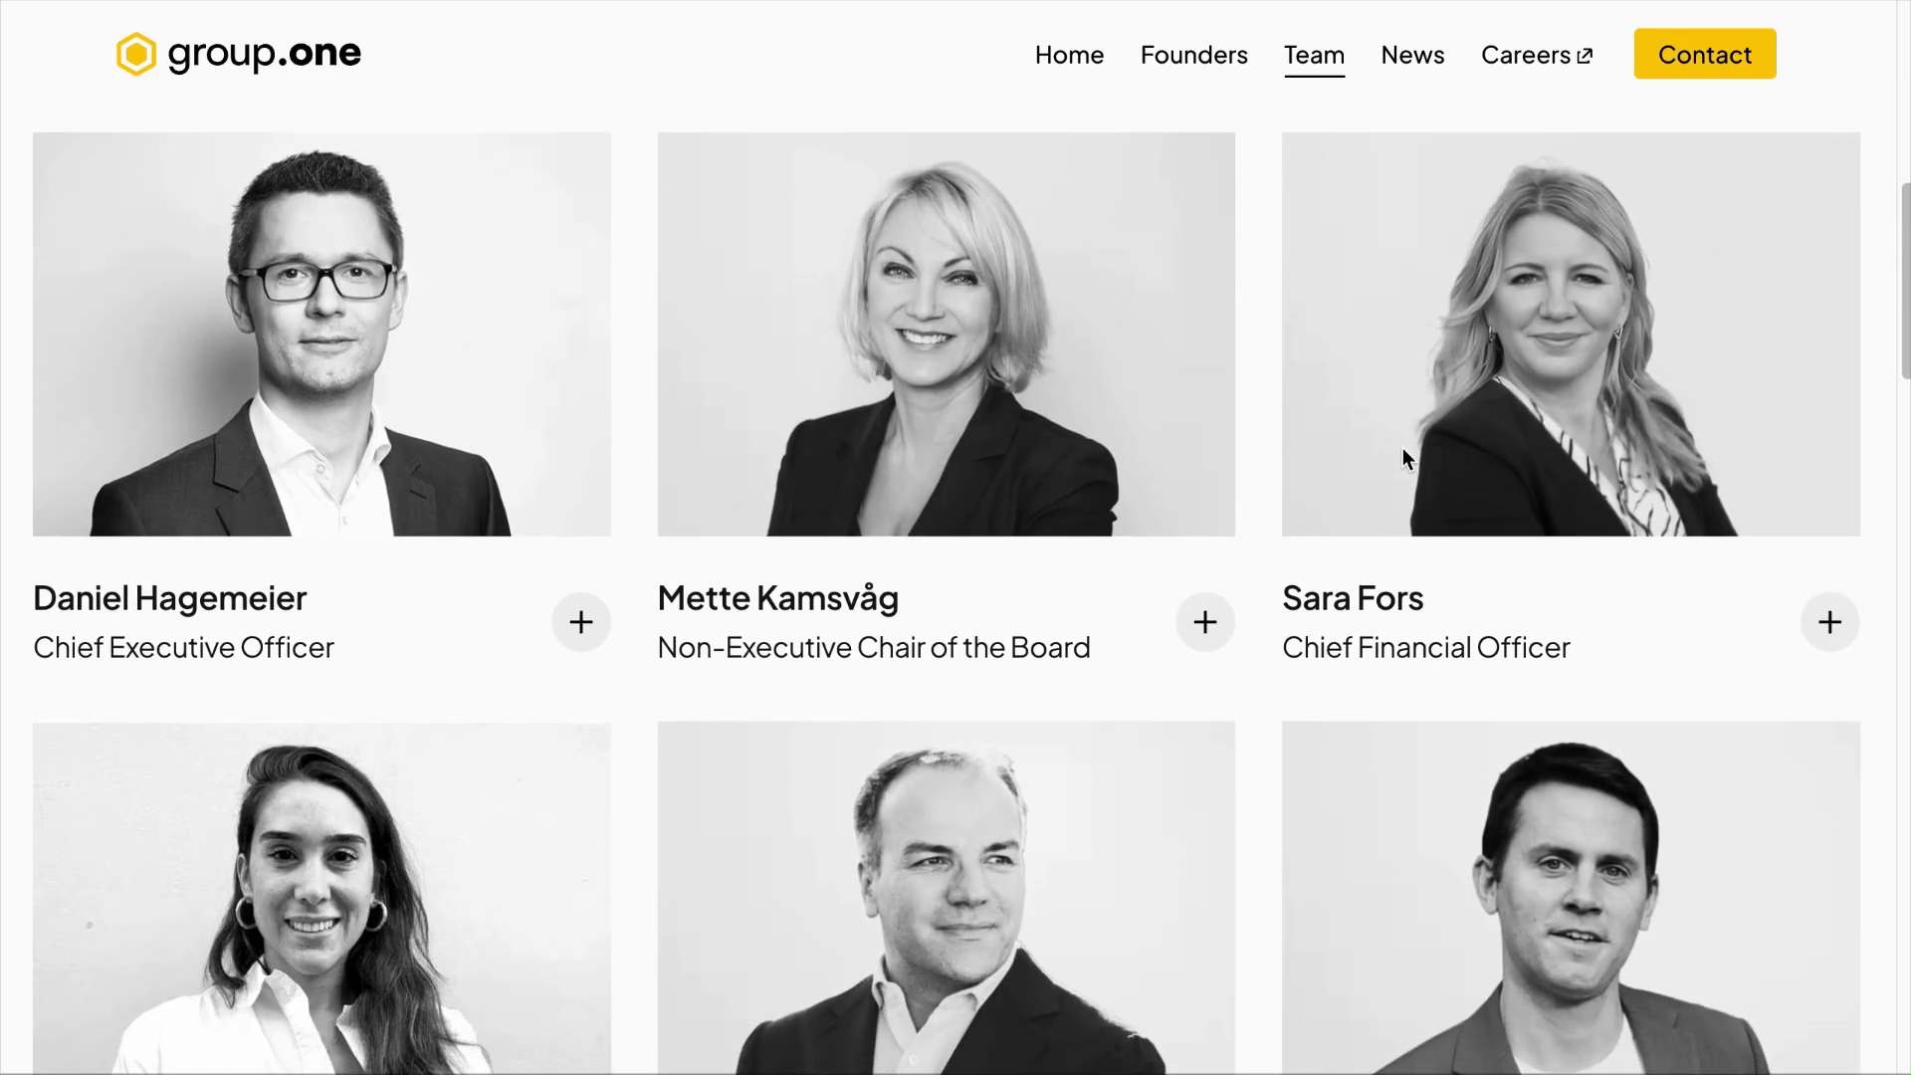
{"action": "scroll", "coordinate": [1404, 458], "scroll_direction": "down", "scroll_amount": 18}
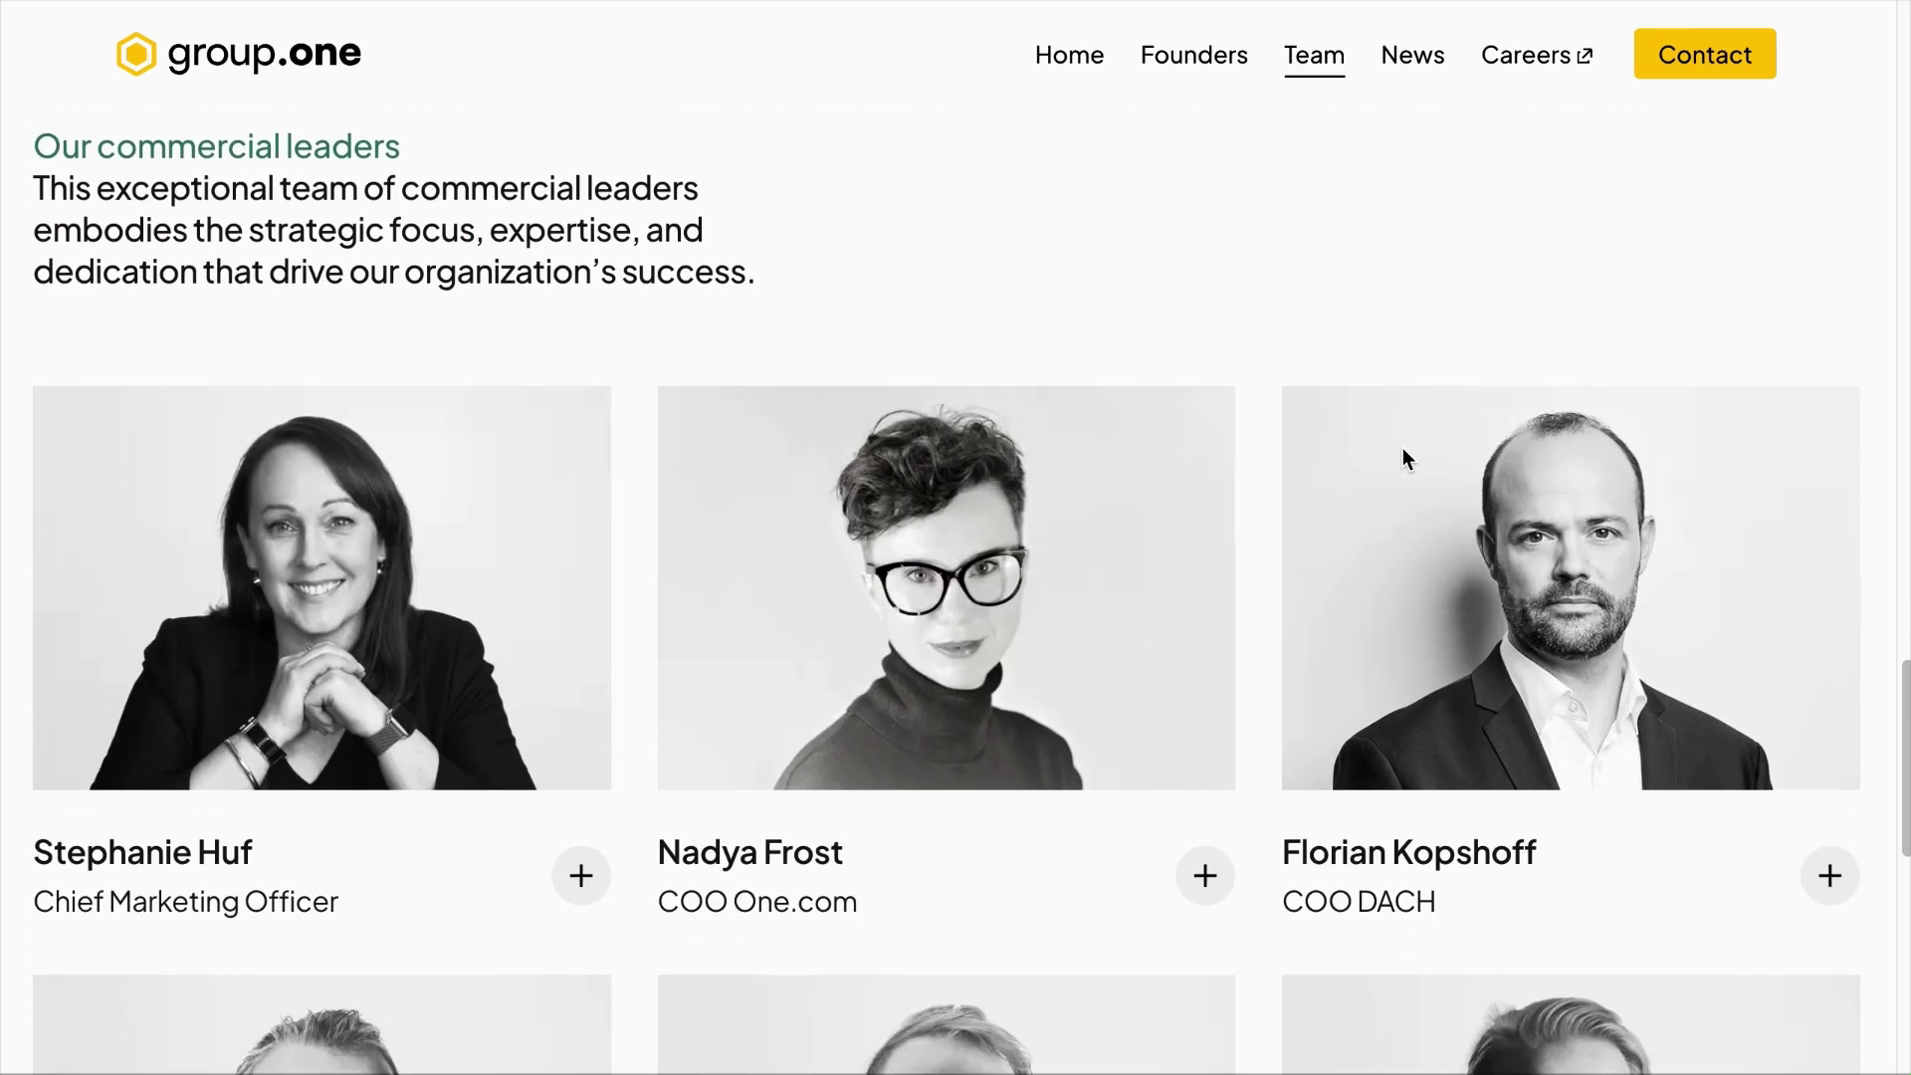
{"action": "scroll", "coordinate": [1403, 458], "scroll_direction": "down", "scroll_amount": 7}
{"action": "scroll", "coordinate": [1403, 458], "scroll_direction": "up", "scroll_amount": 20}
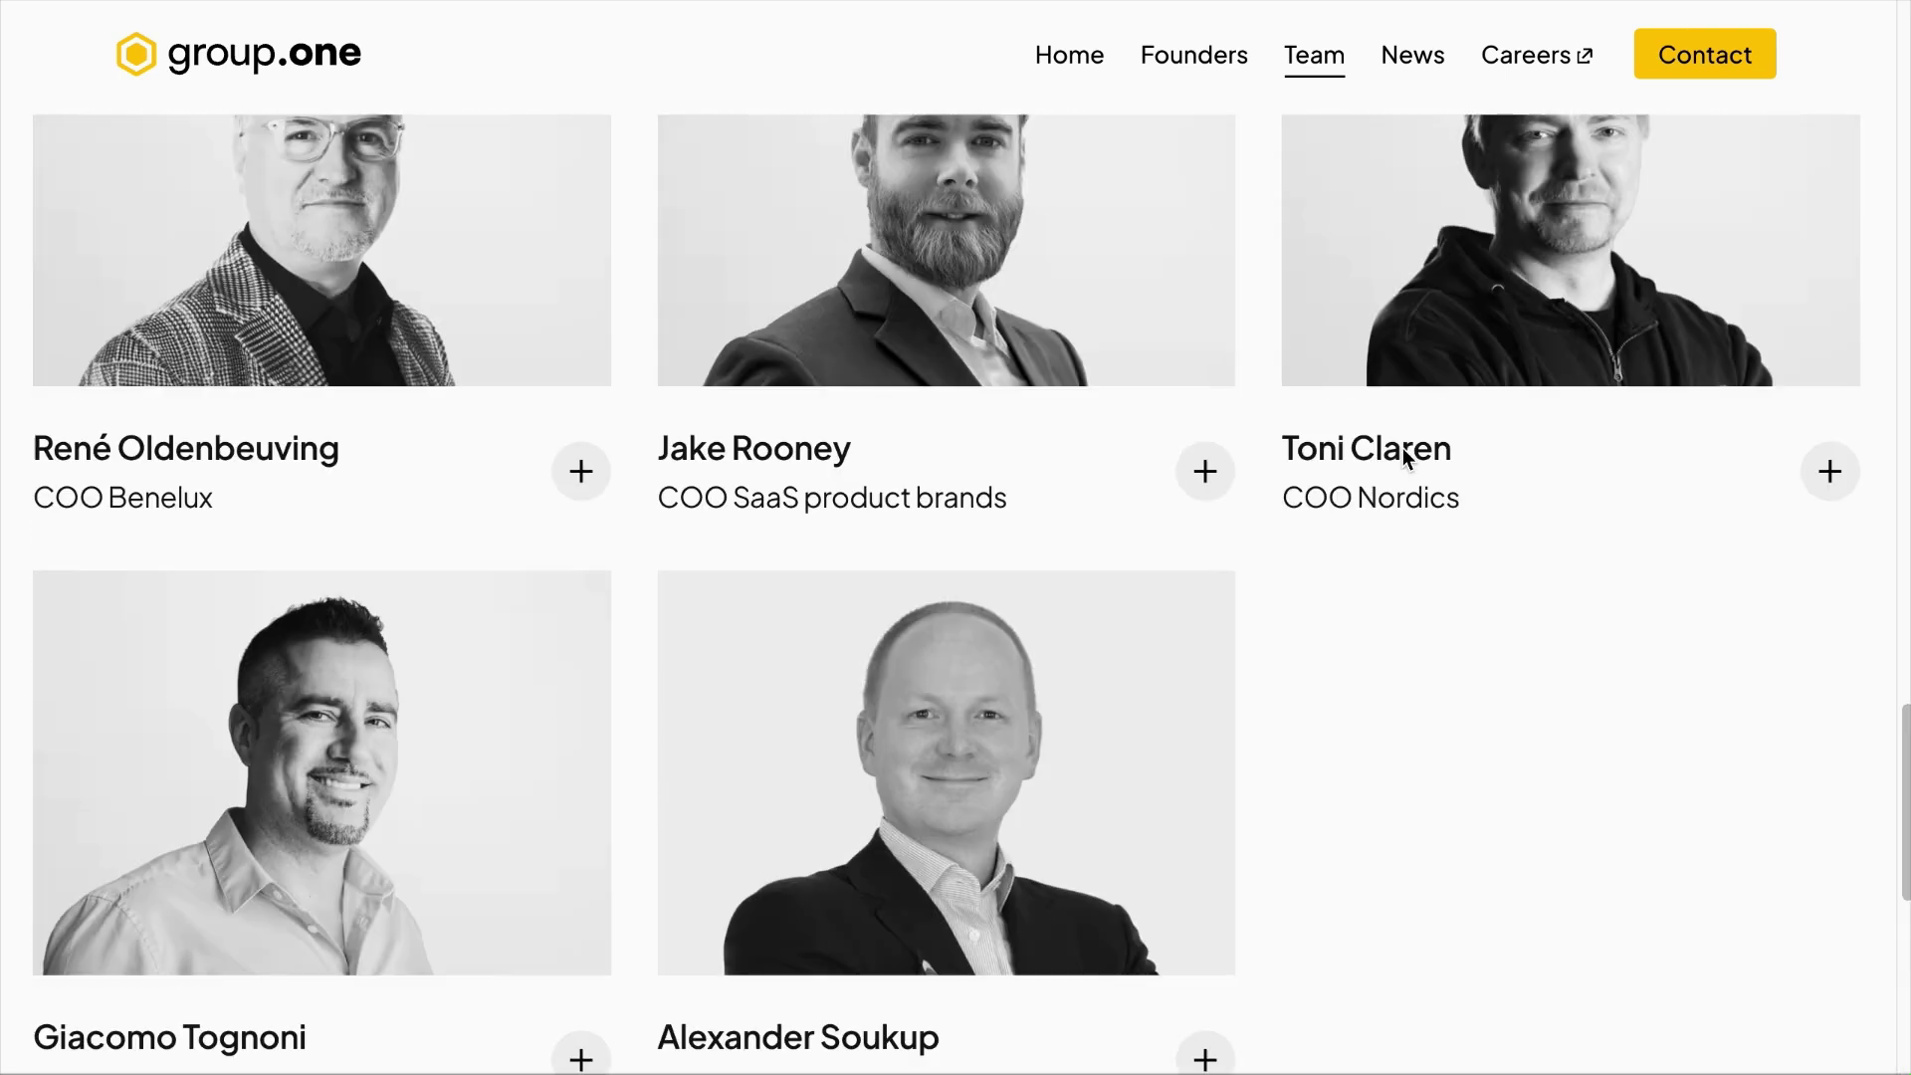
{"action": "scroll", "coordinate": [1404, 453], "scroll_direction": "up", "scroll_amount": 20}
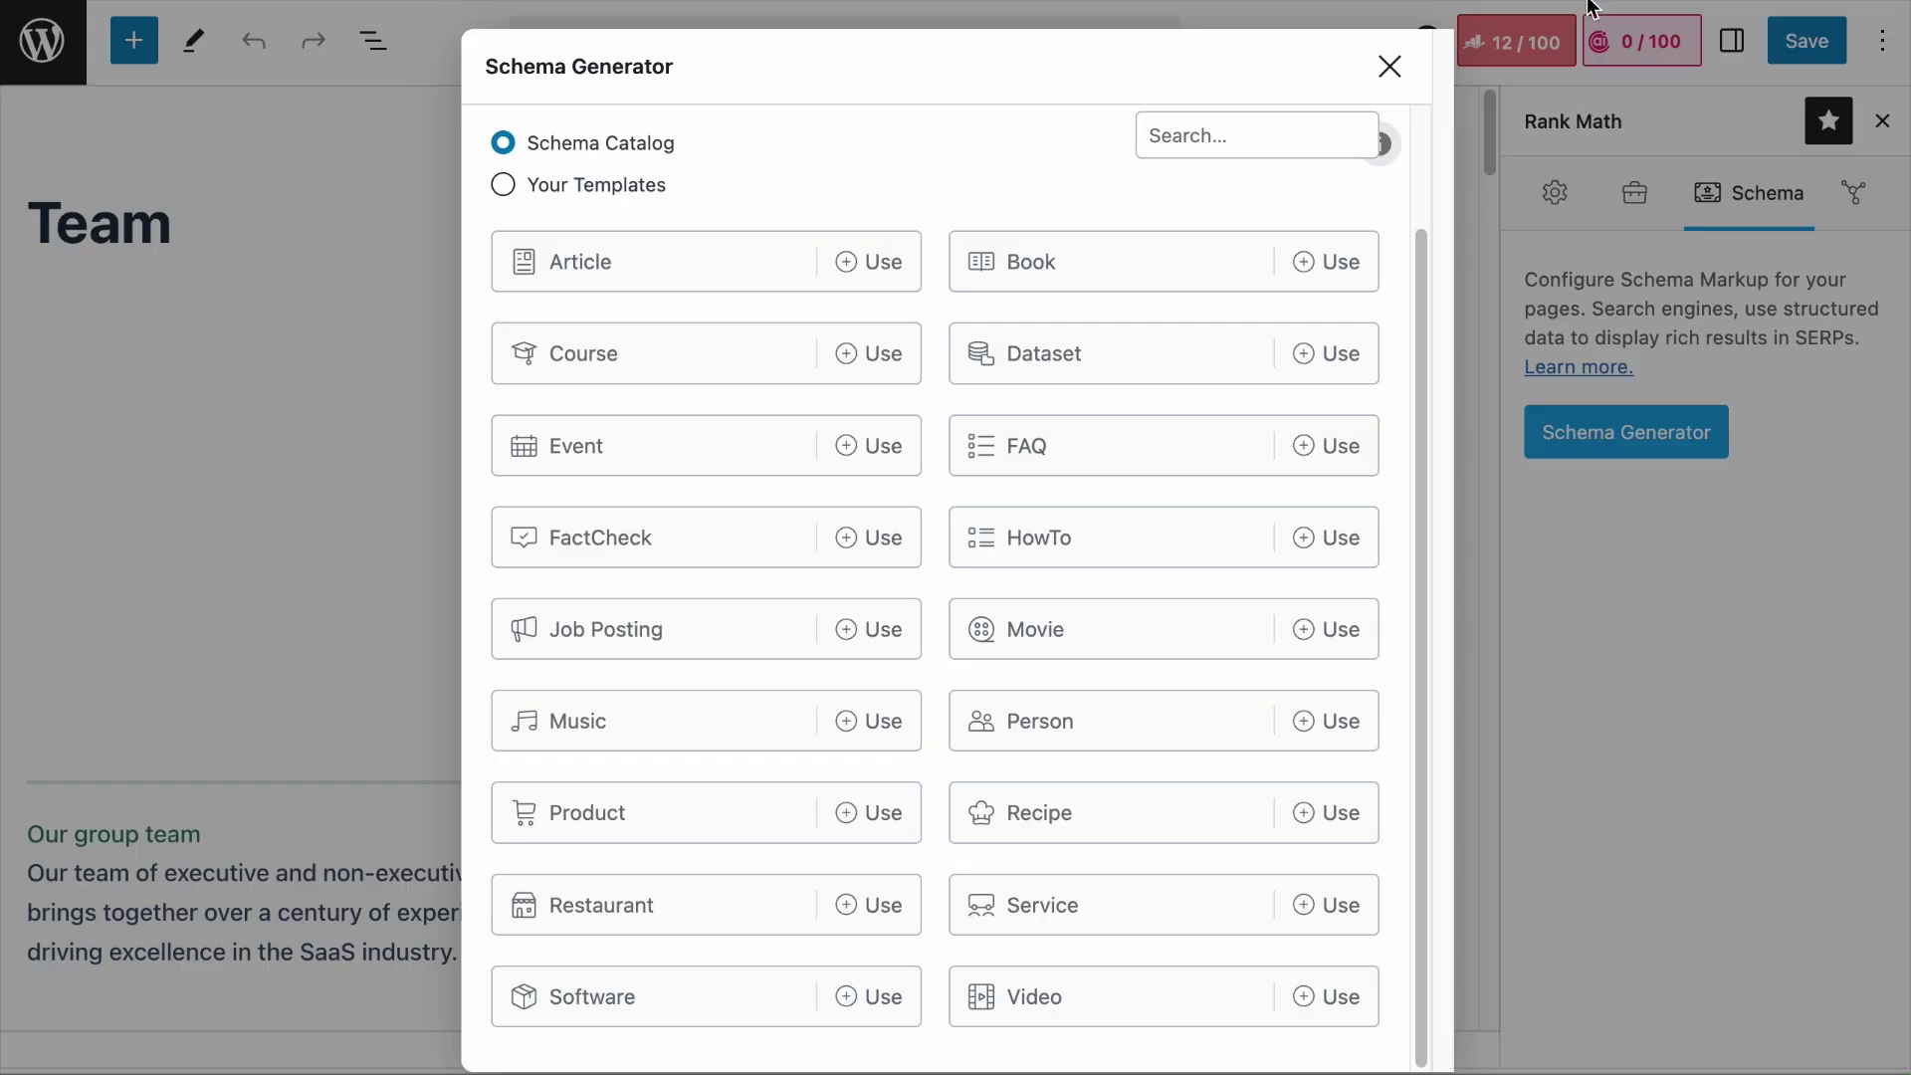
Step: Add the first Person schema to the Team page from the Schema Generator and save it
{"action": "left_click", "coordinate": [1389, 63]}
{"action": "scroll", "coordinate": [1323, 560], "scroll_direction": "down", "scroll_amount": 15}
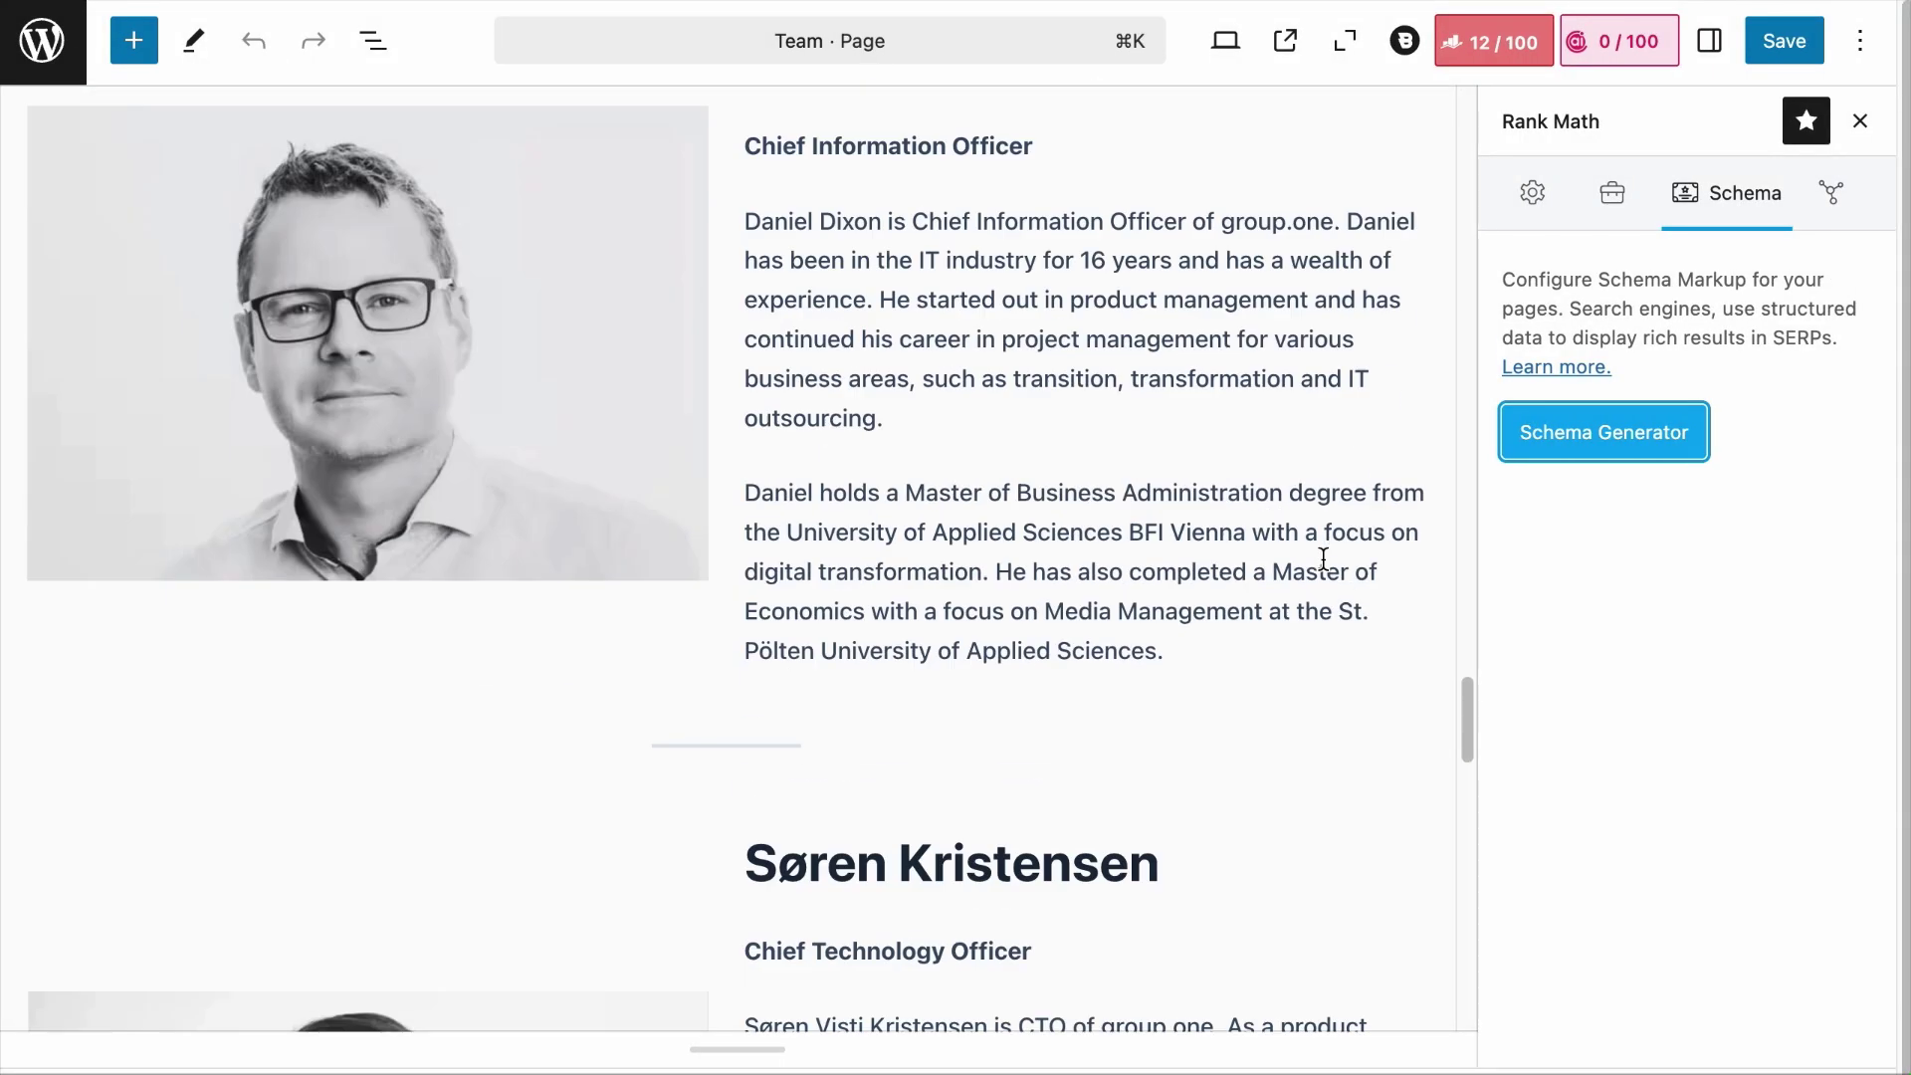
{"action": "scroll", "coordinate": [1323, 560], "scroll_direction": "up", "scroll_amount": 8}
{"action": "scroll", "coordinate": [1457, 523], "scroll_direction": "up", "scroll_amount": 10}
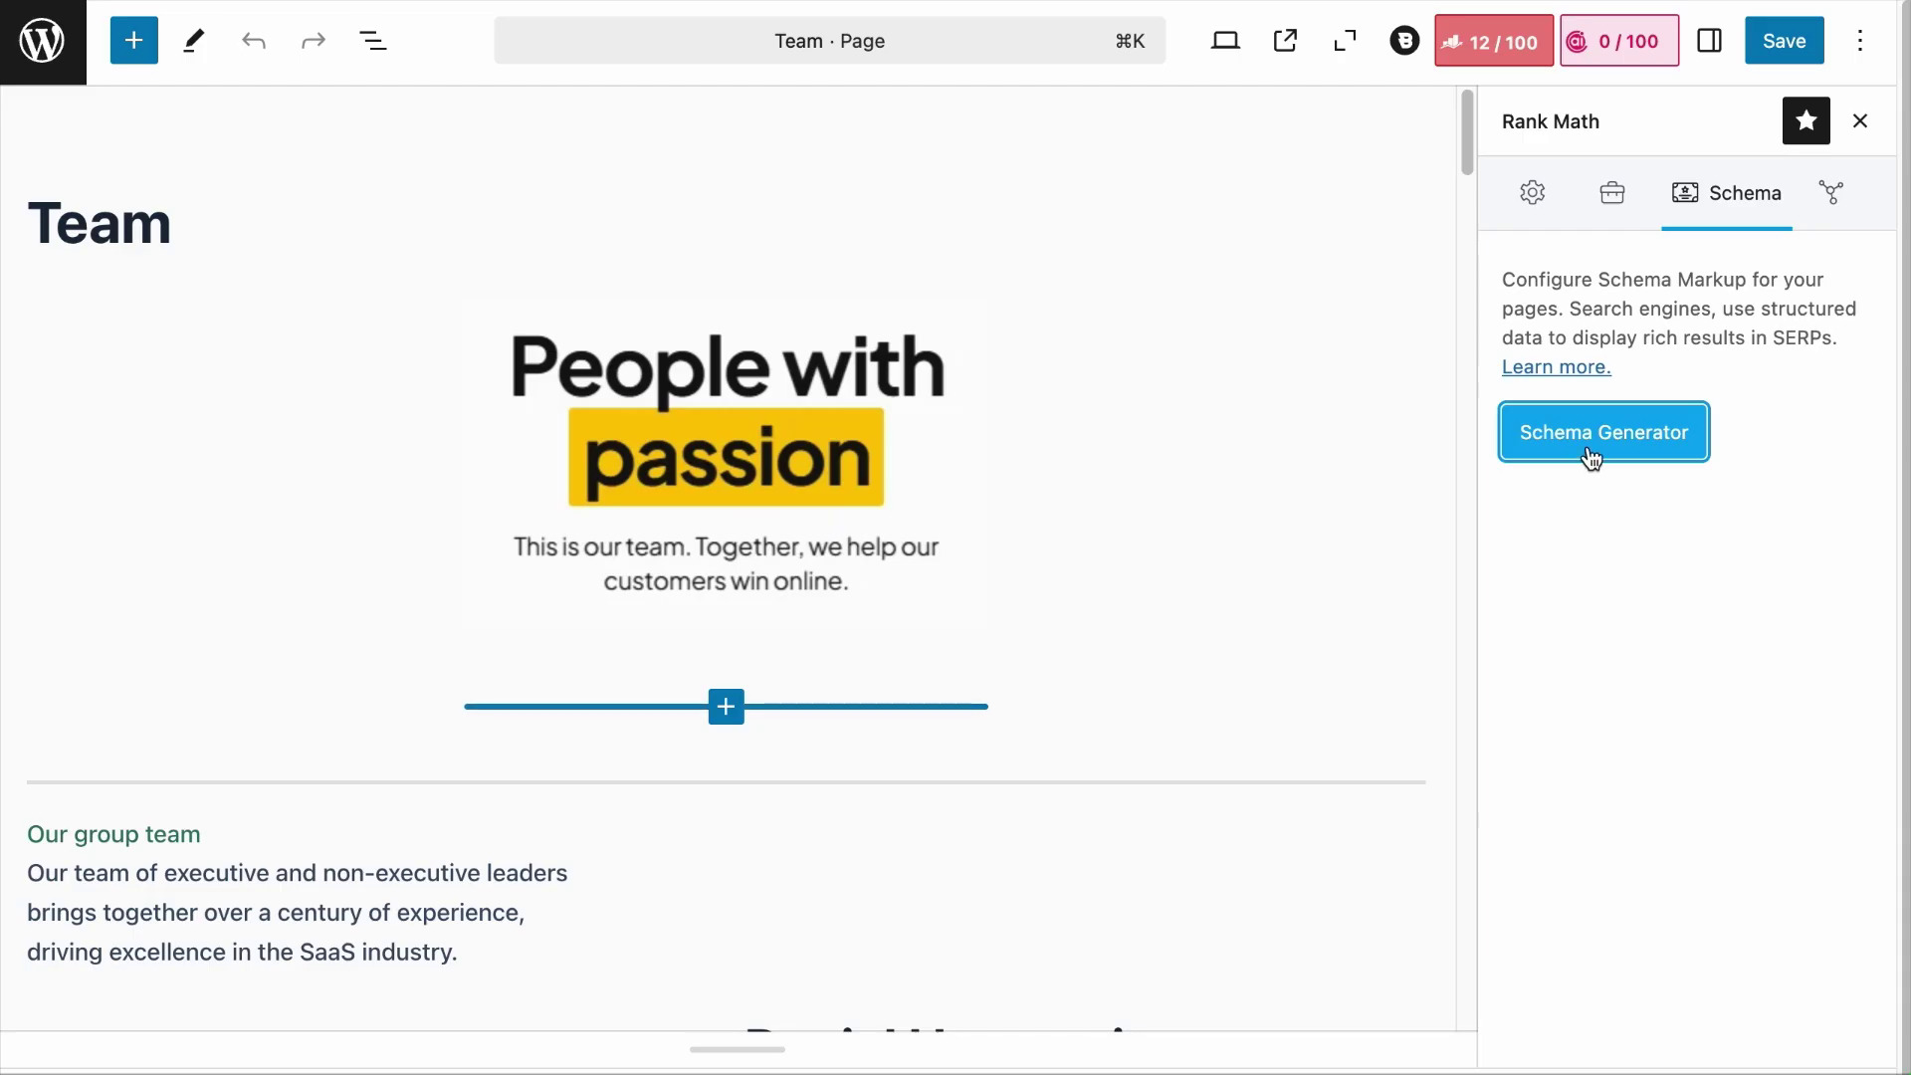
{"action": "left_click", "coordinate": [1591, 454]}
{"action": "left_click", "coordinate": [1222, 861]}
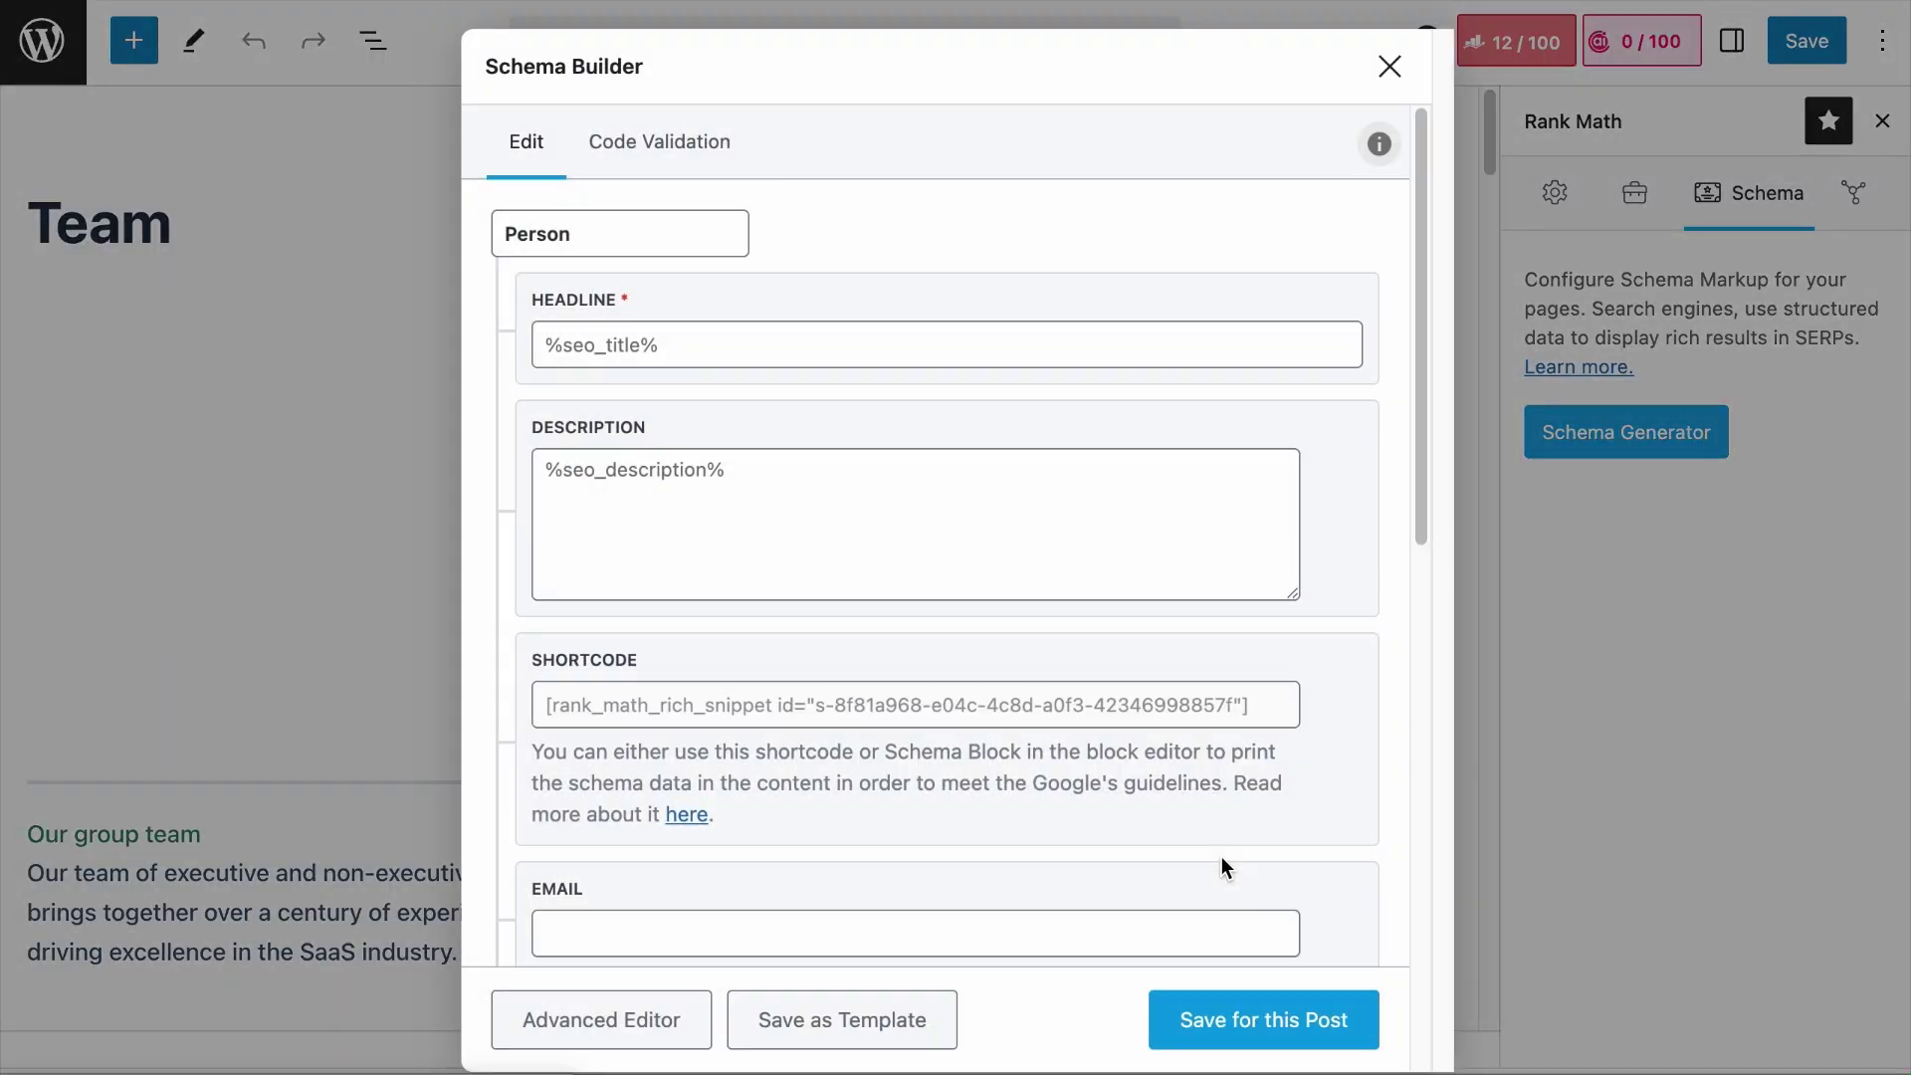
{"action": "left_click", "coordinate": [1268, 1003]}
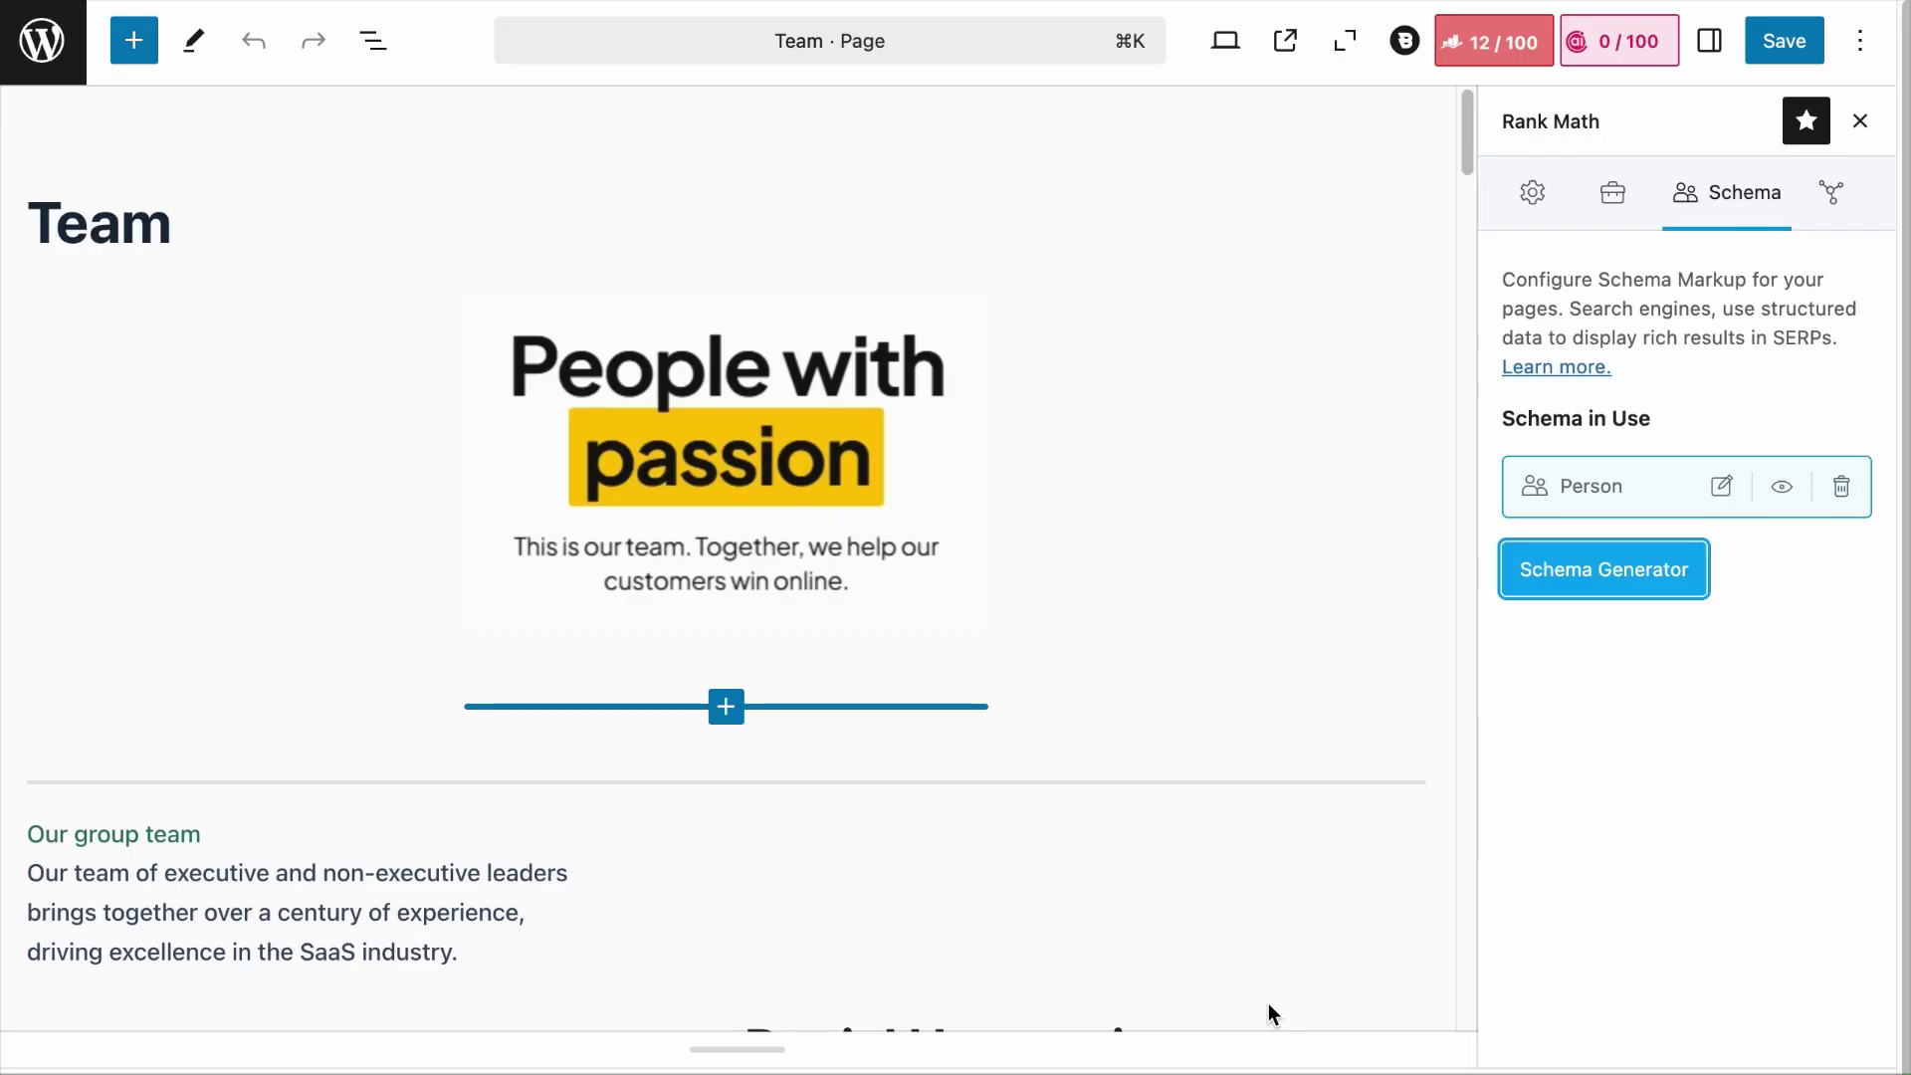
Step: Add and save further Person schemas for the remaining team members
{"action": "left_click", "coordinate": [1625, 593]}
{"action": "left_click", "coordinate": [1303, 1037]}
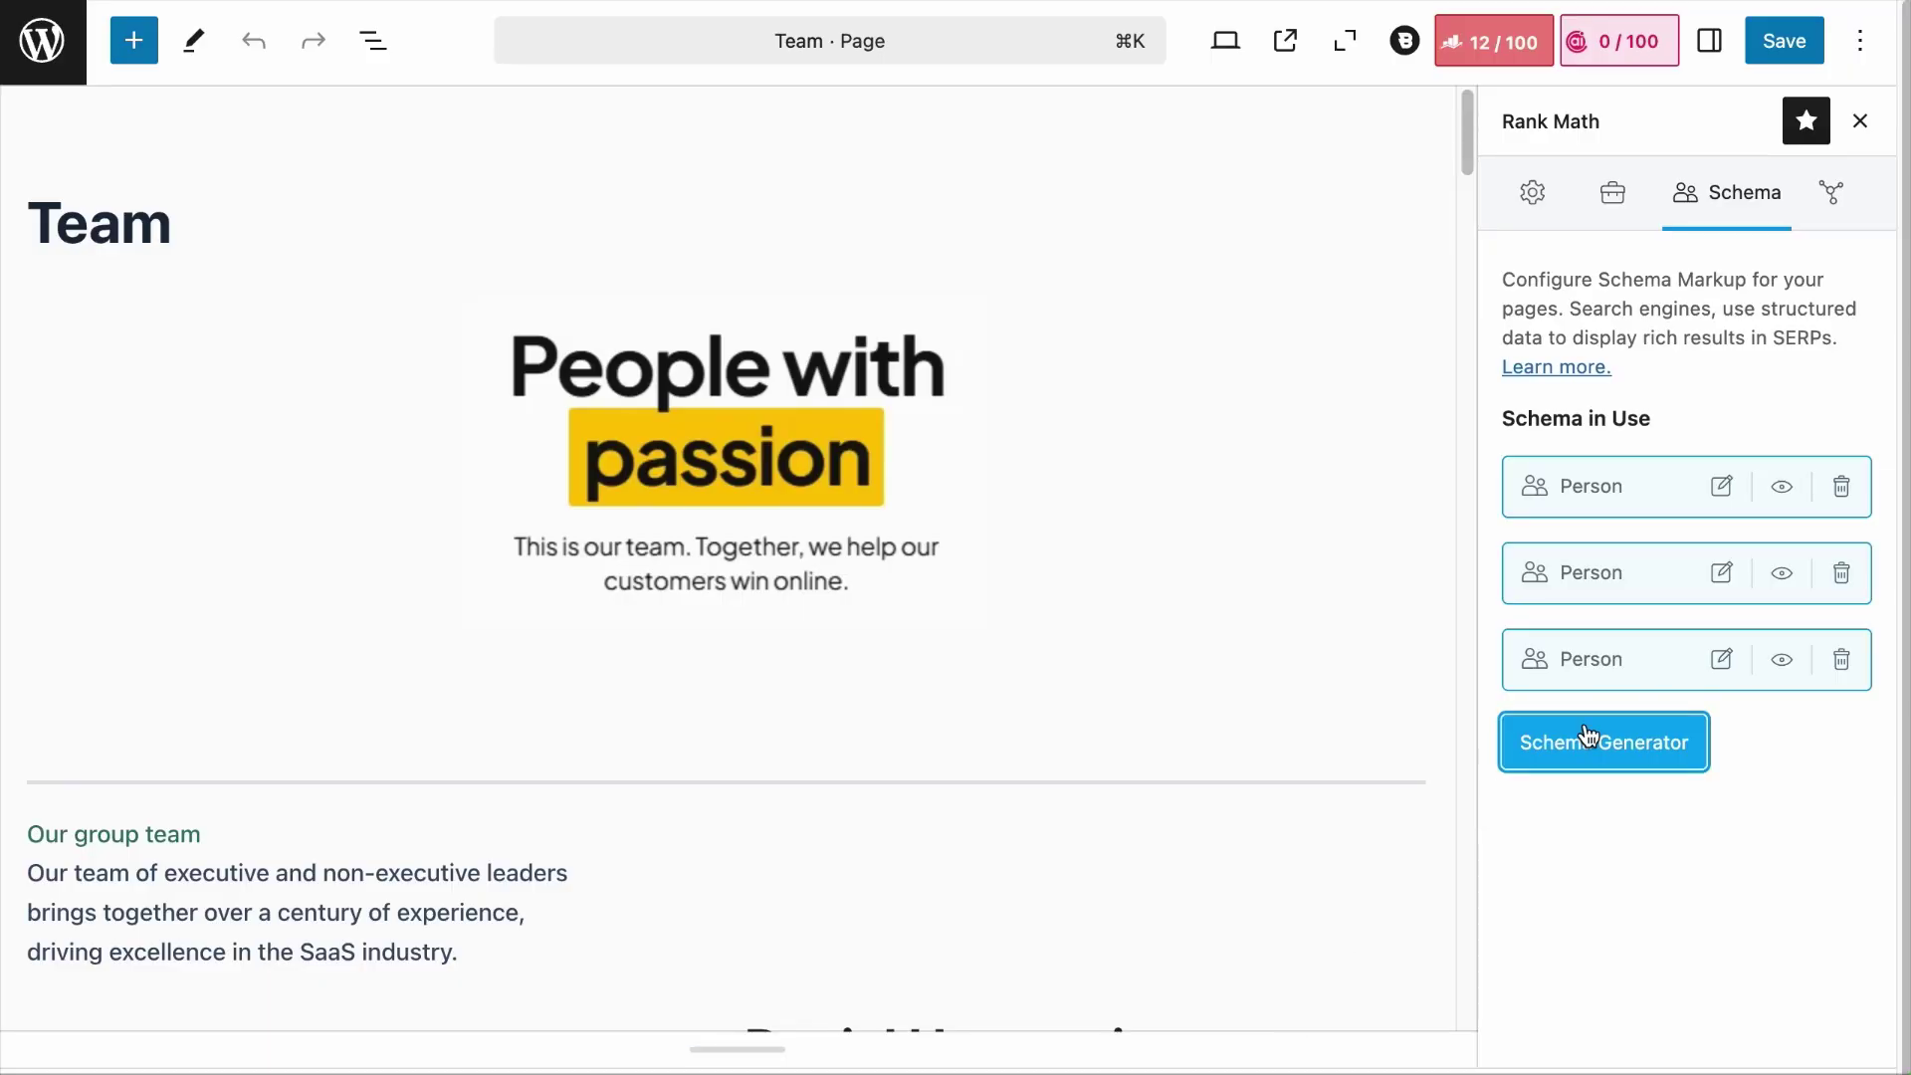
{"action": "left_click", "coordinate": [1556, 917]}
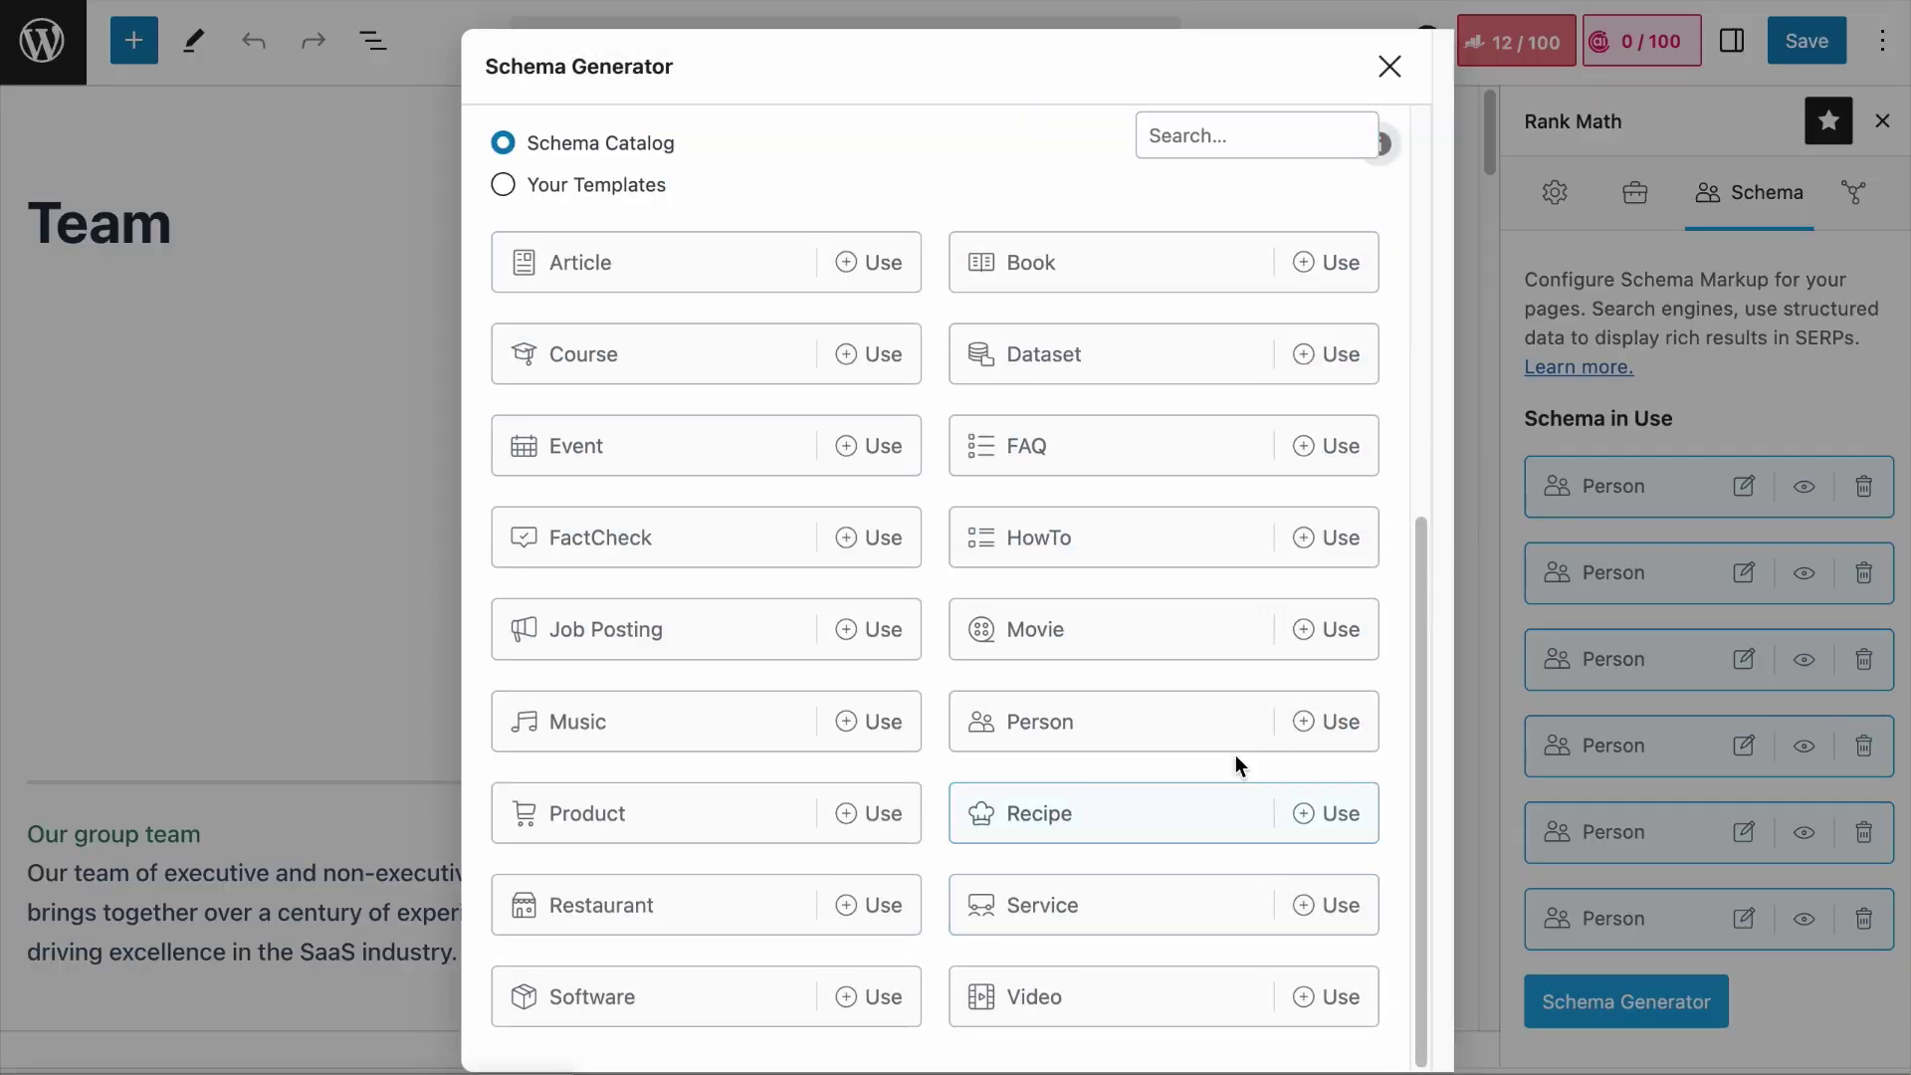
{"action": "left_click", "coordinate": [1339, 1010]}
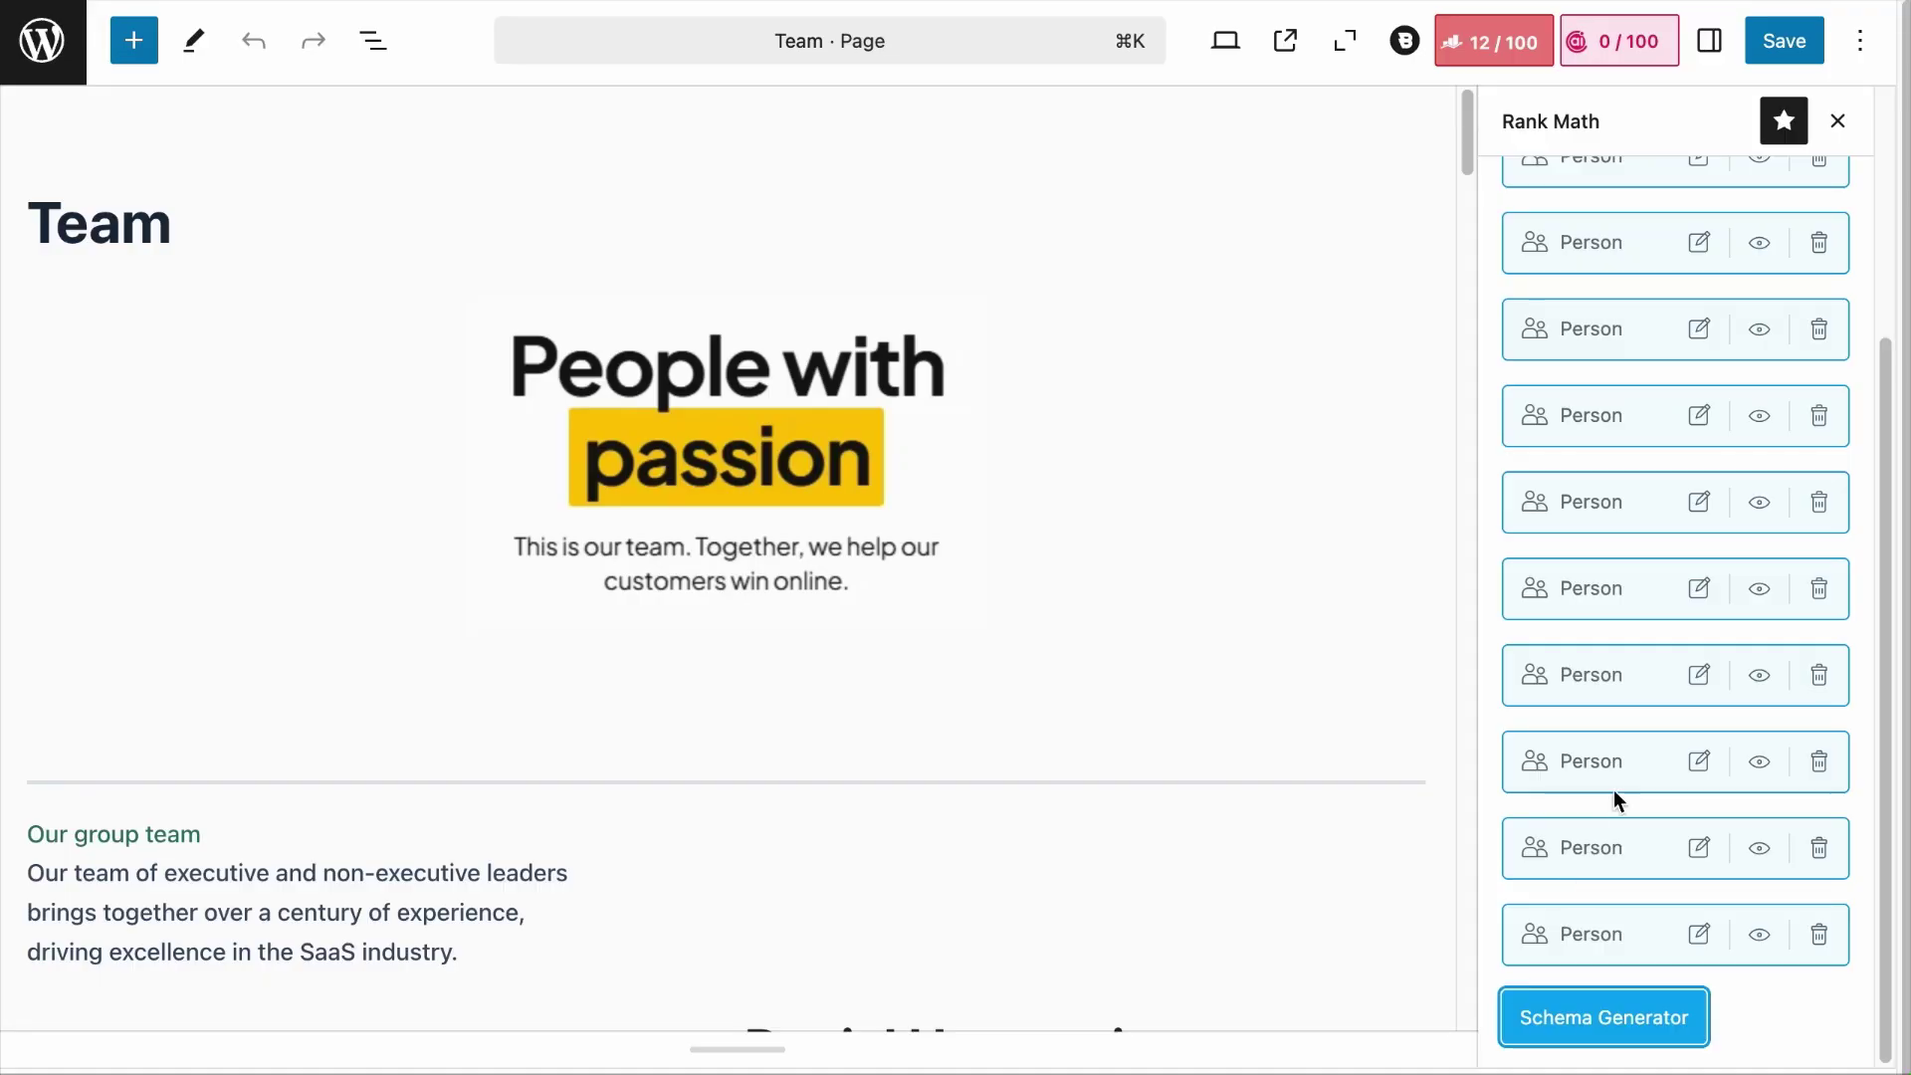
{"action": "scroll", "coordinate": [1632, 750], "scroll_direction": "up", "scroll_amount": 4}
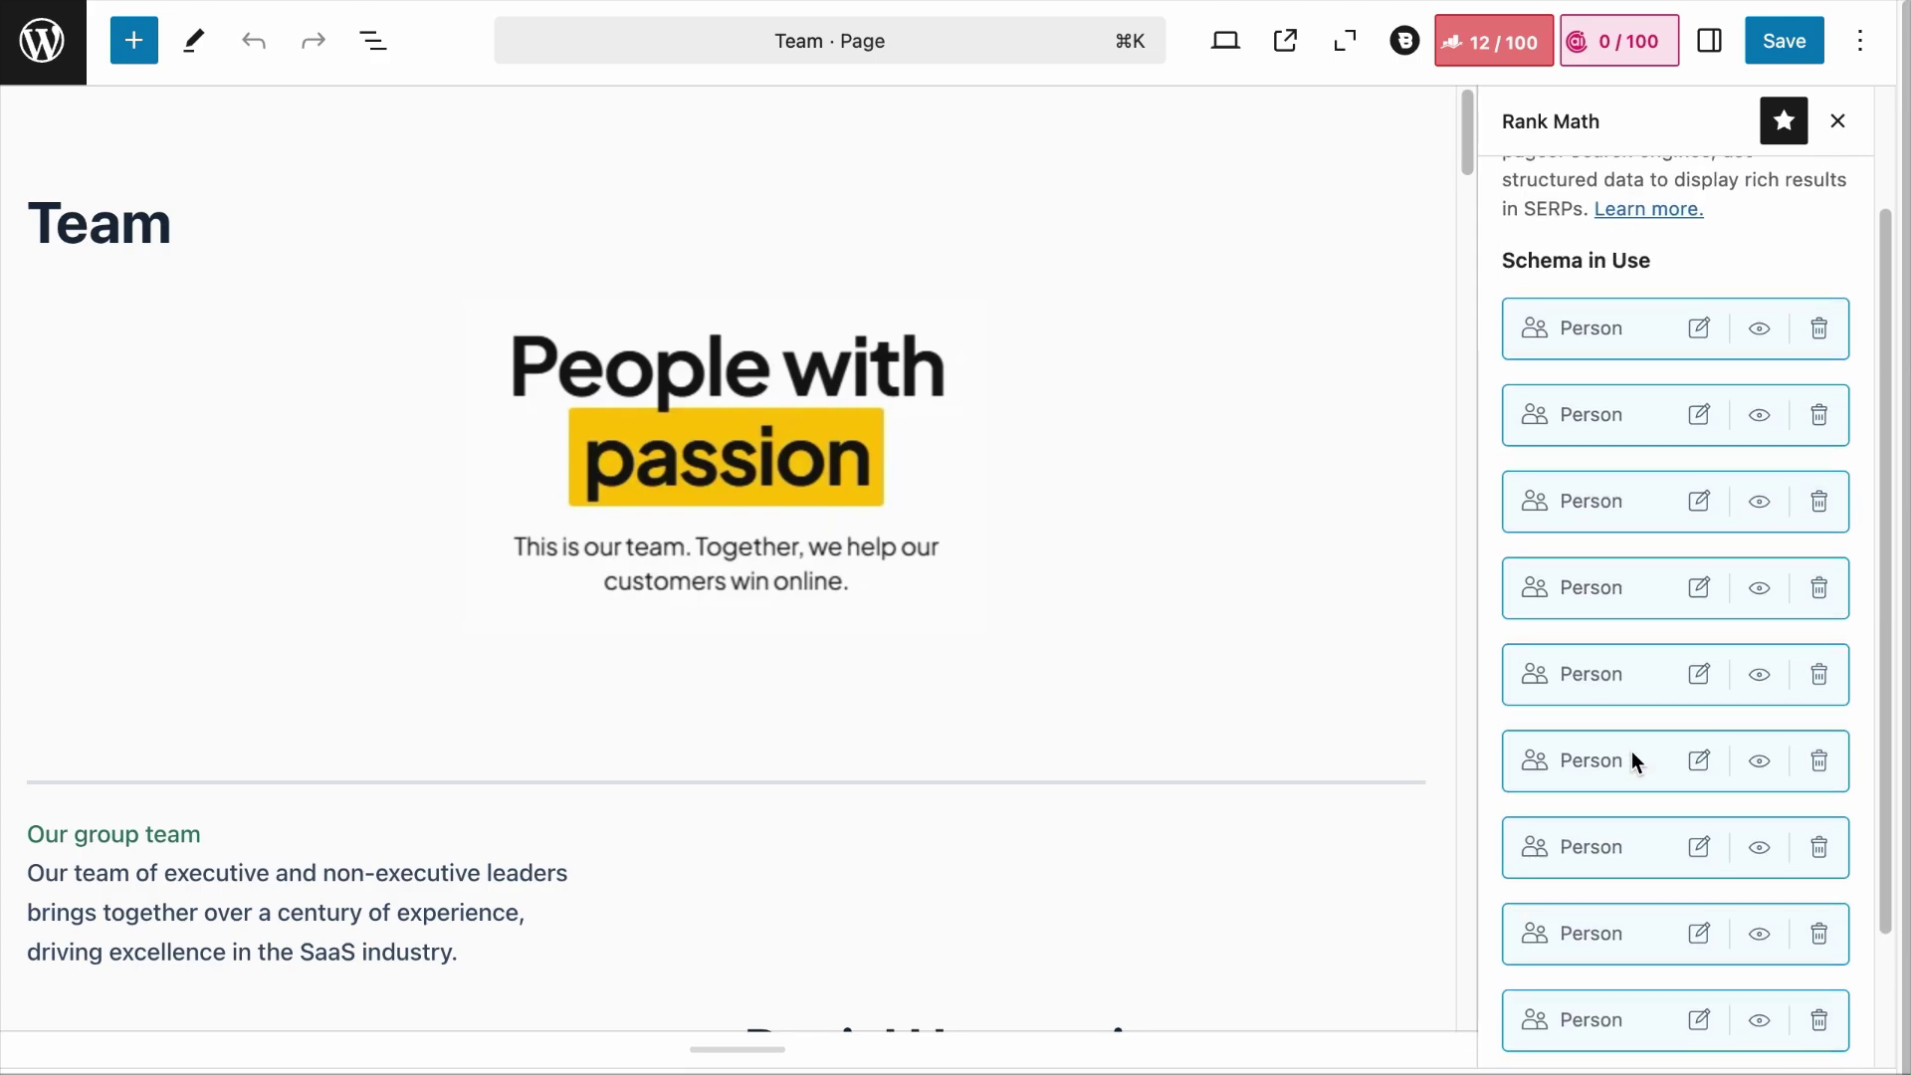
{"action": "scroll", "coordinate": [1632, 751], "scroll_direction": "down", "scroll_amount": 3}
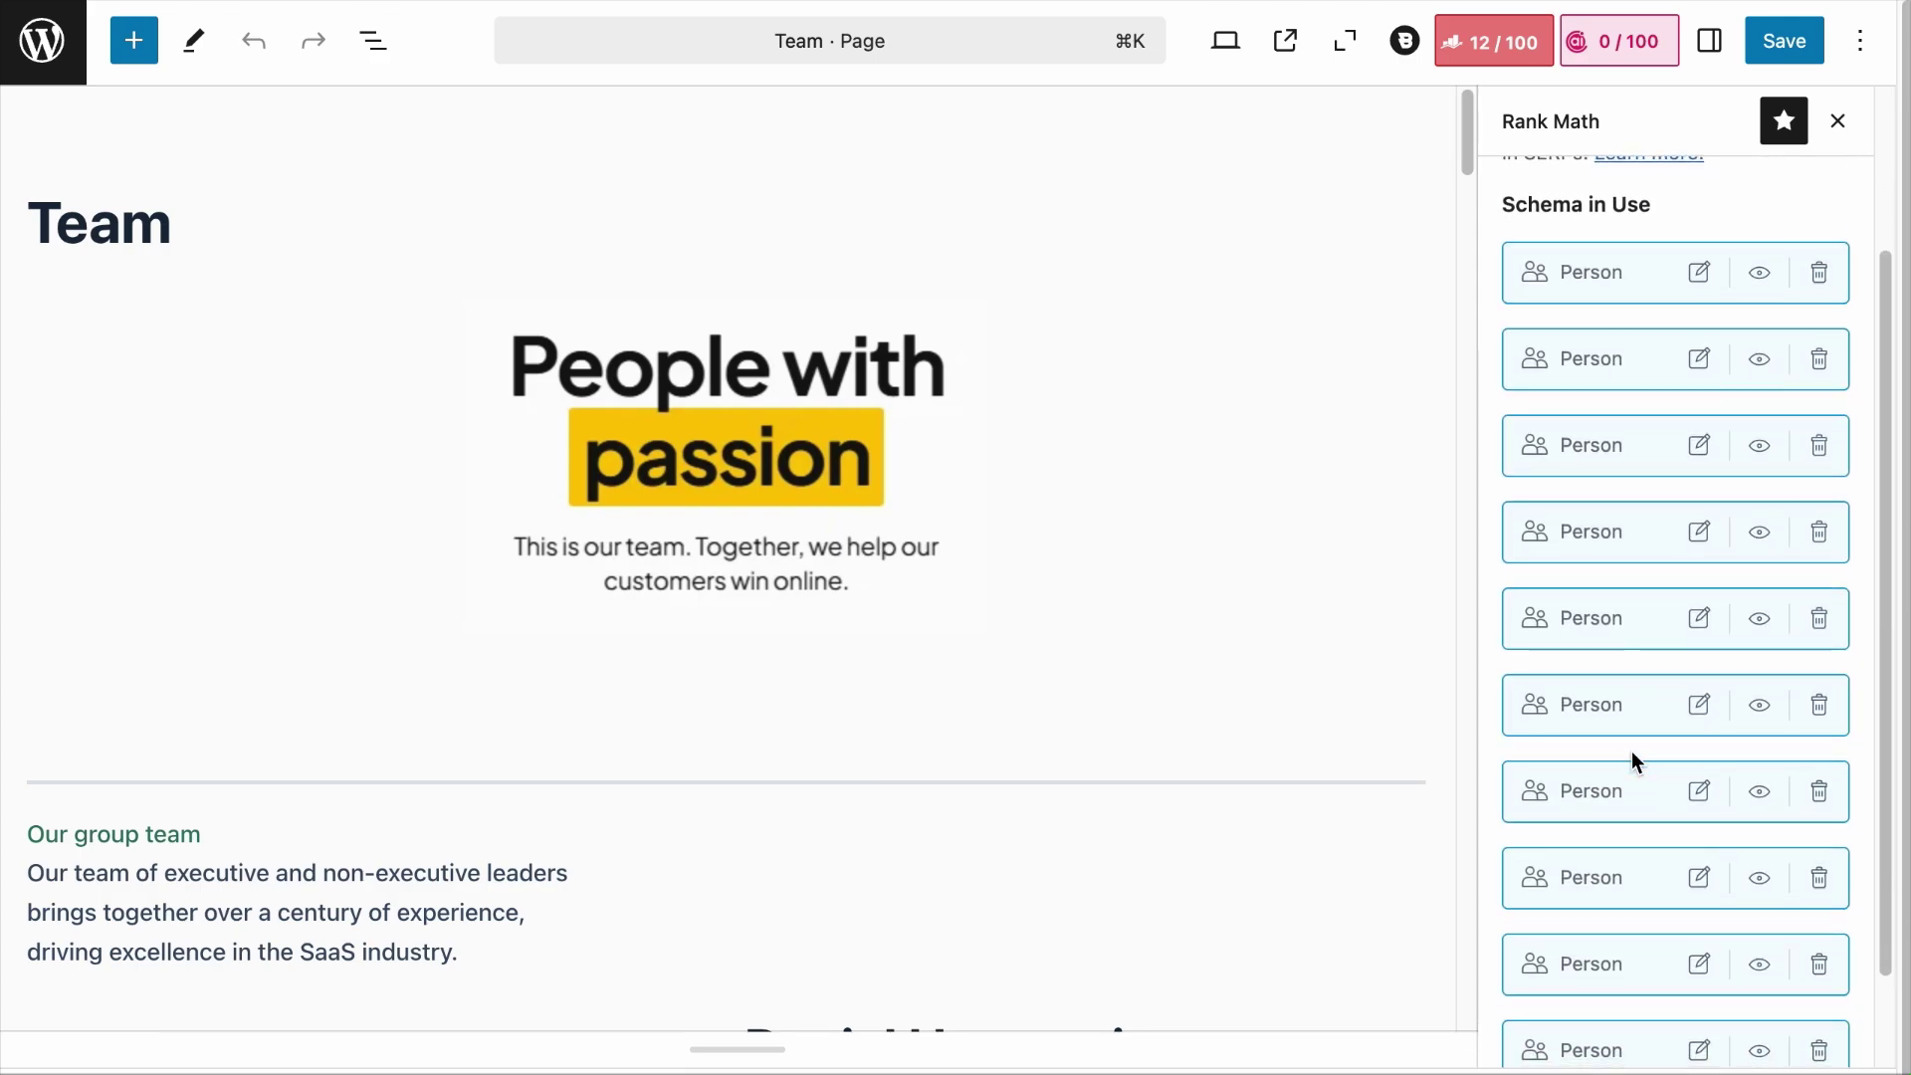
{"action": "scroll", "coordinate": [1633, 751], "scroll_direction": "up", "scroll_amount": 1}
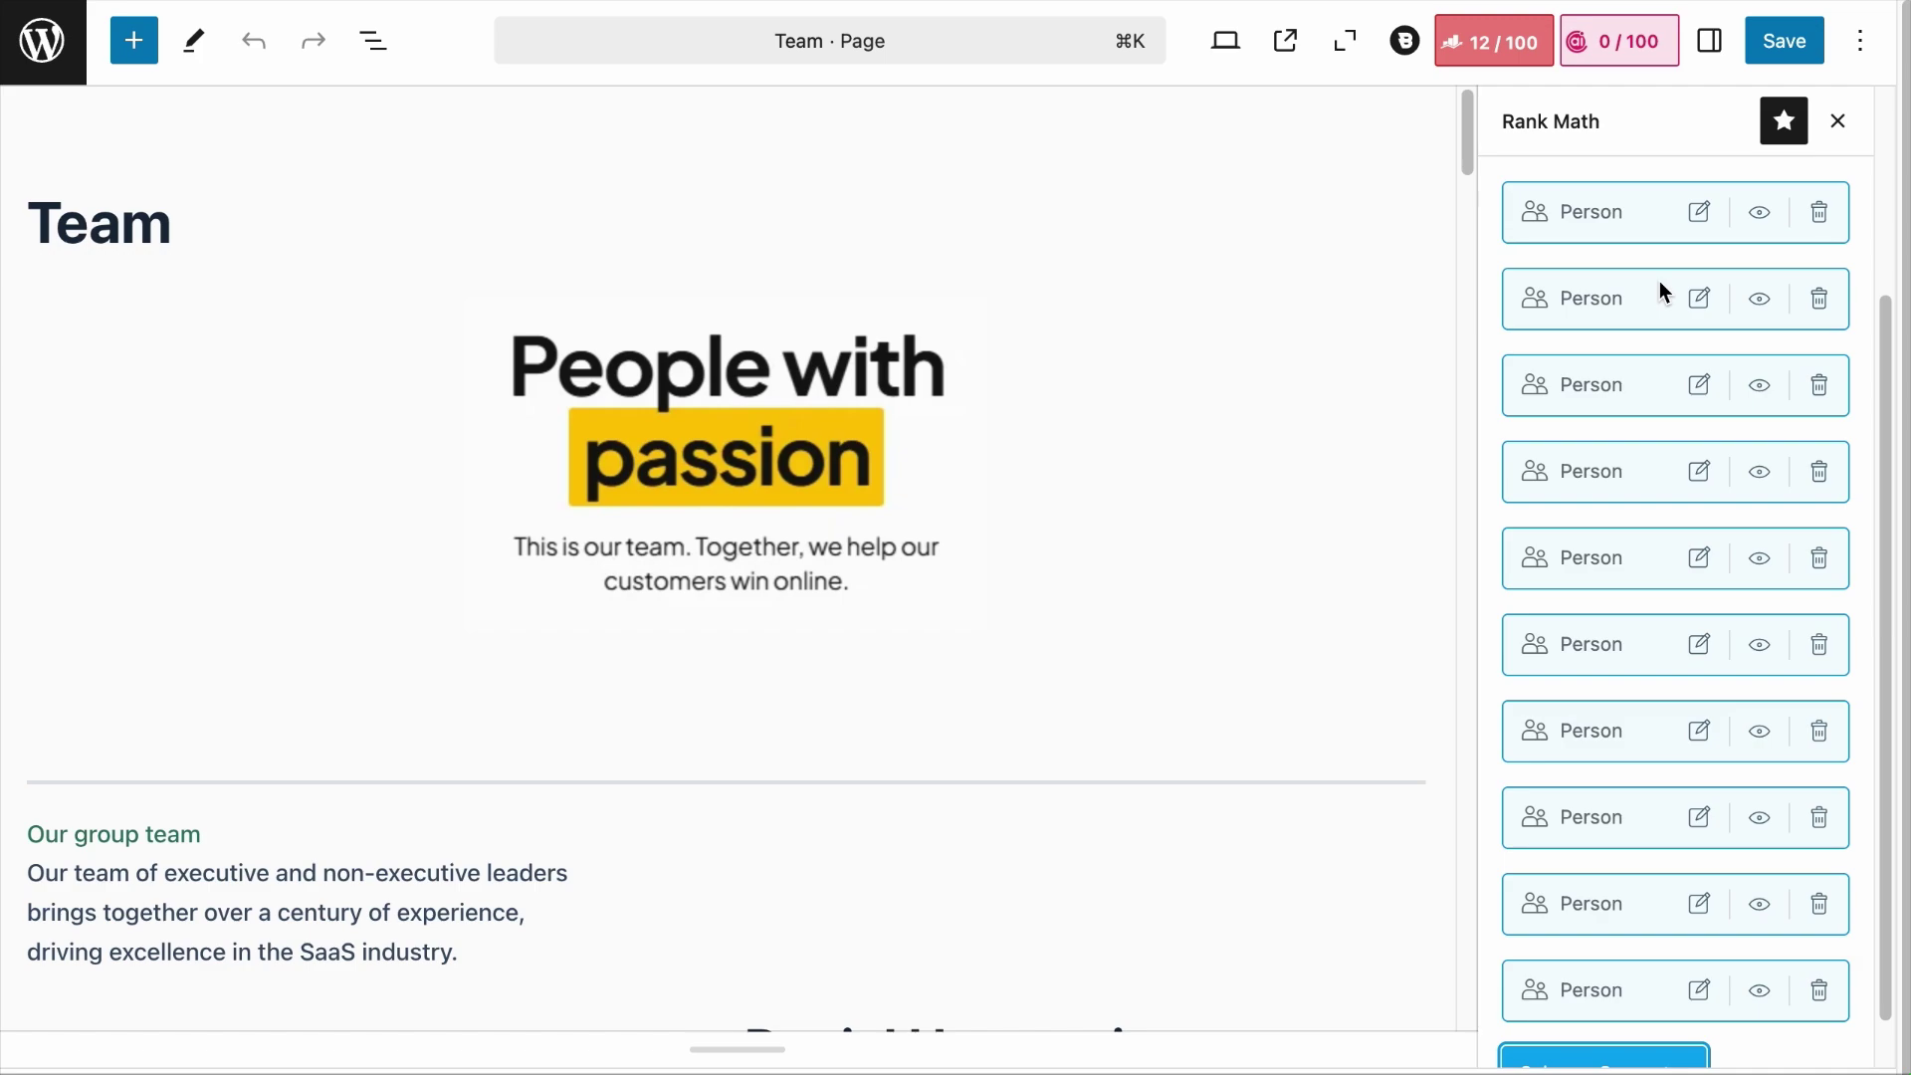
Step: Open the first Person schema in the Schema Builder, review its fields and select Headline
{"action": "left_click", "coordinate": [1697, 209]}
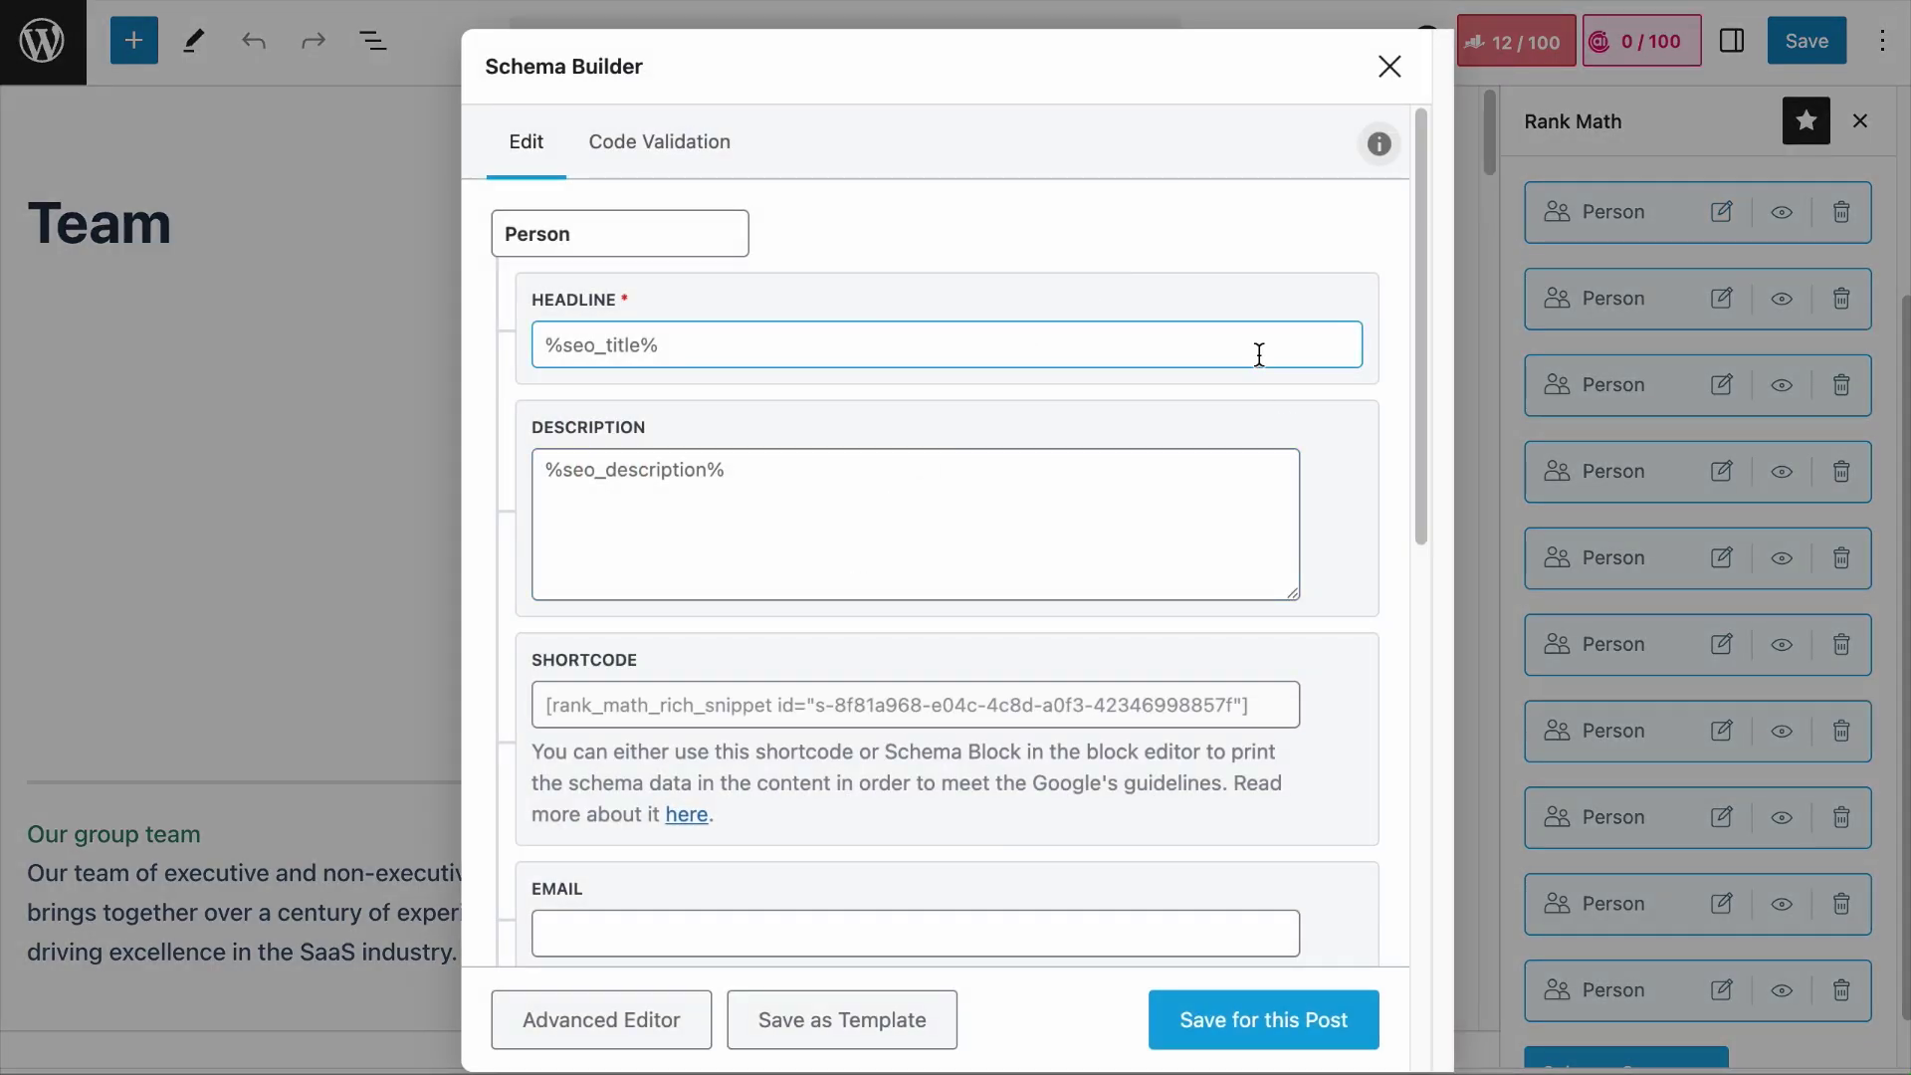
{"action": "scroll", "coordinate": [1257, 355], "scroll_direction": "down", "scroll_amount": 5}
{"action": "scroll", "coordinate": [984, 513], "scroll_direction": "down", "scroll_amount": 10}
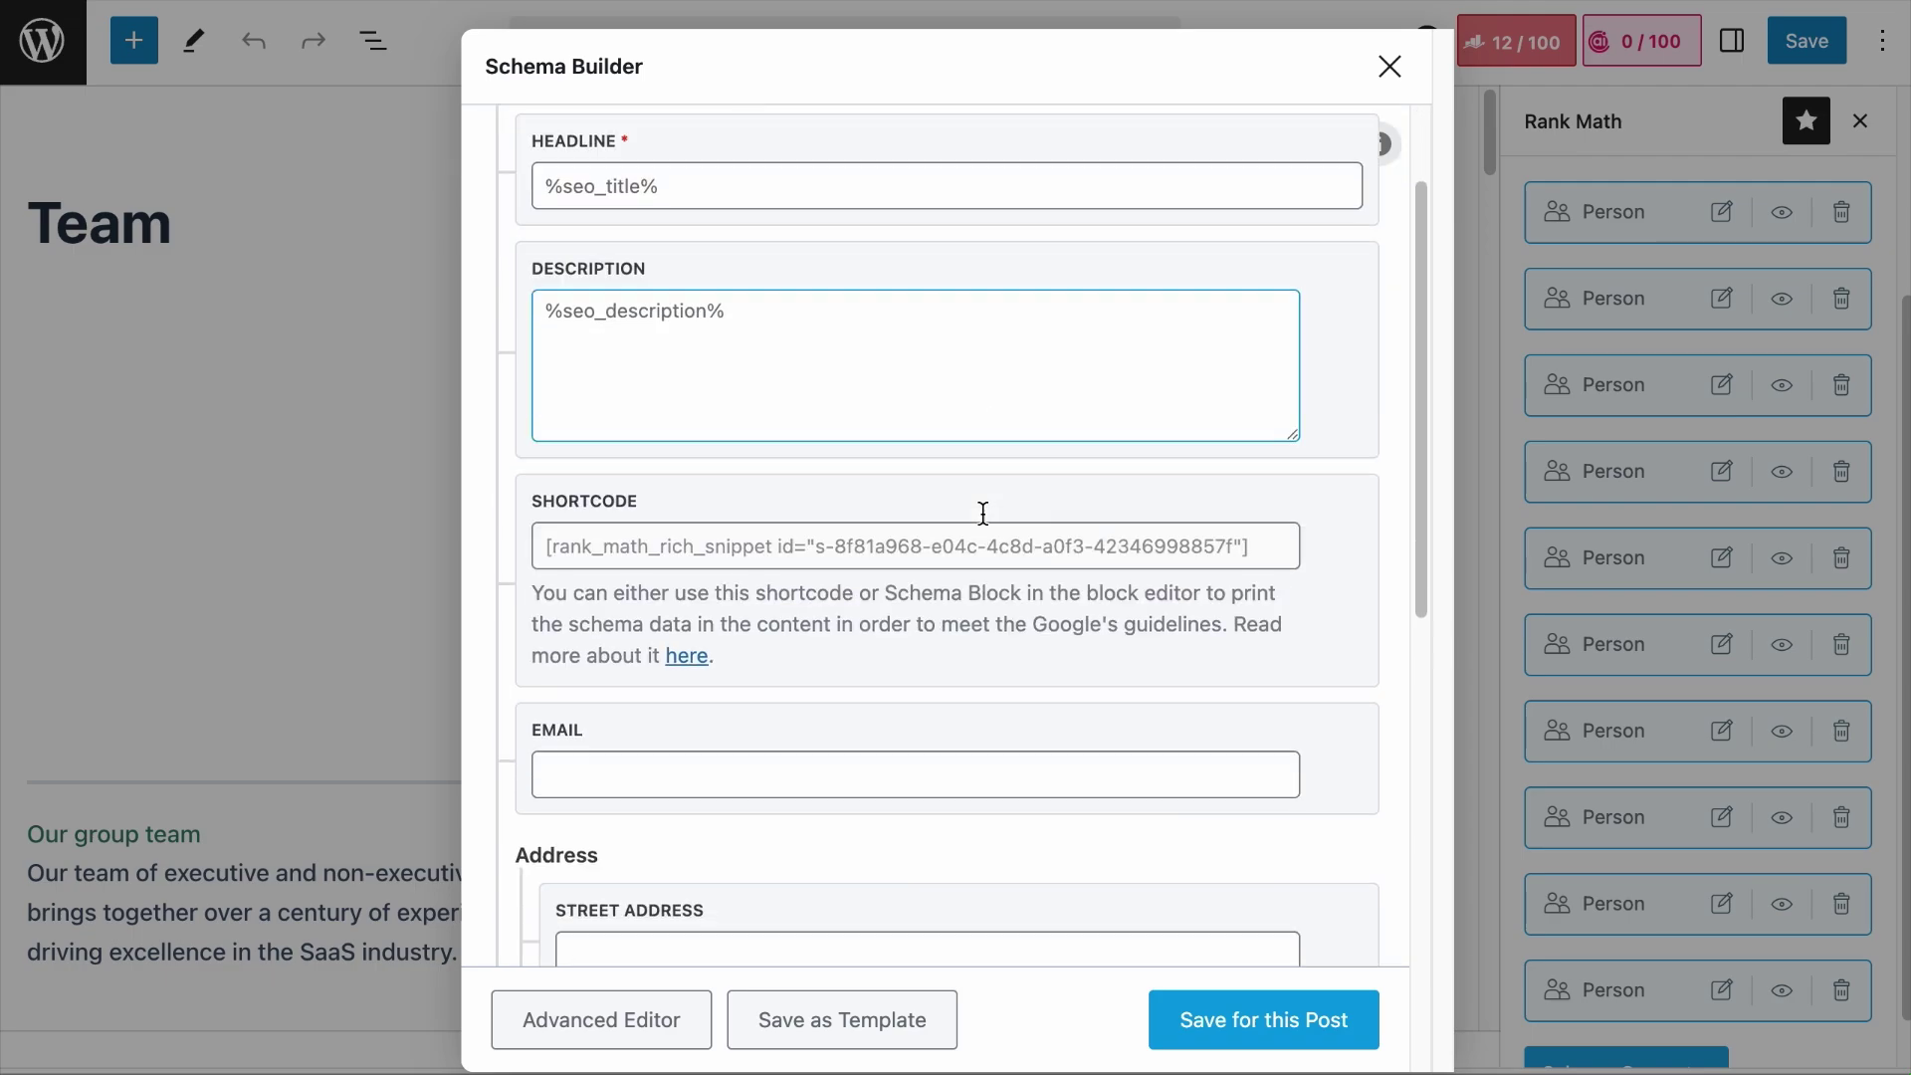
{"action": "scroll", "coordinate": [984, 517], "scroll_direction": "up", "scroll_amount": 5}
{"action": "scroll", "coordinate": [982, 512], "scroll_direction": "up", "scroll_amount": 6}
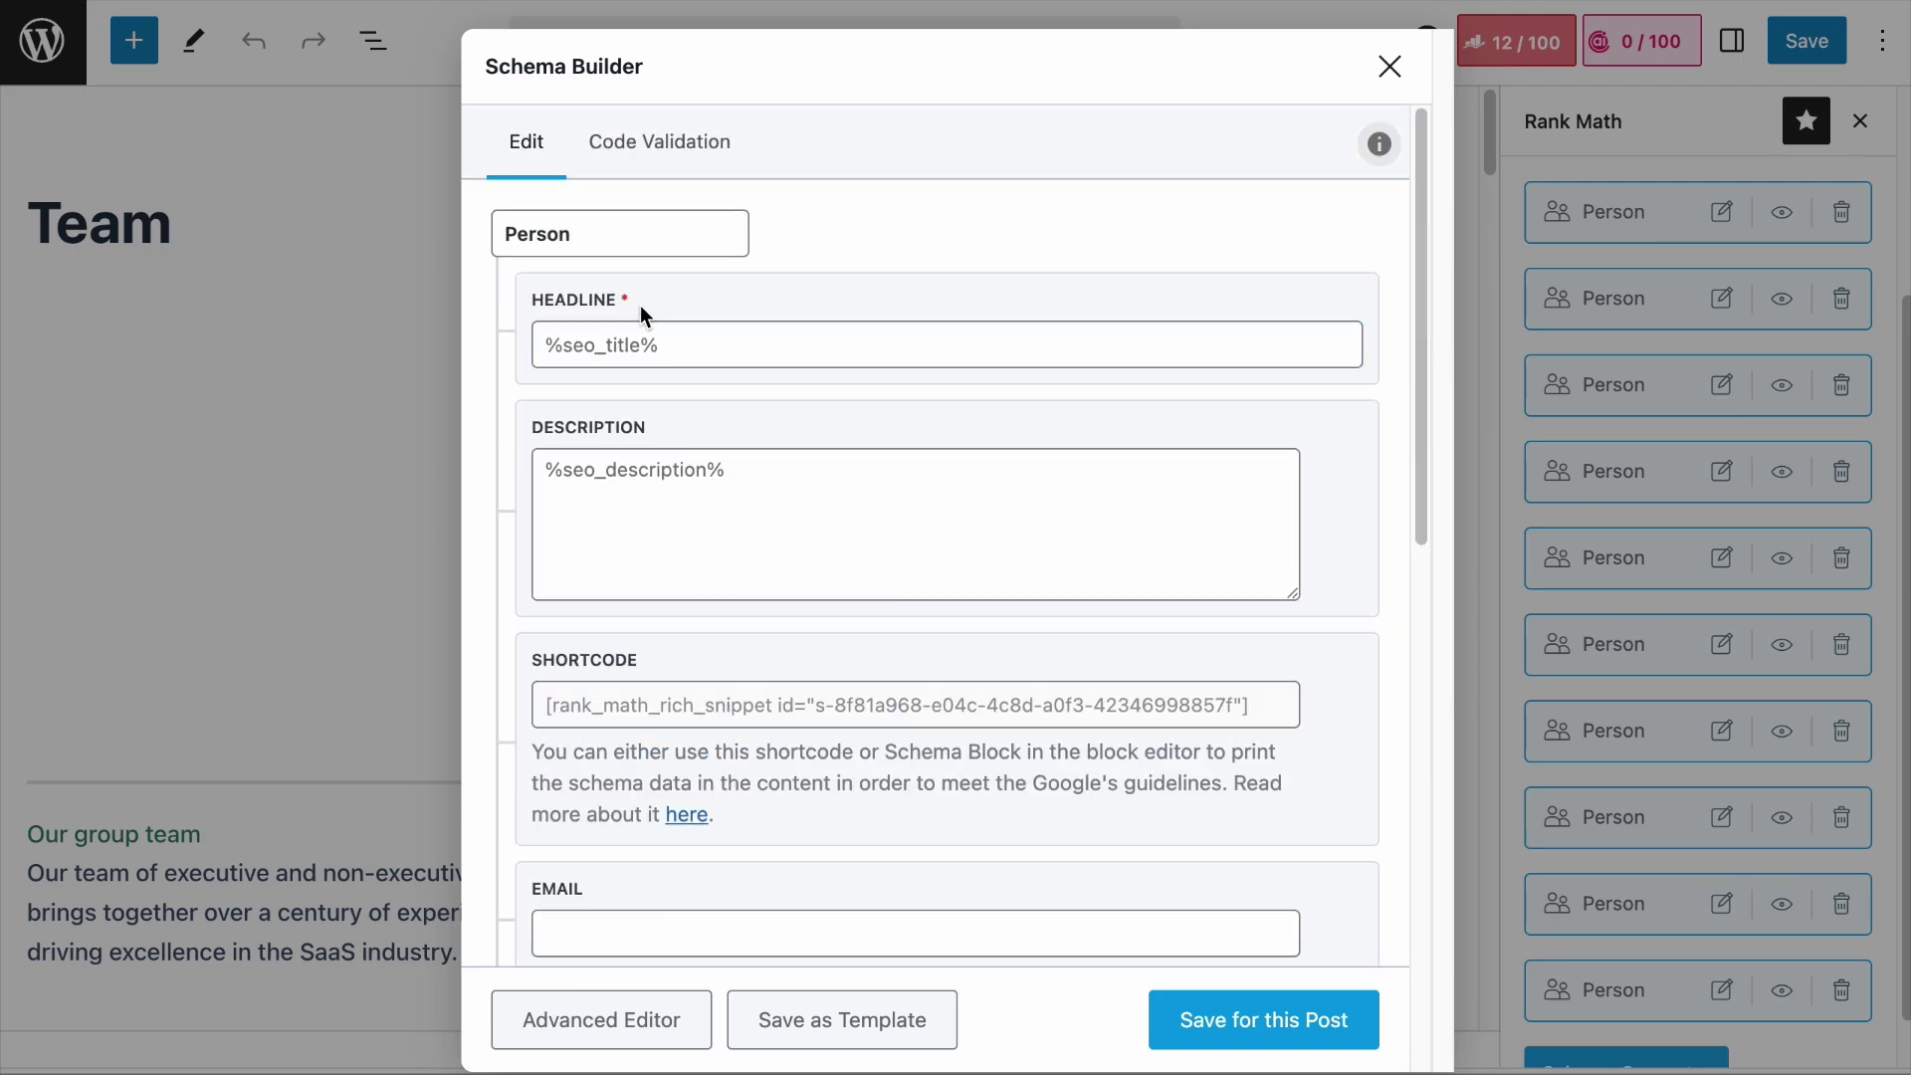
{"action": "left_click", "coordinate": [577, 324]}
Step: Close the Person schema builder and inspect the Team page's title template in the snippet editor
{"action": "left_click", "coordinate": [1390, 67]}
{"action": "left_click", "coordinate": [1511, 58]}
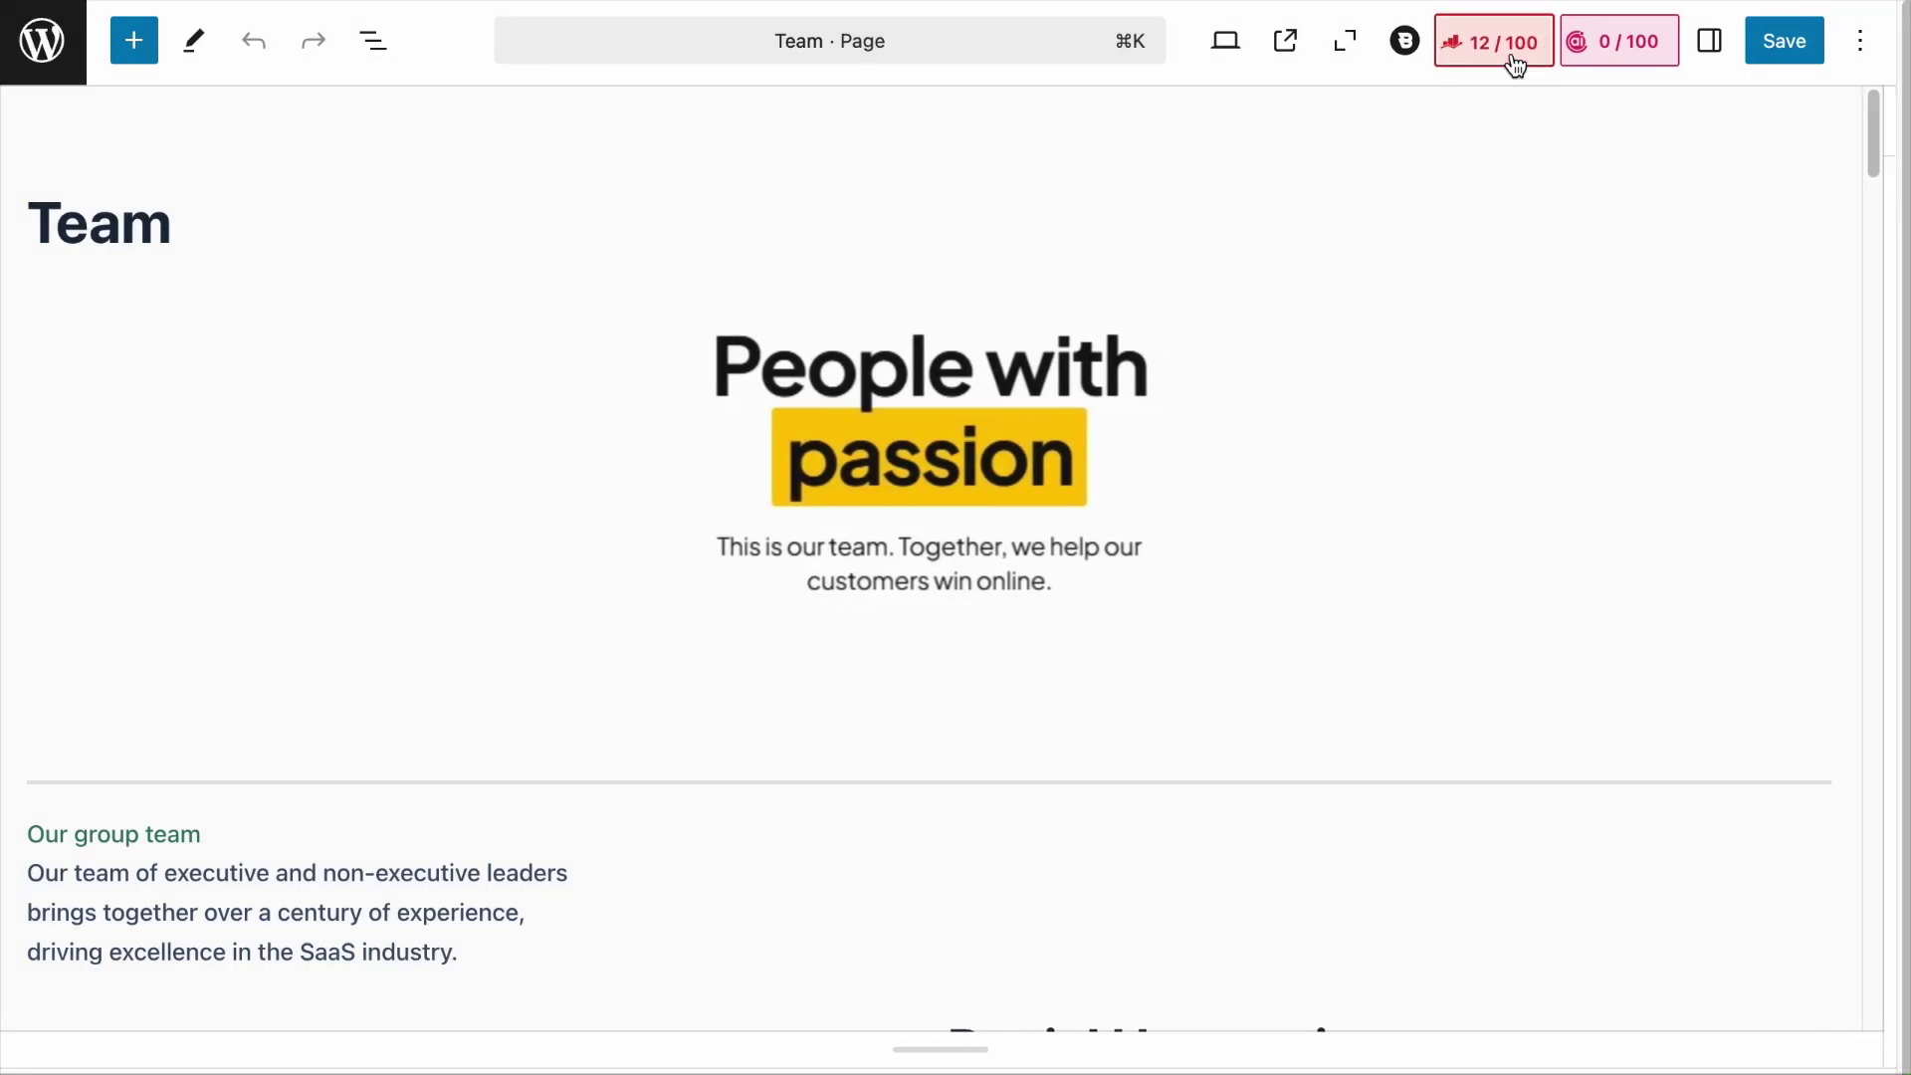
{"action": "left_click", "coordinate": [1513, 60]}
{"action": "left_click", "coordinate": [1585, 458]}
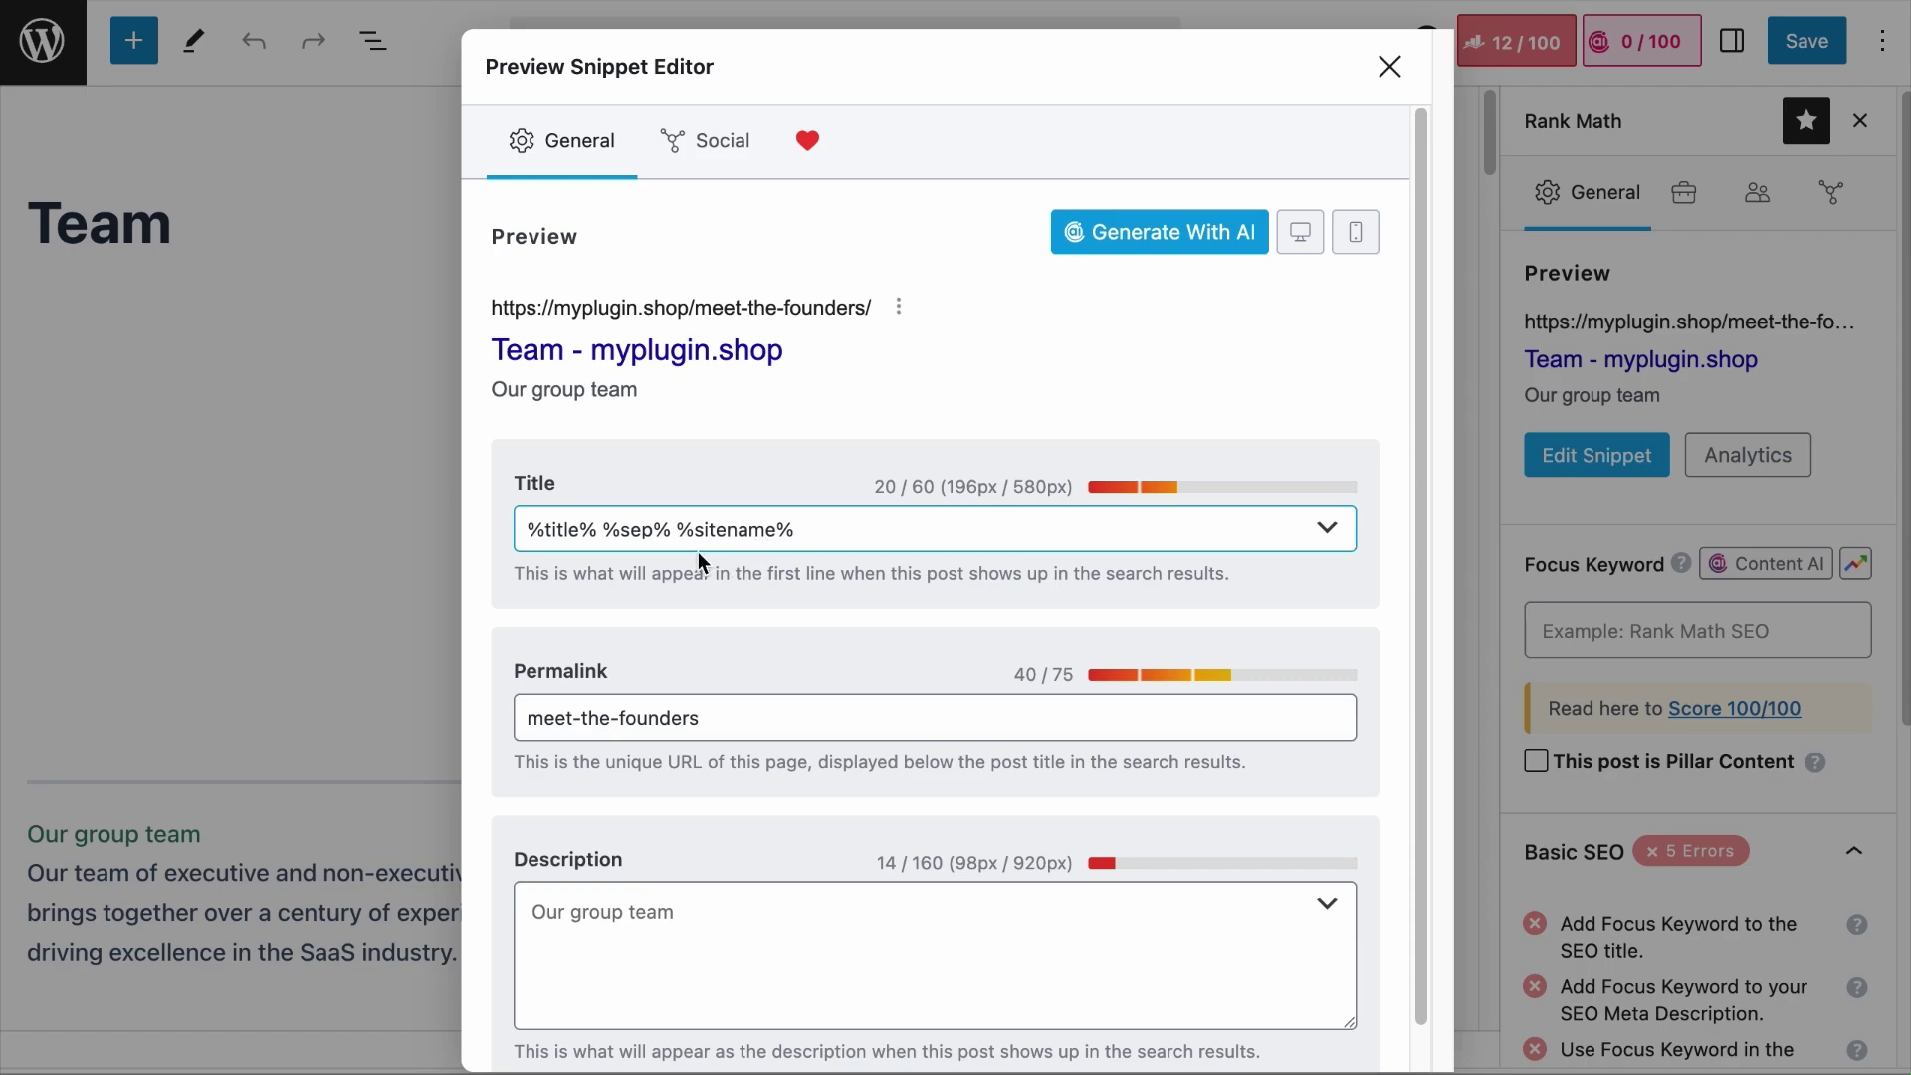
{"action": "left_click_drag", "start_coordinate": [616, 532], "coordinate": [512, 540]}
{"action": "left_click", "coordinate": [1404, 69]}
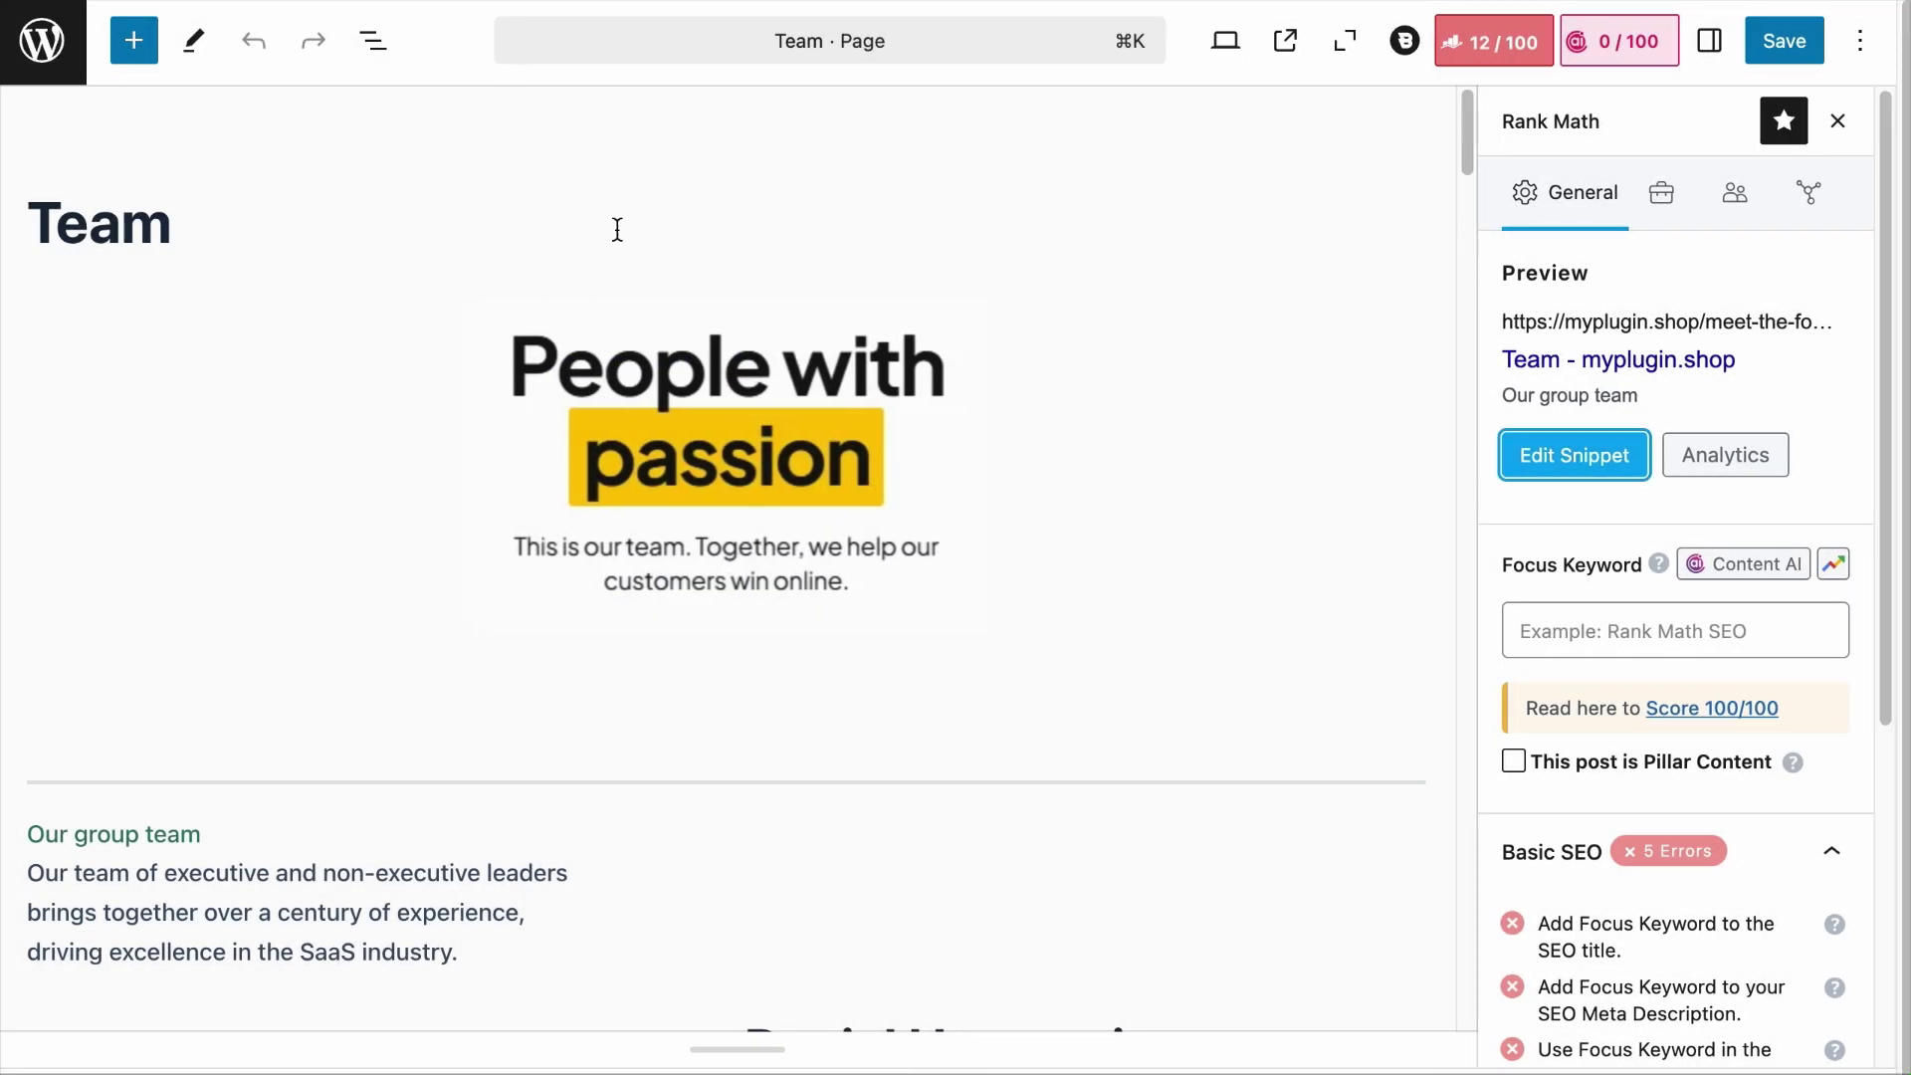
Step: Recheck the snippet preview, then reopen the first Person schema in the Schema Builder
{"action": "left_click", "coordinate": [1589, 455]}
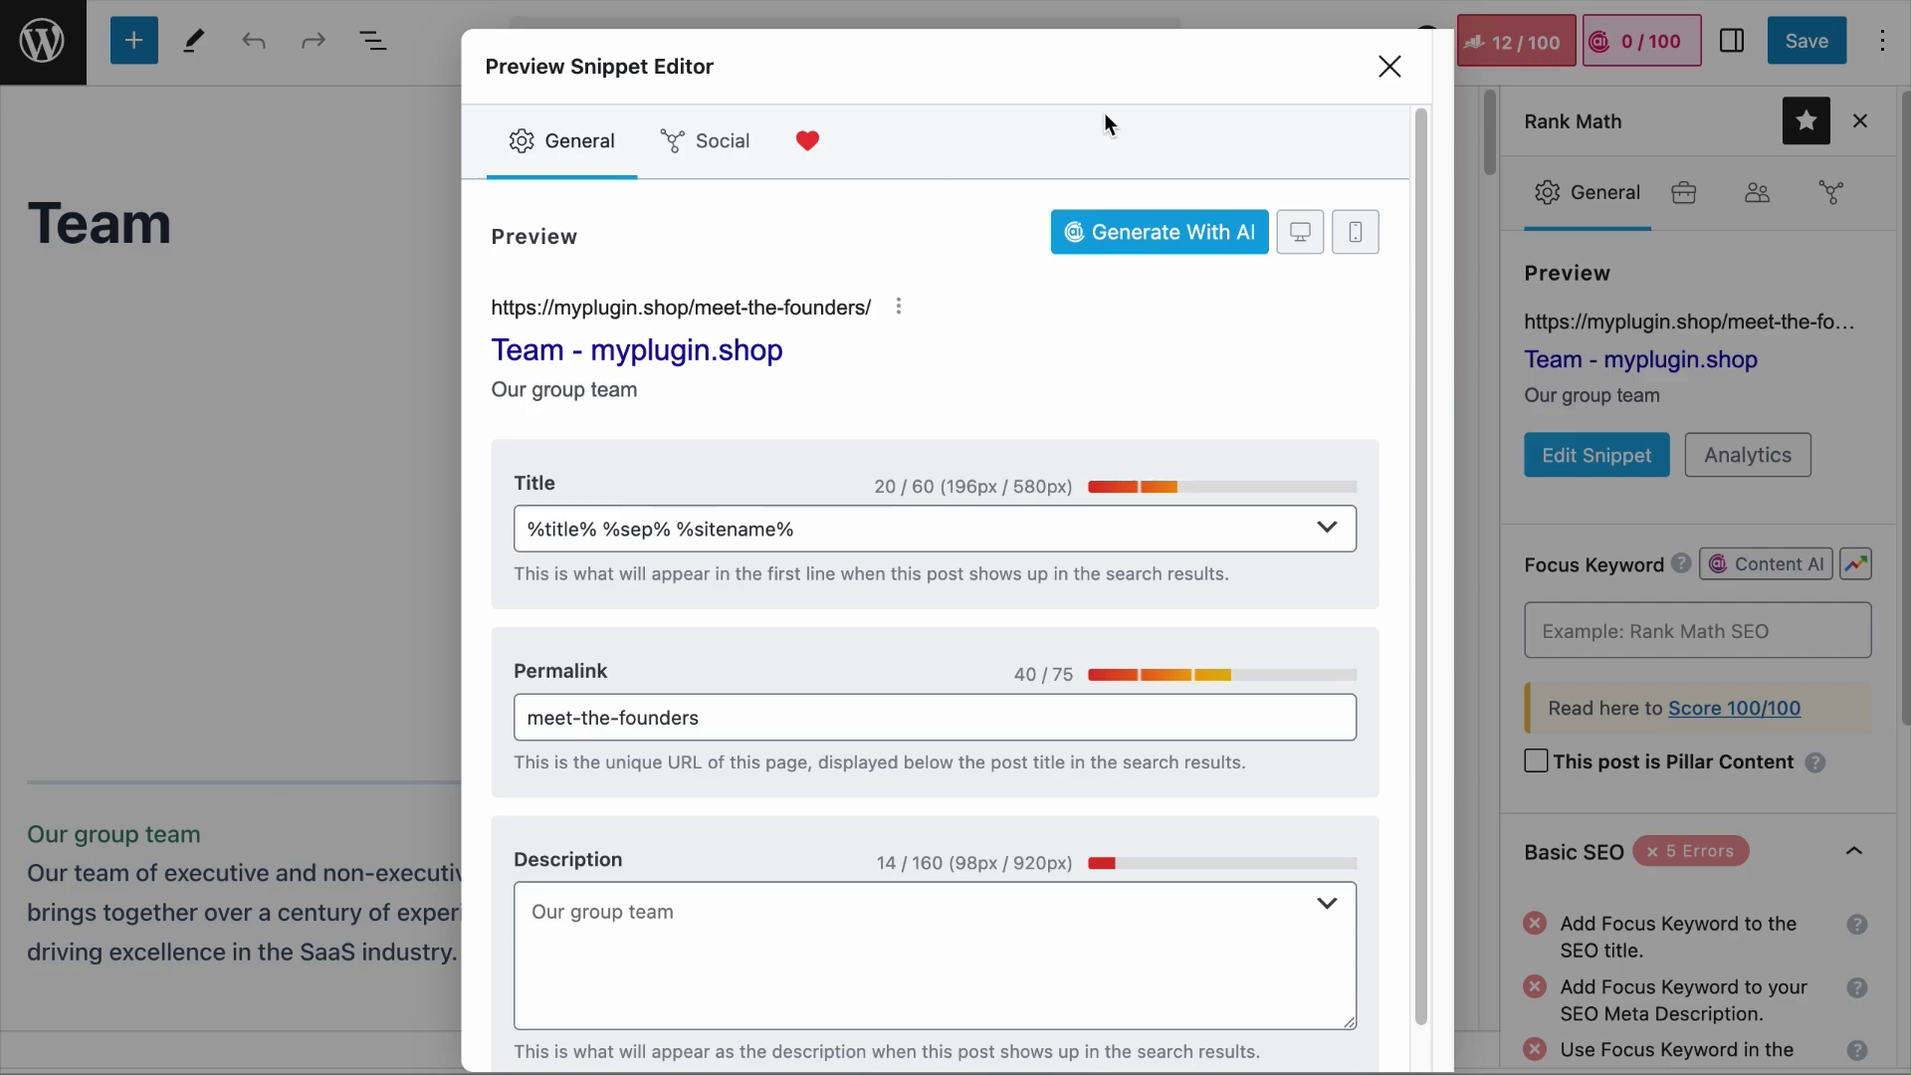
{"action": "left_click", "coordinate": [1384, 66]}
{"action": "left_click", "coordinate": [1732, 209]}
{"action": "left_click", "coordinate": [1700, 486]}
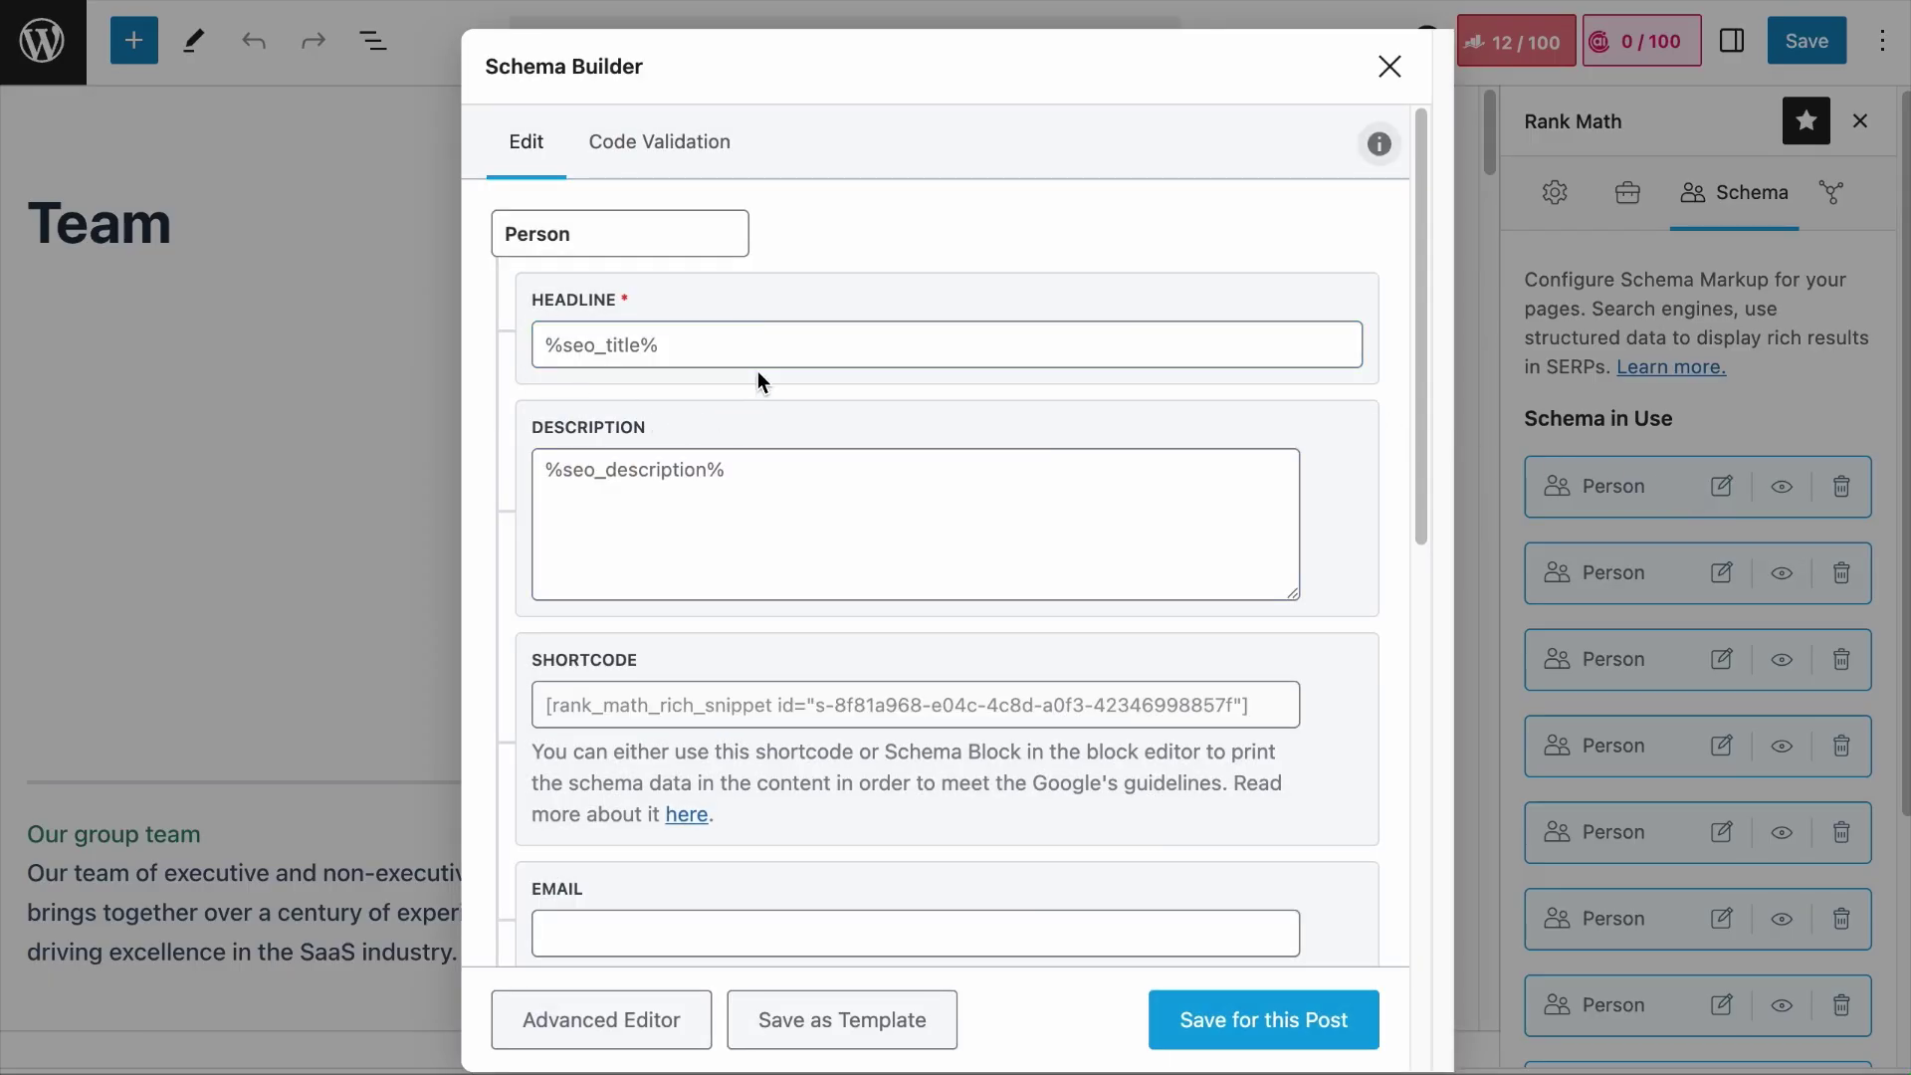
Step: Paste the CEO's name into Headline and the full biography into Description
{"action": "left_click", "coordinate": [711, 341]}
{"action": "left_click", "coordinate": [630, 342]}
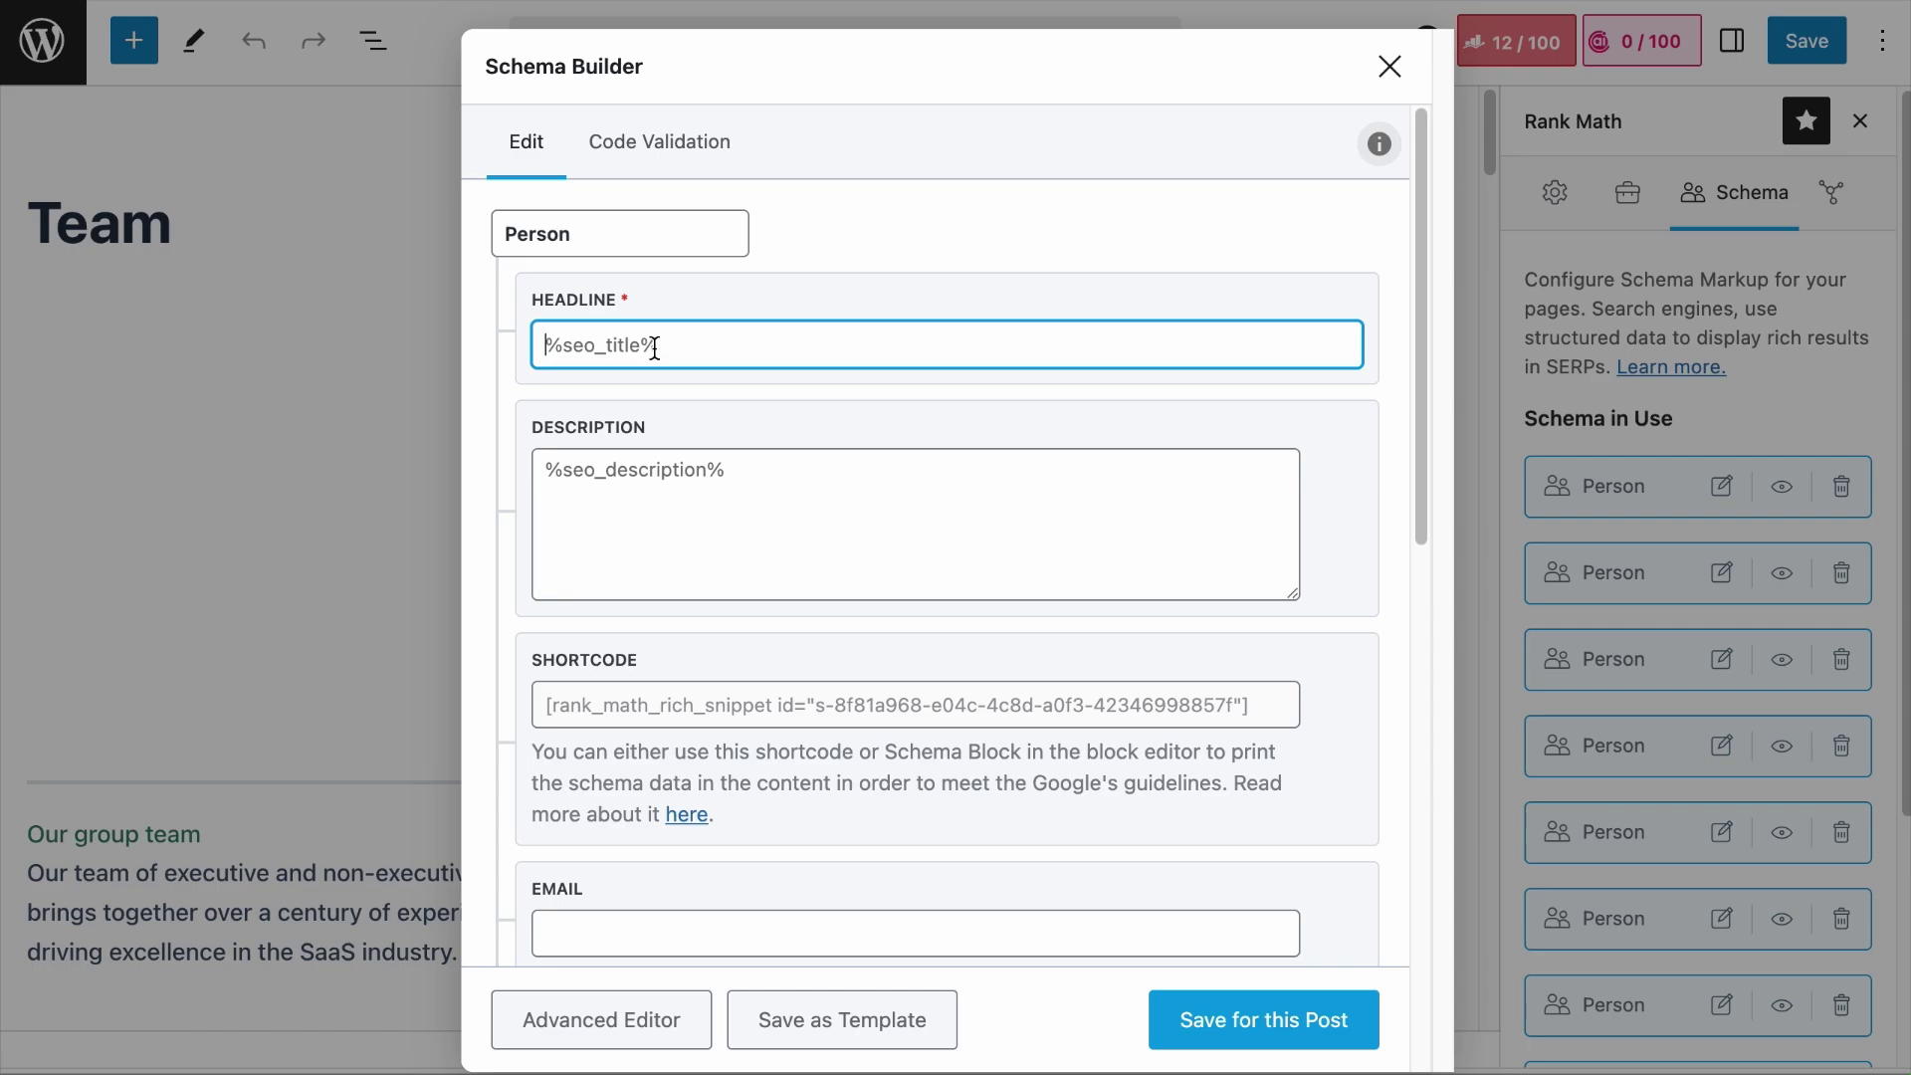
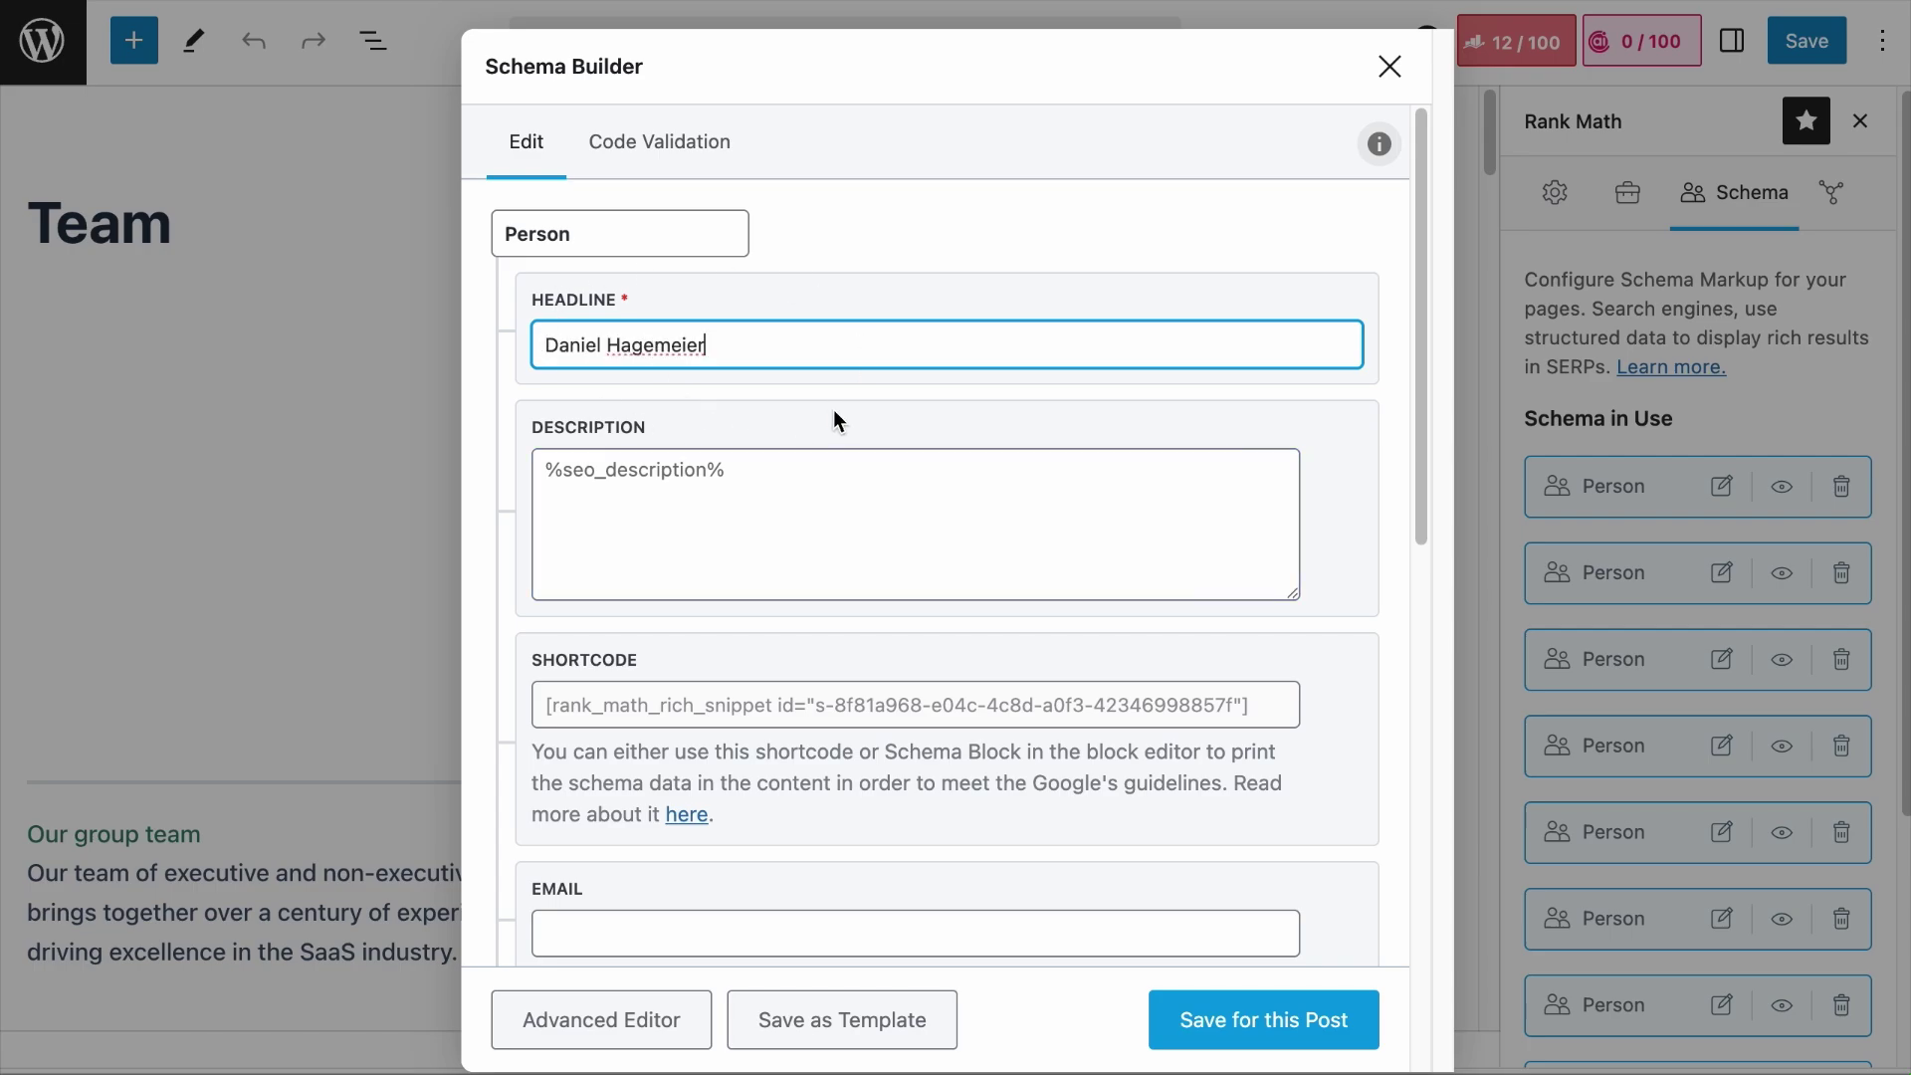
{"action": "left_click", "coordinate": [747, 510]}
{"action": "type", "text": "Daniel holds a Master’s degree in Business Administration (Technology and Innovation Management) from RWTH Aachen University, a postgraduate diploma from University of Oxford and a diploma from Münster University of Applied Sciences. He has been a lecturer for Master students at Münster Business School for more than a decade."}
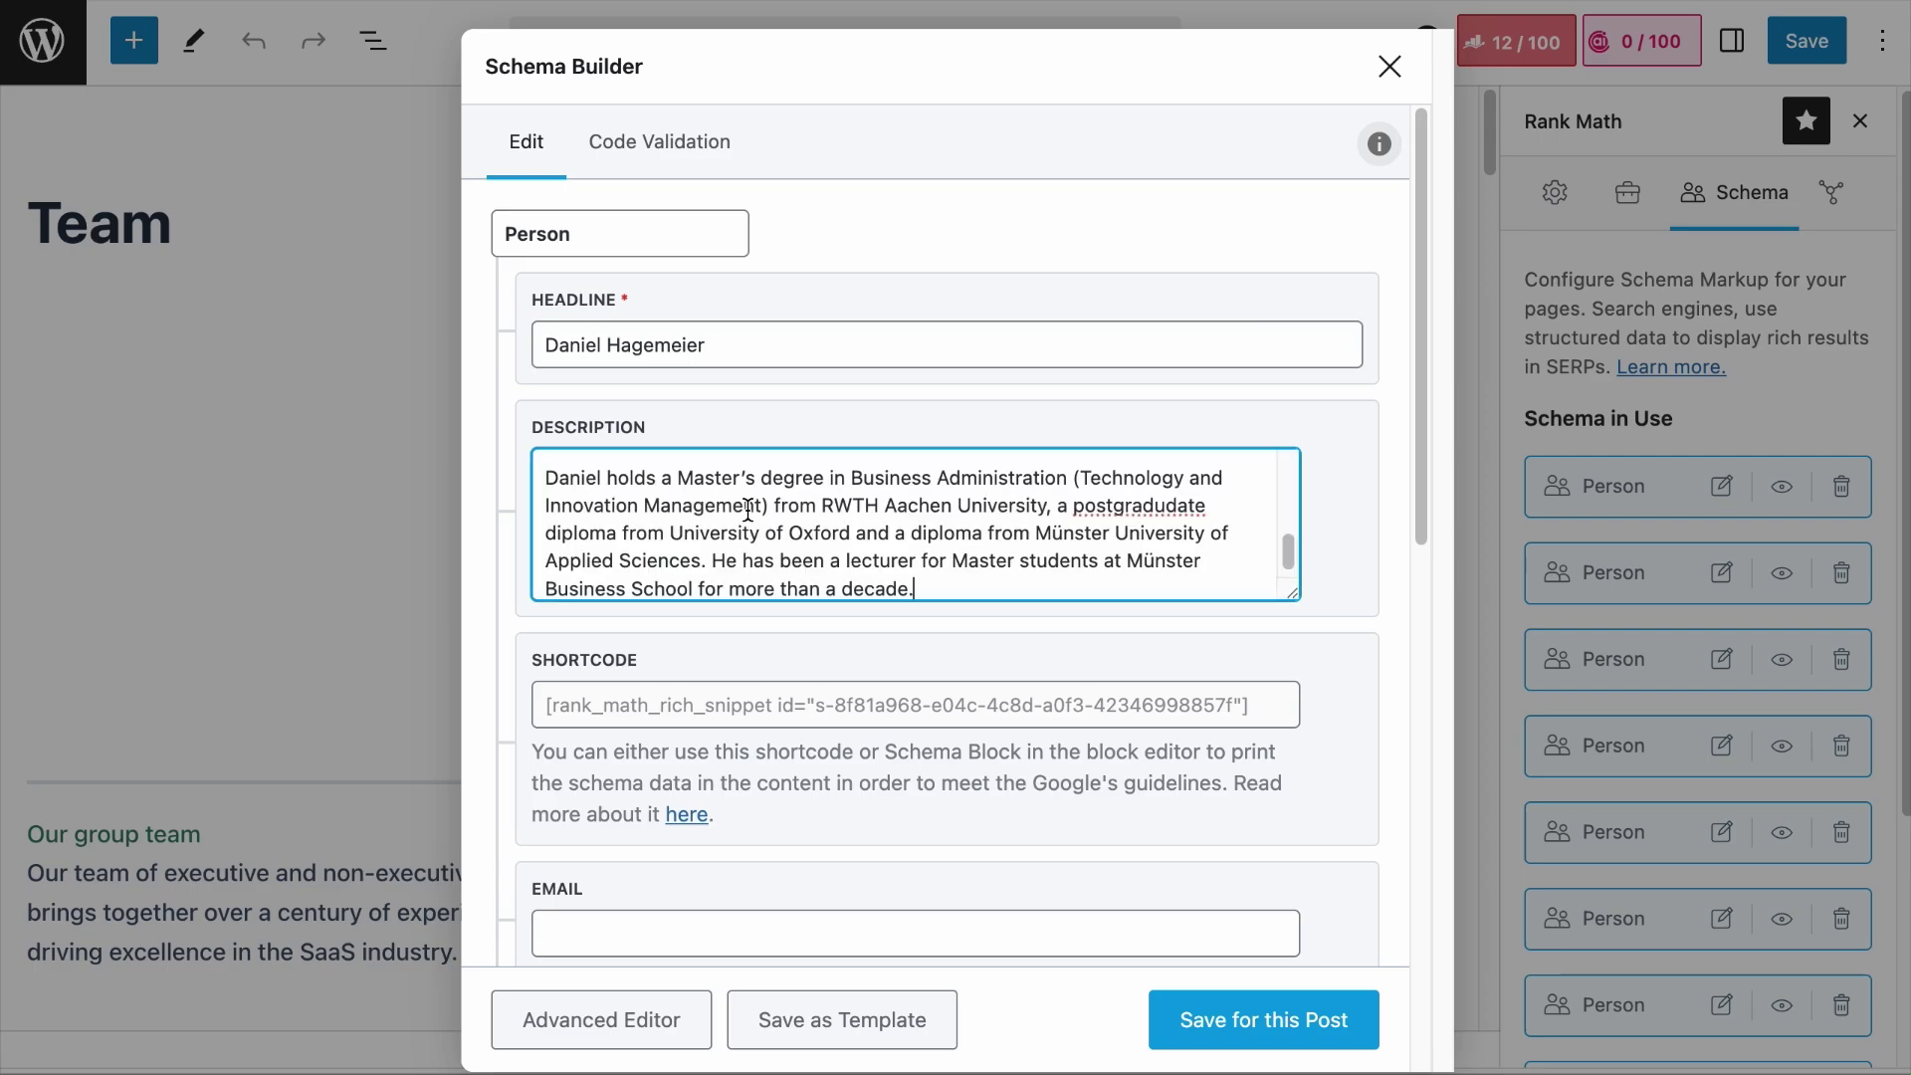
{"action": "scroll", "coordinate": [772, 518], "scroll_direction": "up", "scroll_amount": 5}
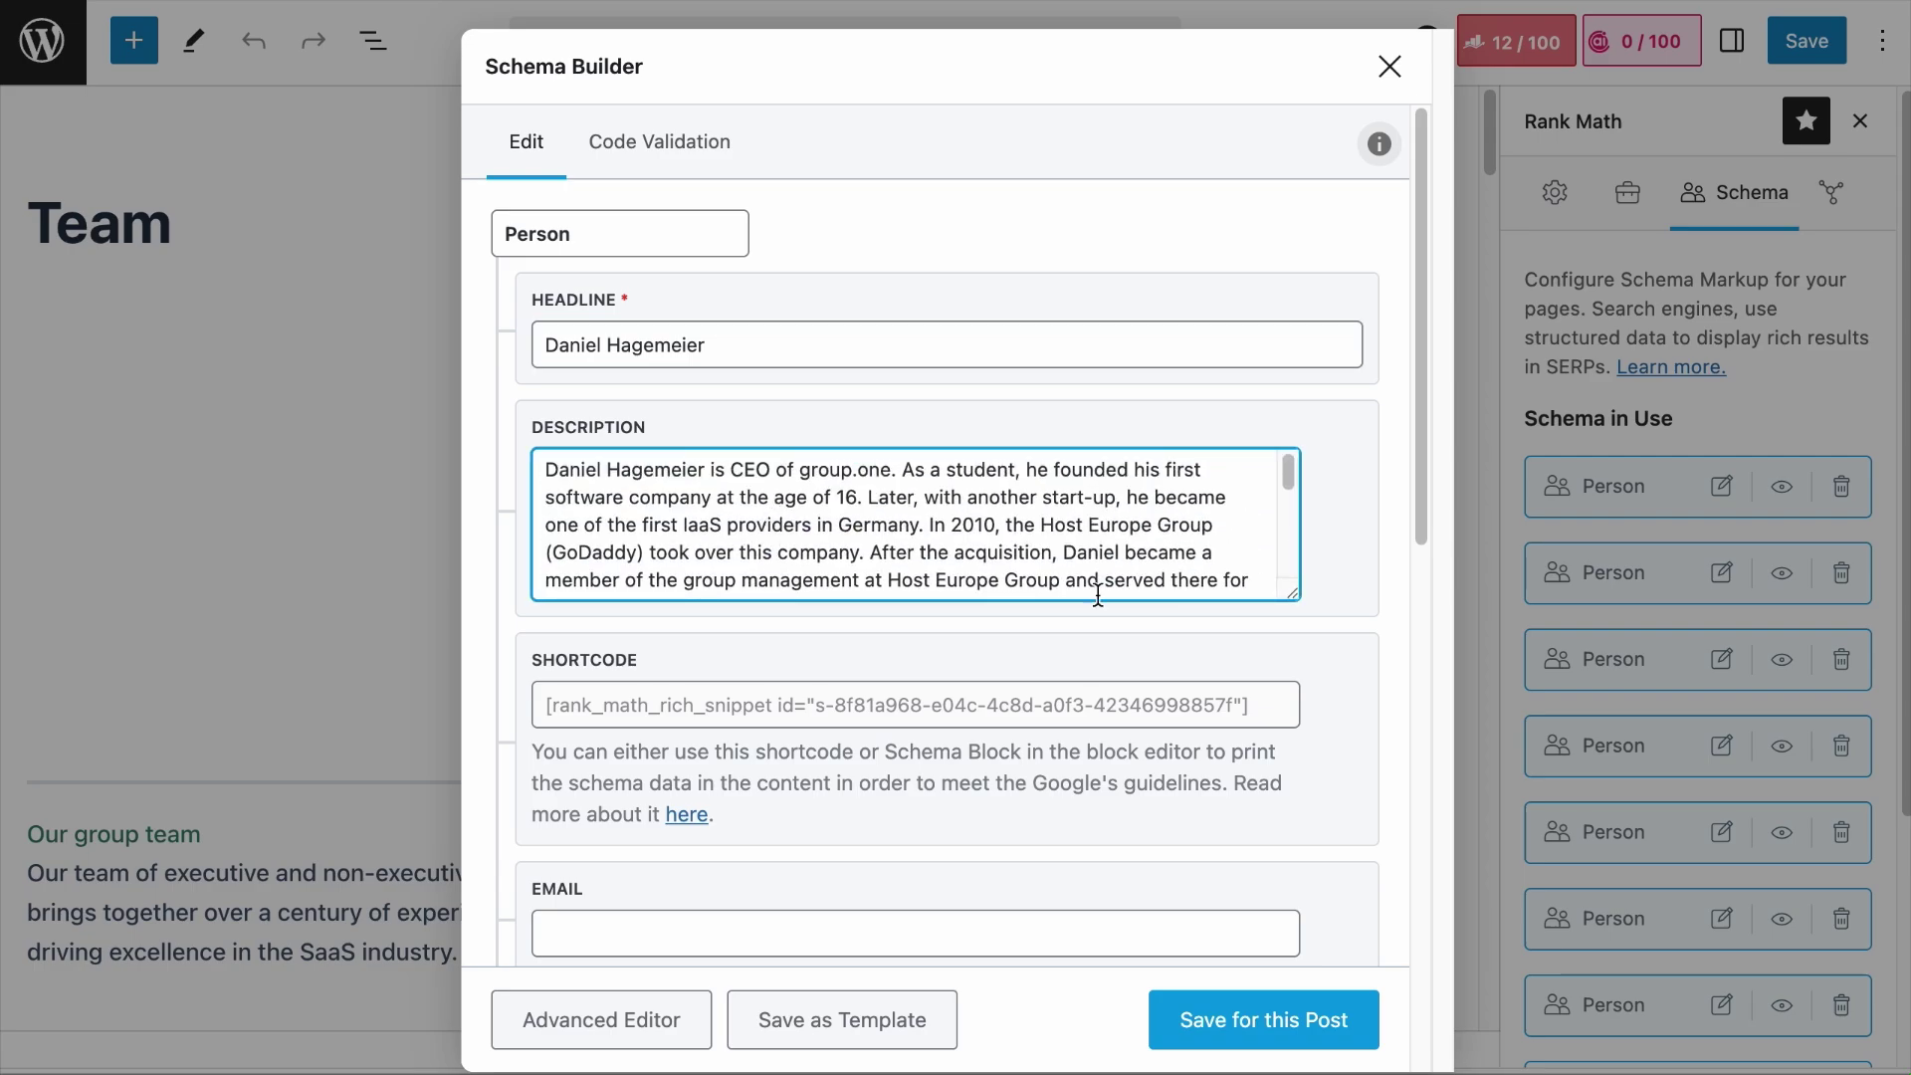
{"action": "left_click_drag", "start_coordinate": [1293, 593], "coordinate": [1294, 908]}
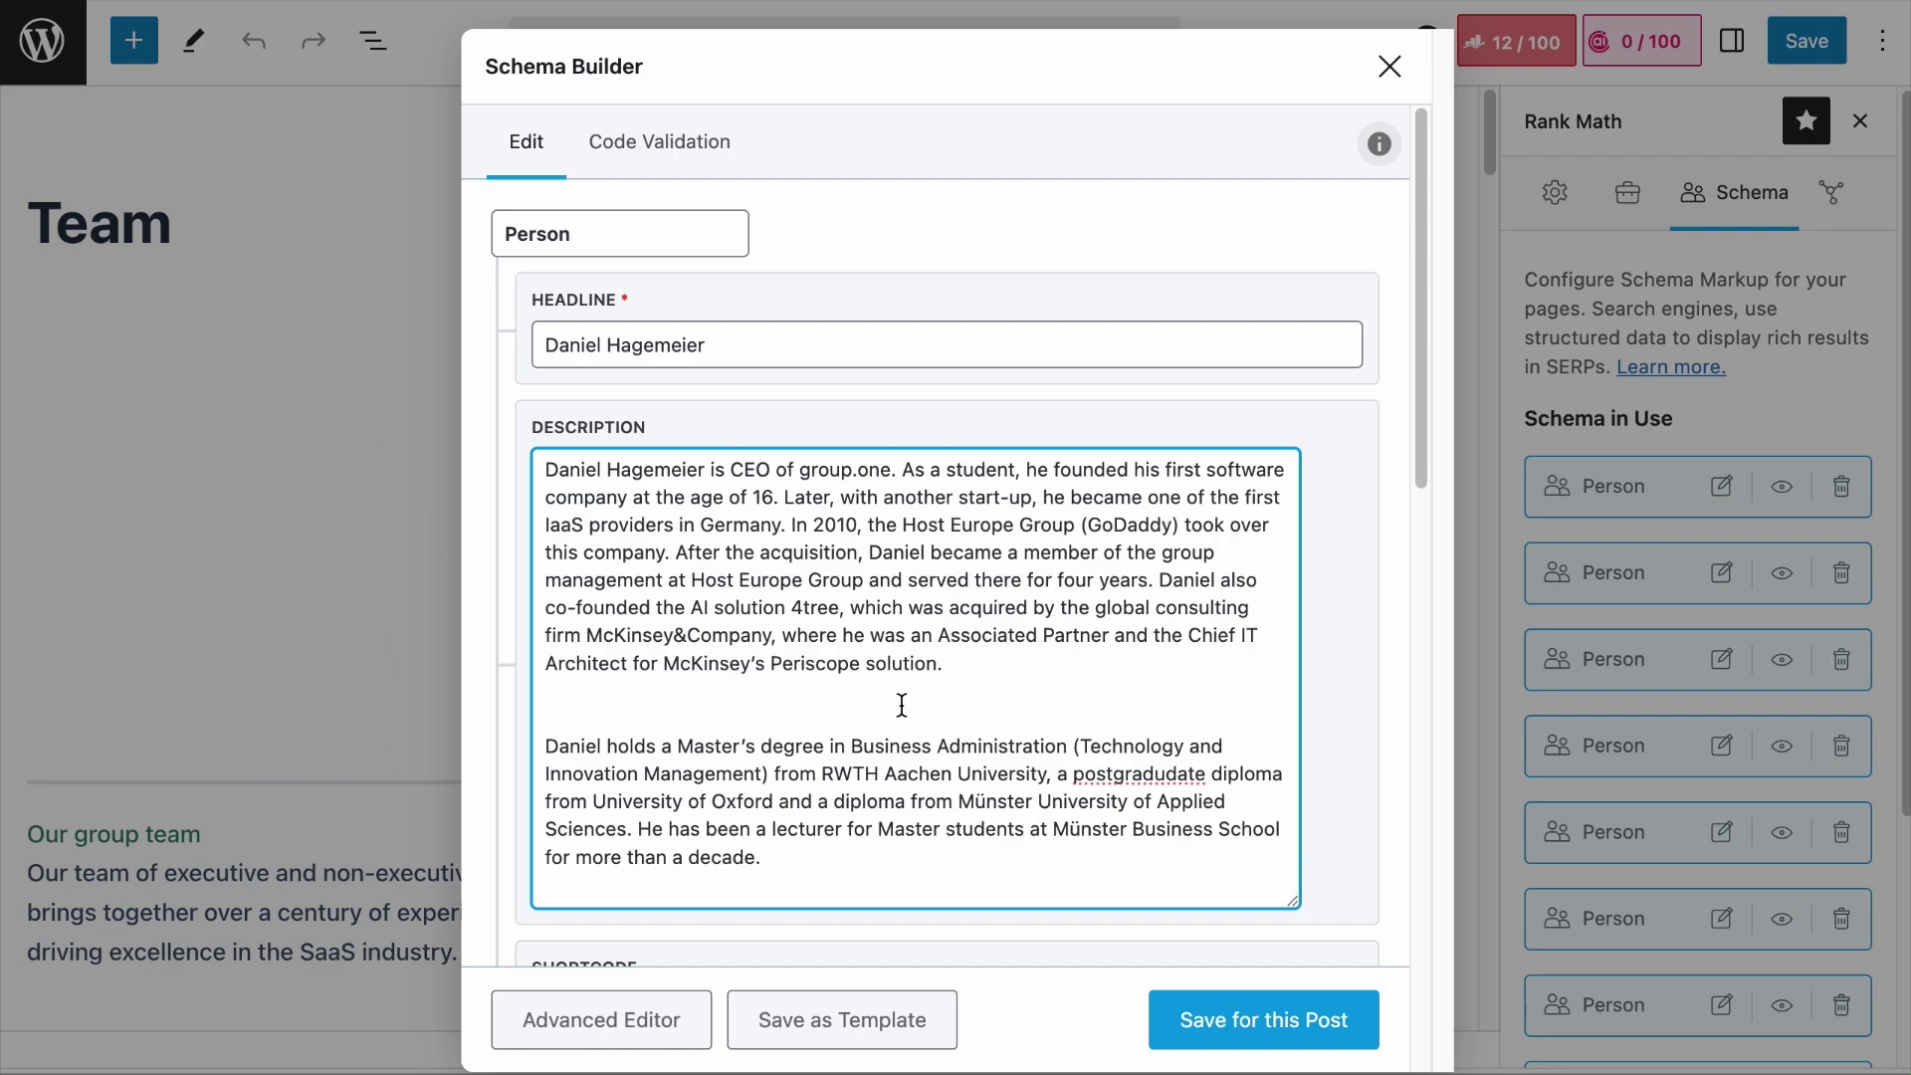
{"action": "scroll", "coordinate": [902, 705], "scroll_direction": "down", "scroll_amount": 8}
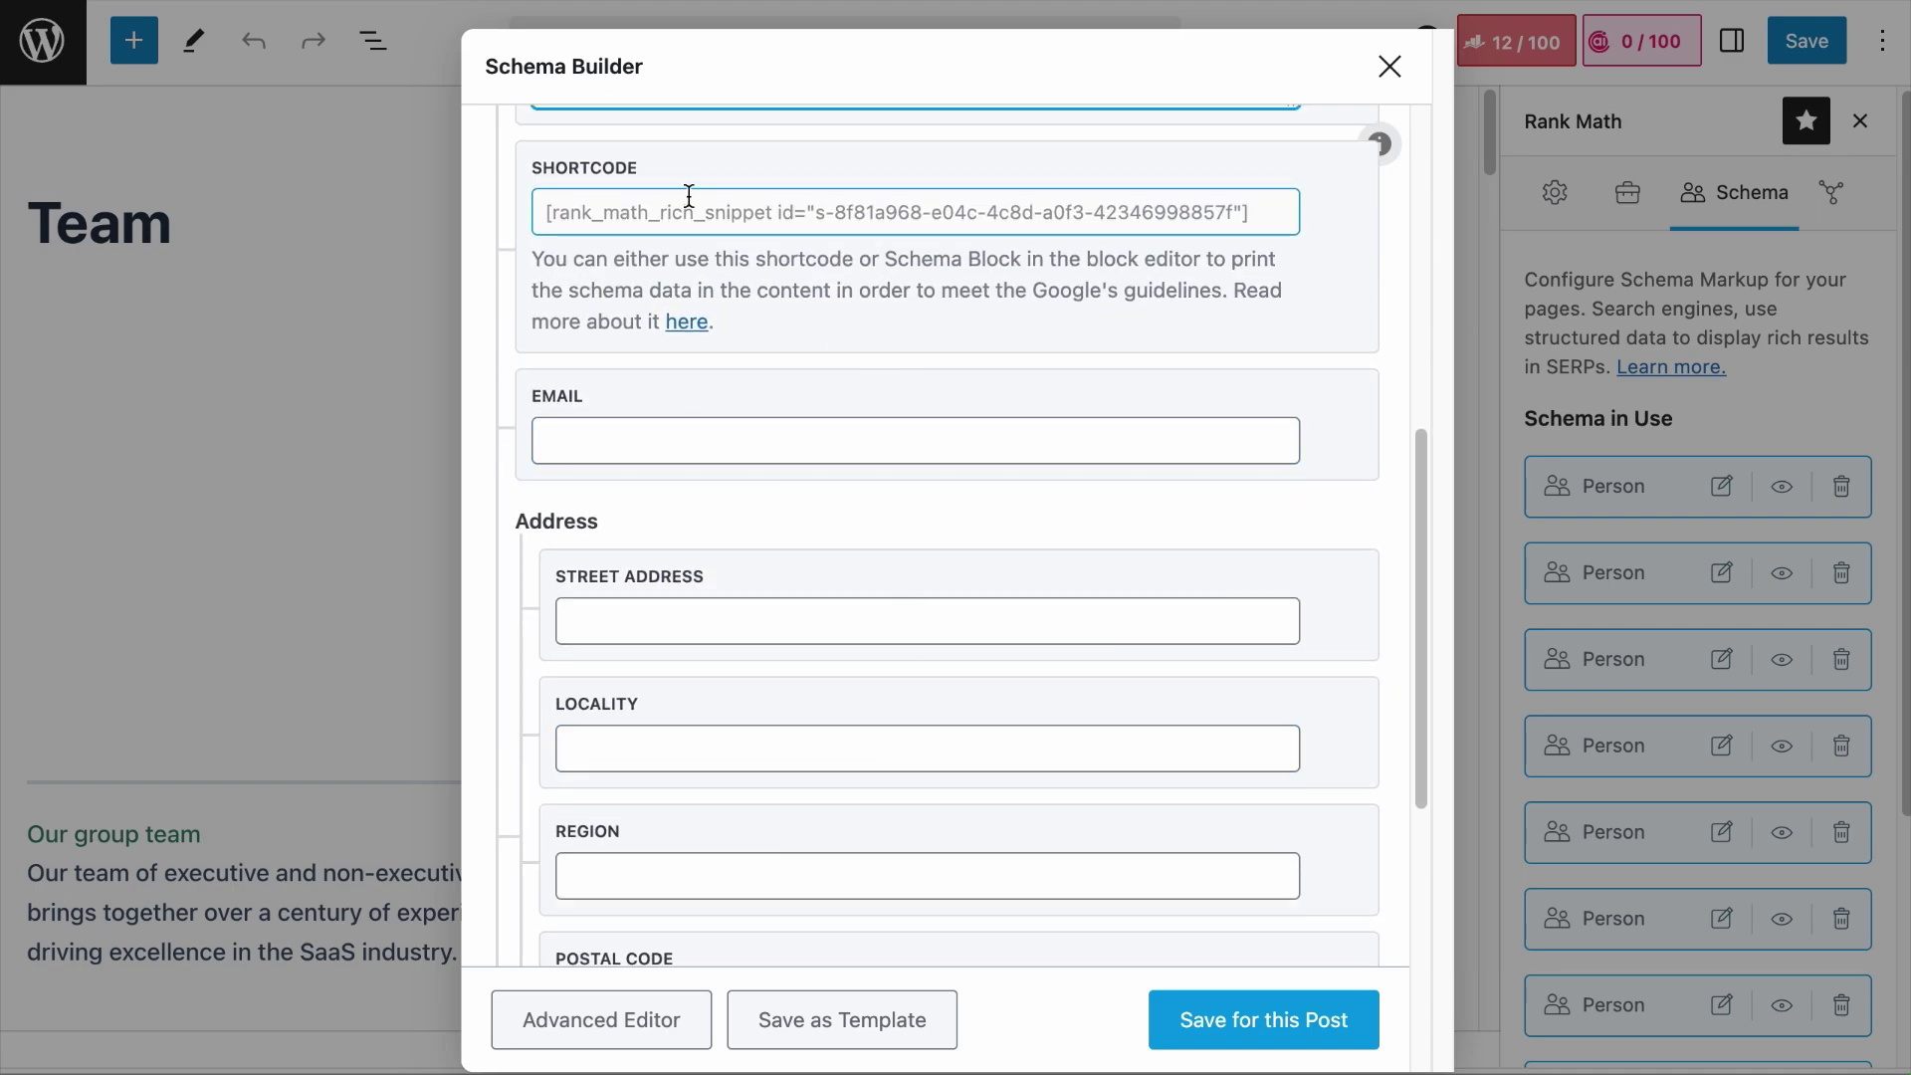
Step: Paste the CEO's e-mail and fill in the street address, locality, region and postal code
{"action": "left_click", "coordinate": [852, 421]}
{"action": "key", "text": "ctrl+v"}
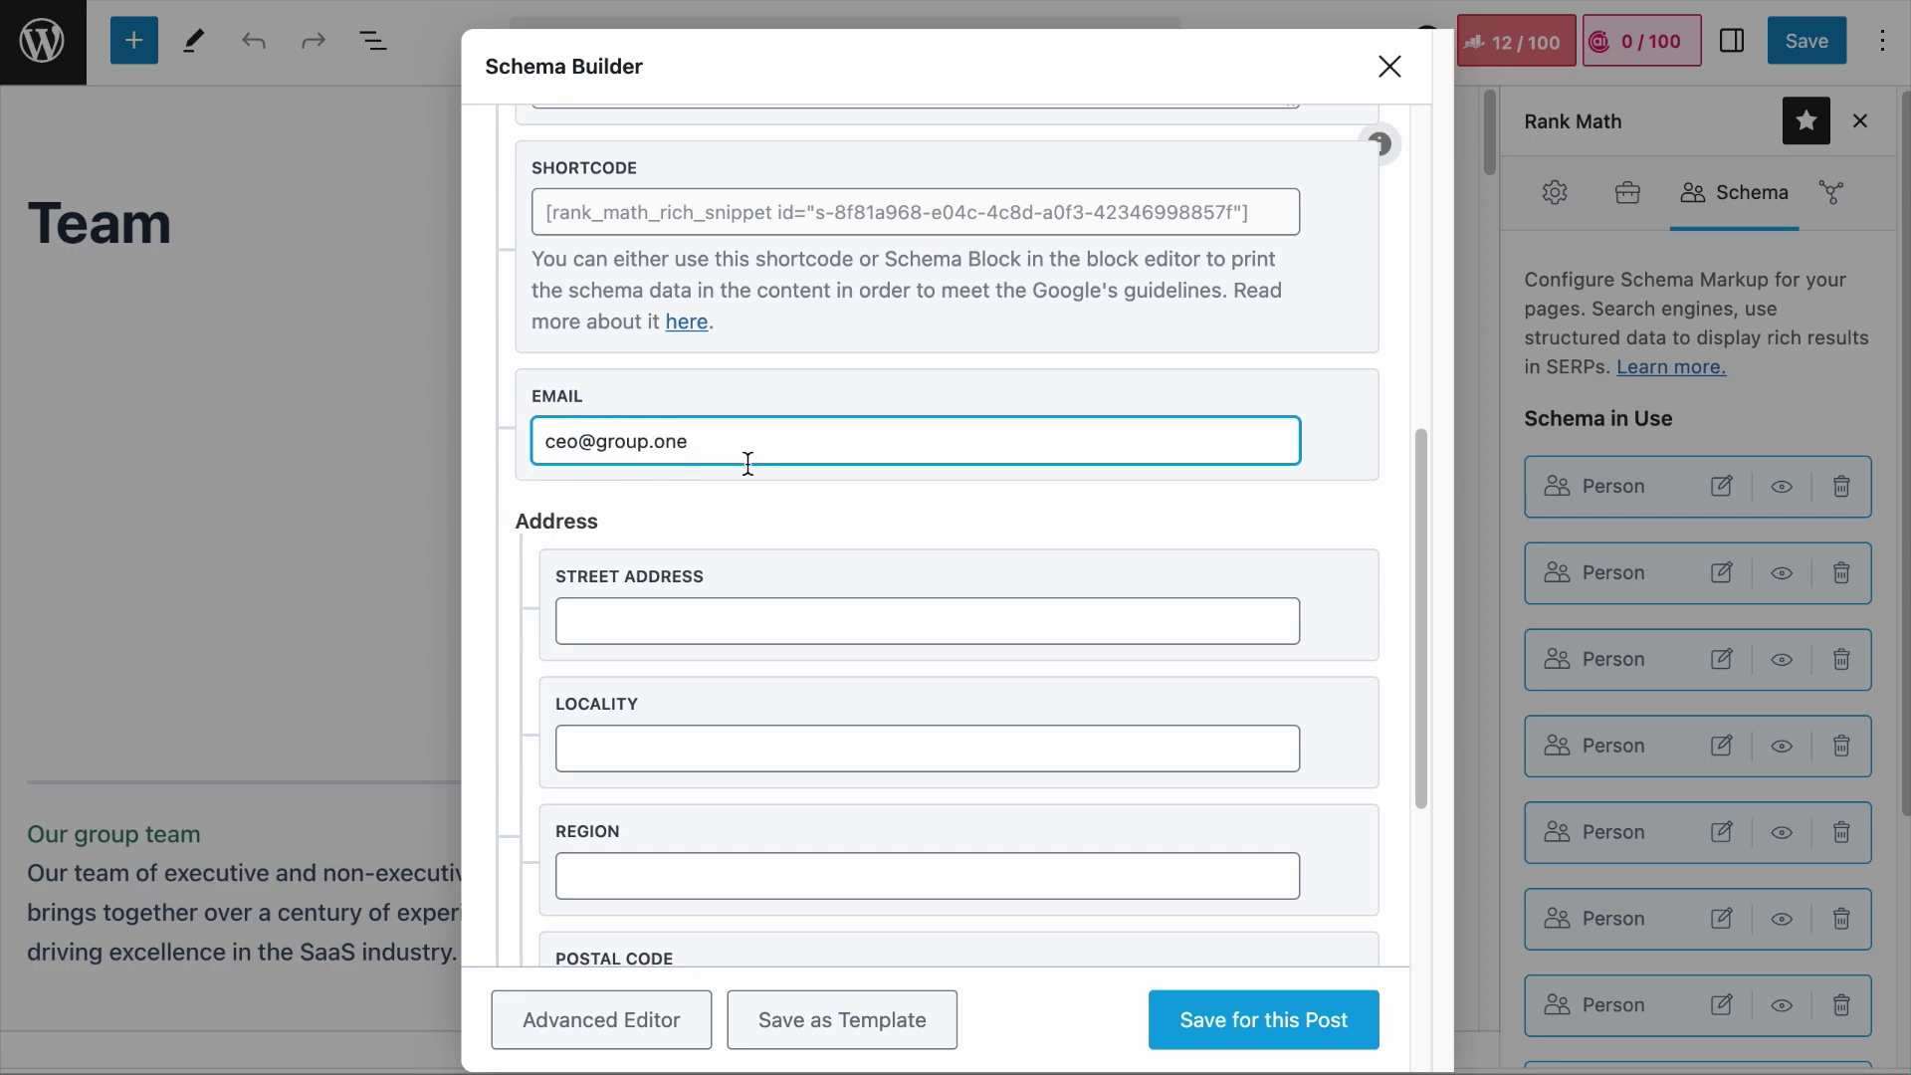
{"action": "scroll", "coordinate": [949, 551], "scroll_direction": "down", "scroll_amount": 5}
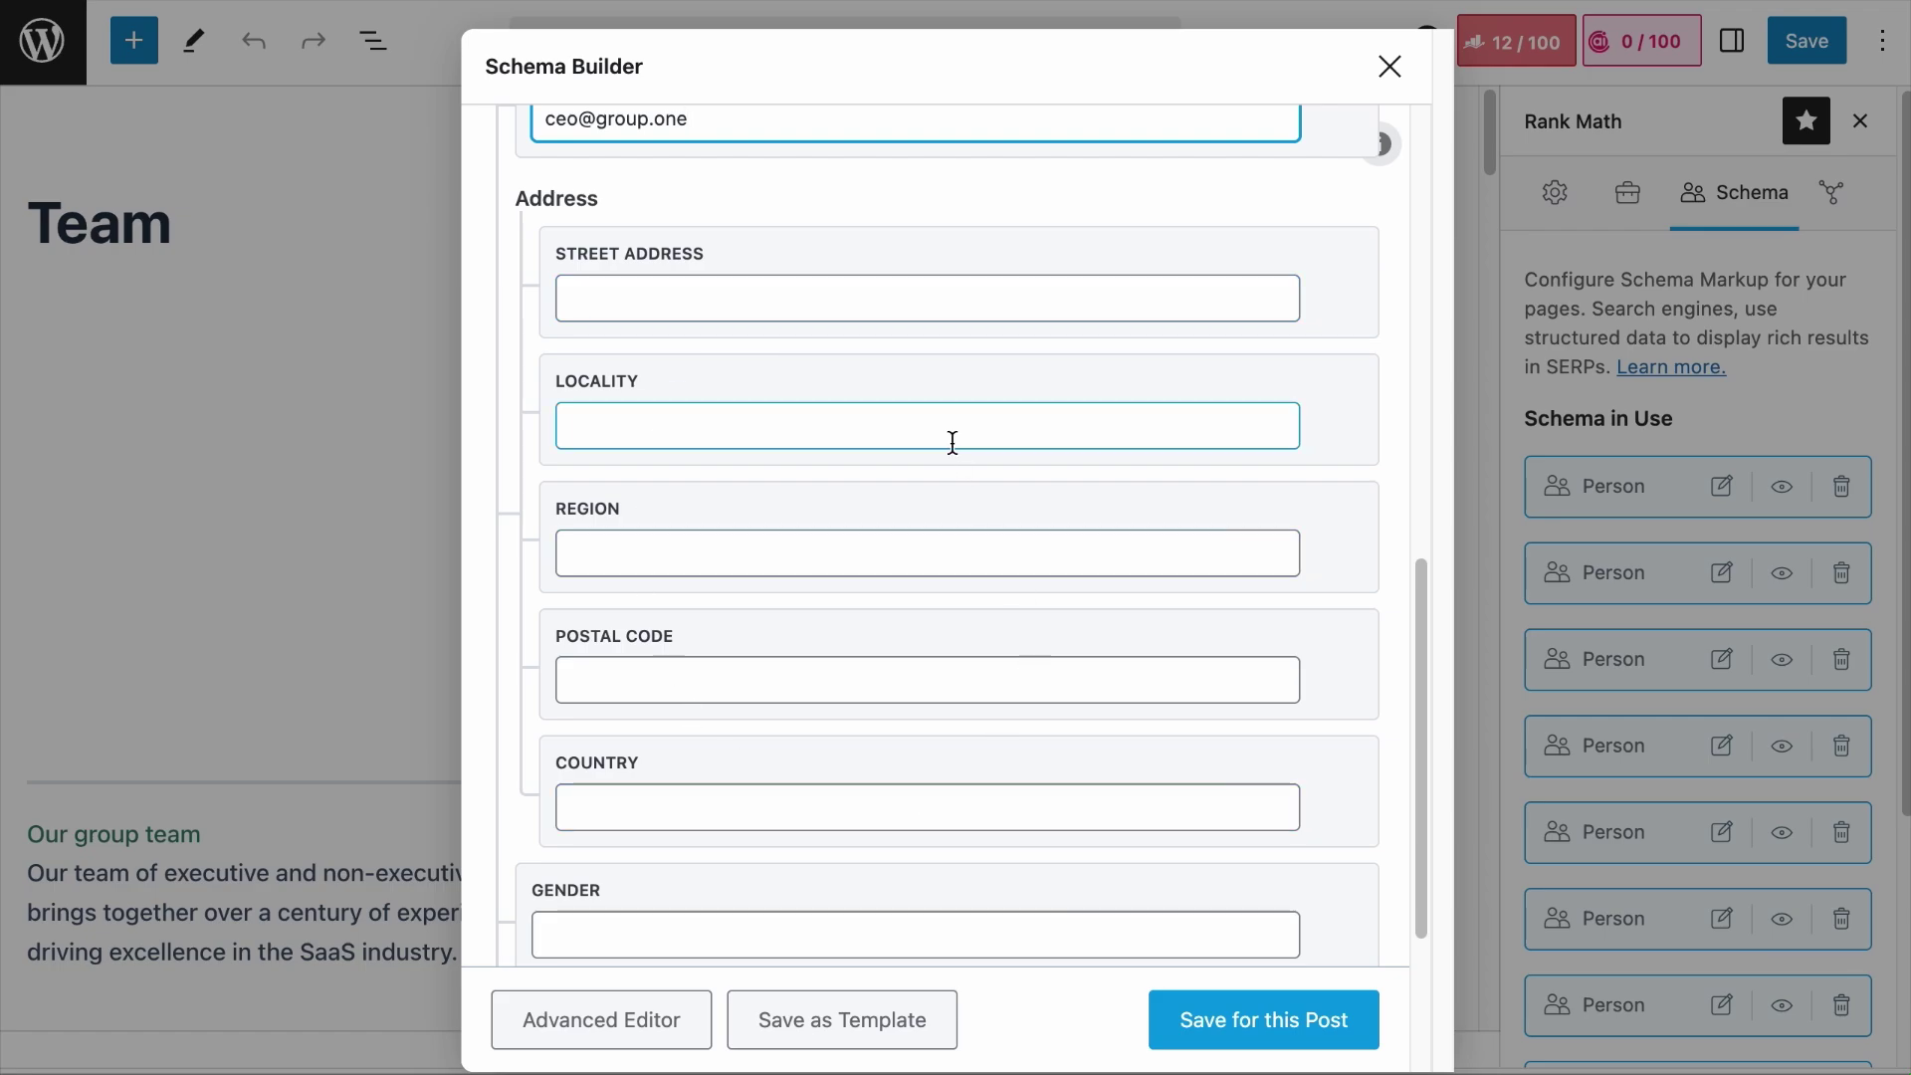
{"action": "key", "text": "Tab"}
{"action": "type", "text": "Carlsgatan 3"}
{"action": "key", "text": "Tab"}
{"action": "type", "text": "Malmö"}
{"action": "key", "text": "Tab"}
{"action": "type", "text": "Malmö"}
{"action": "key", "text": "Tab"}
{"action": "type", "text": "211 20"}
{"action": "scroll", "coordinate": [876, 564], "scroll_direction": "down", "scroll_amount": 2}
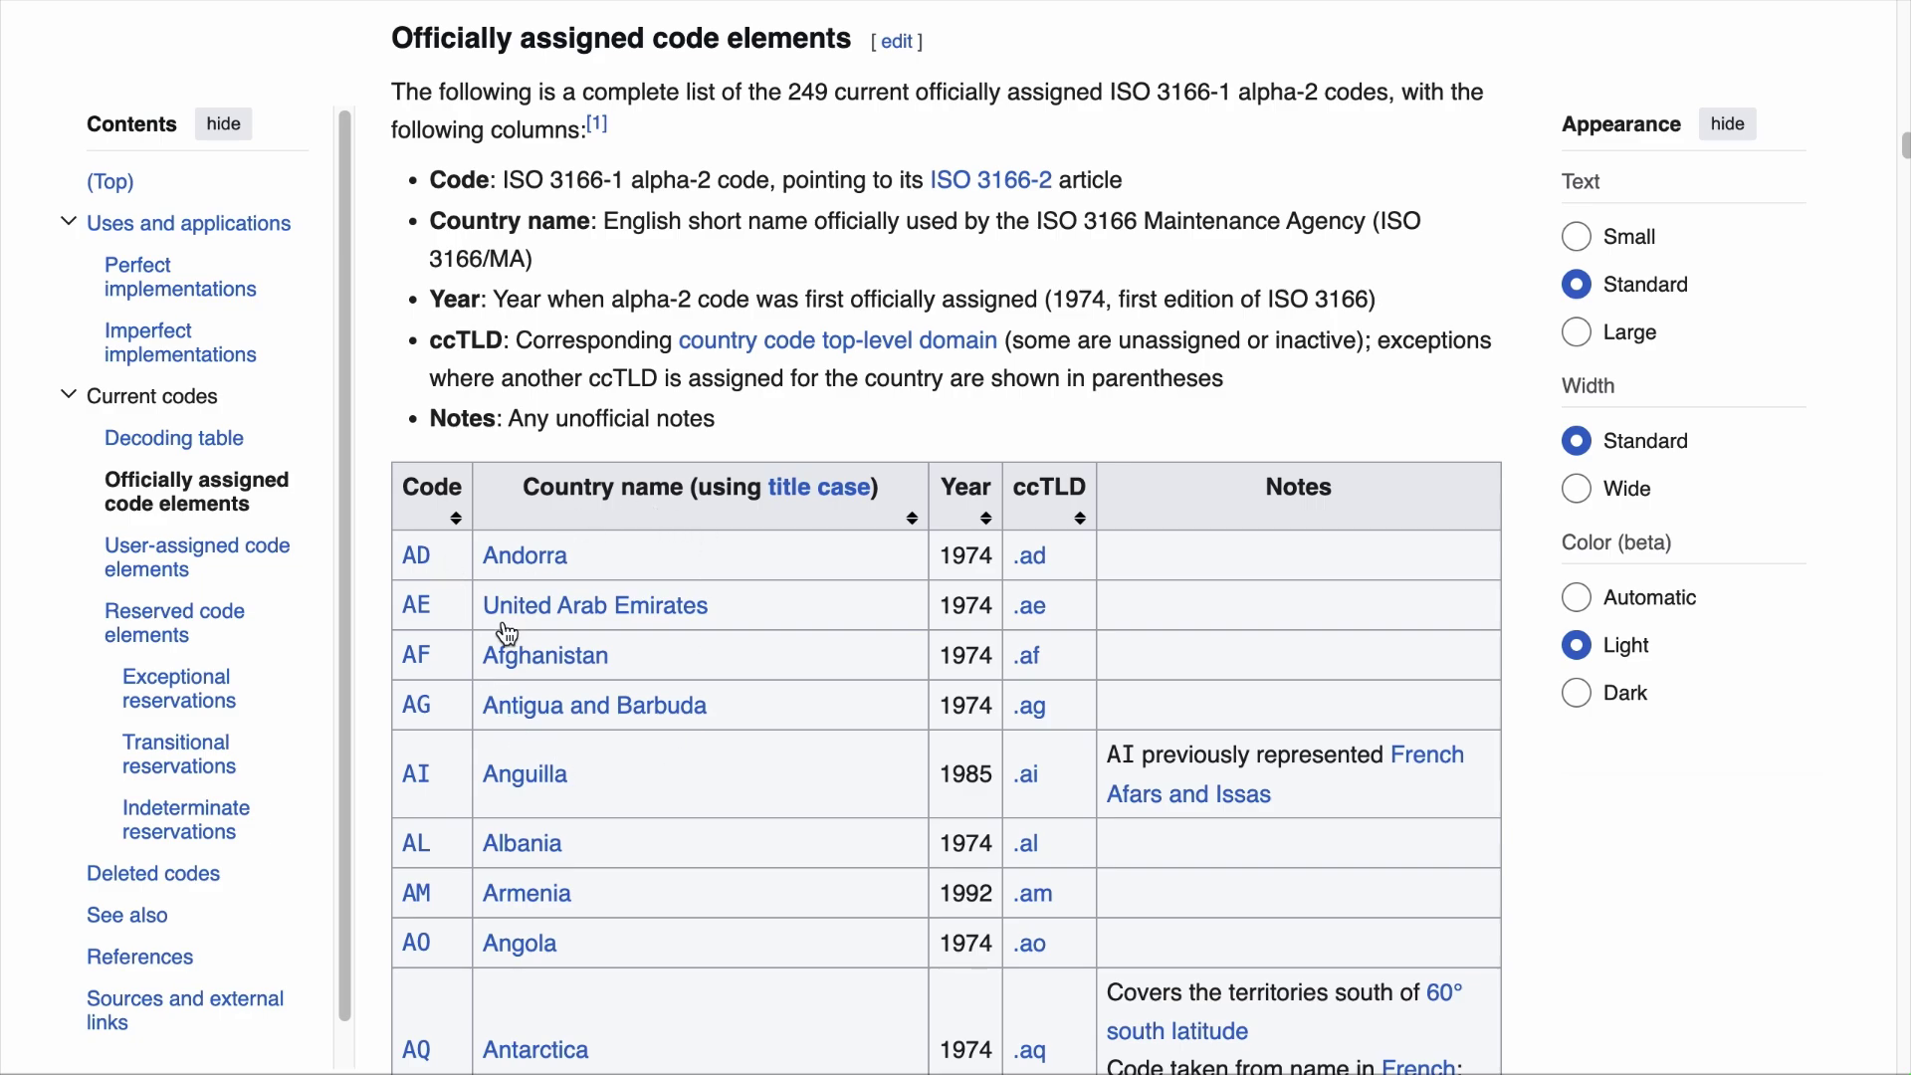
Step: Search the ISO 3166-1 alpha-2 table for Sweden to find its code SE
{"action": "key", "text": "ctrl+f"}
{"action": "type", "text": "united states"}
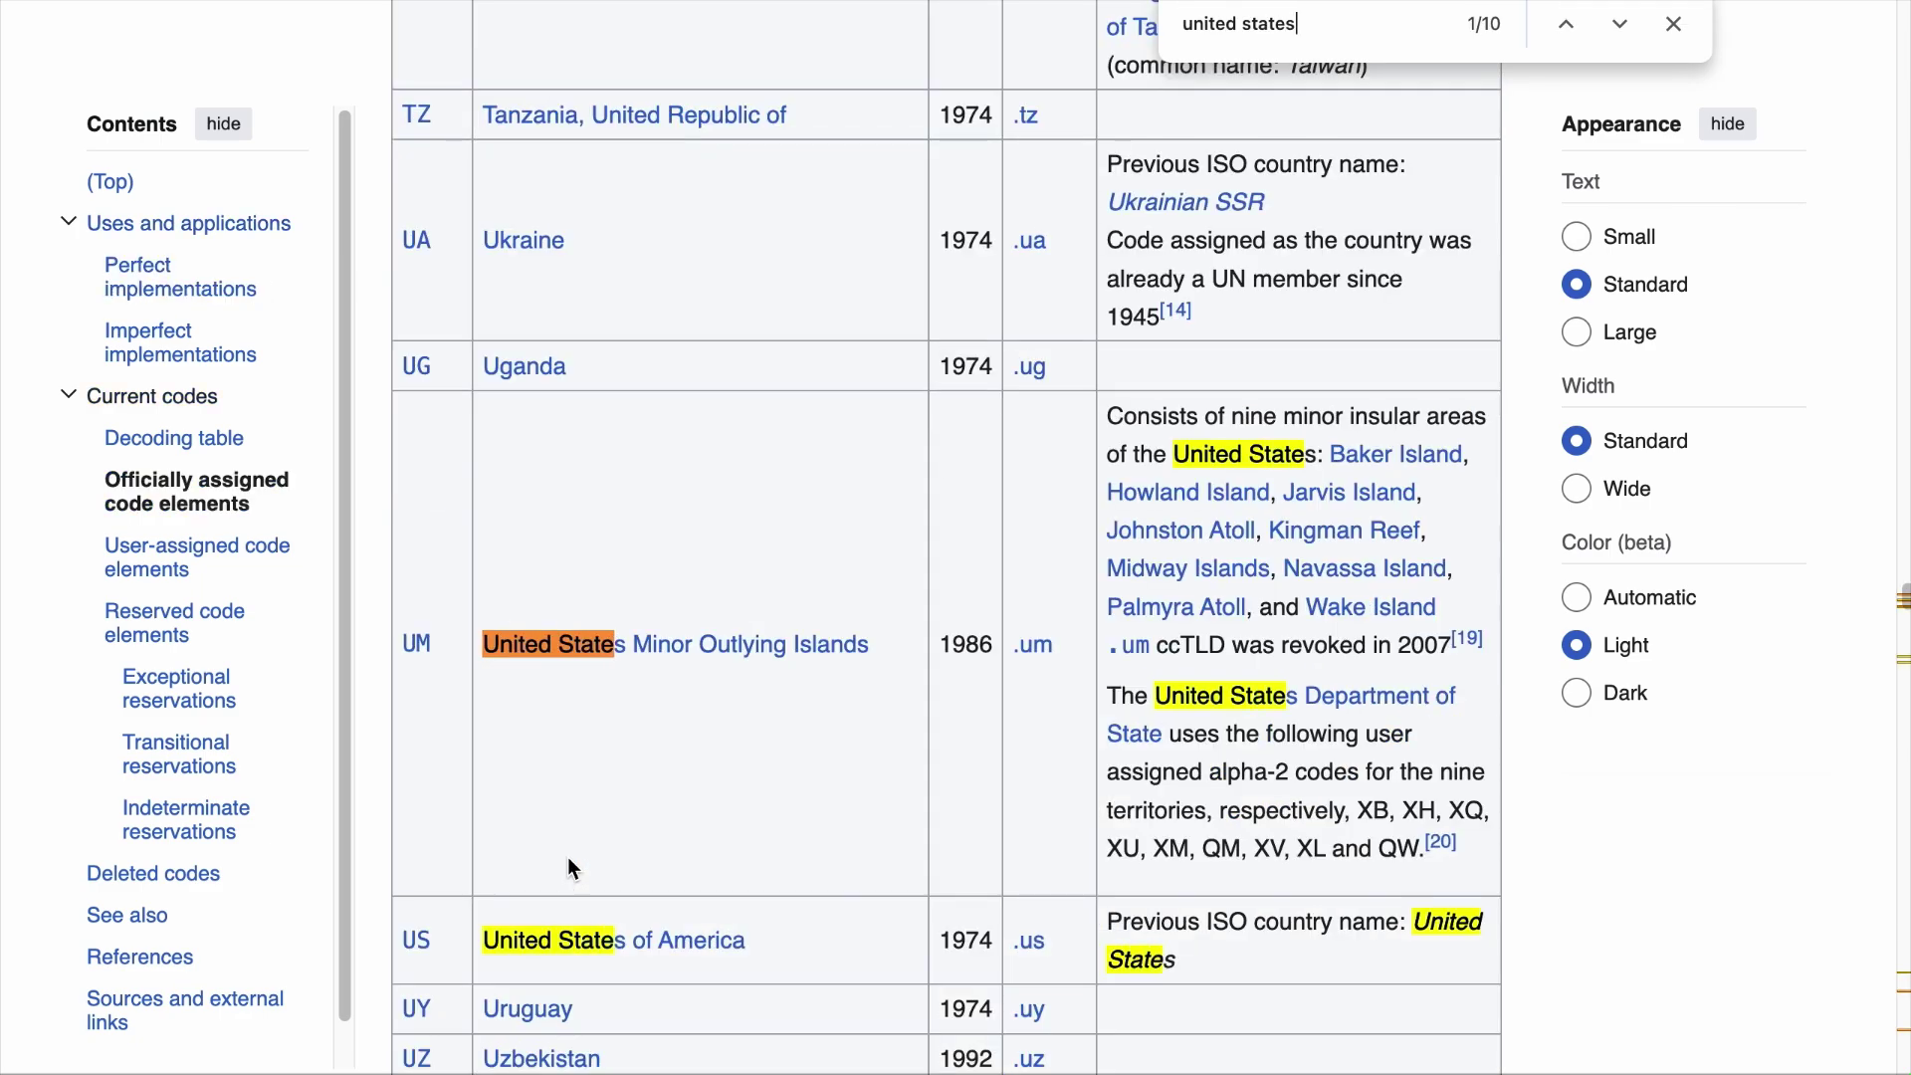
{"action": "key", "text": "ctrl+a"}
{"action": "type", "text": "Canada"}
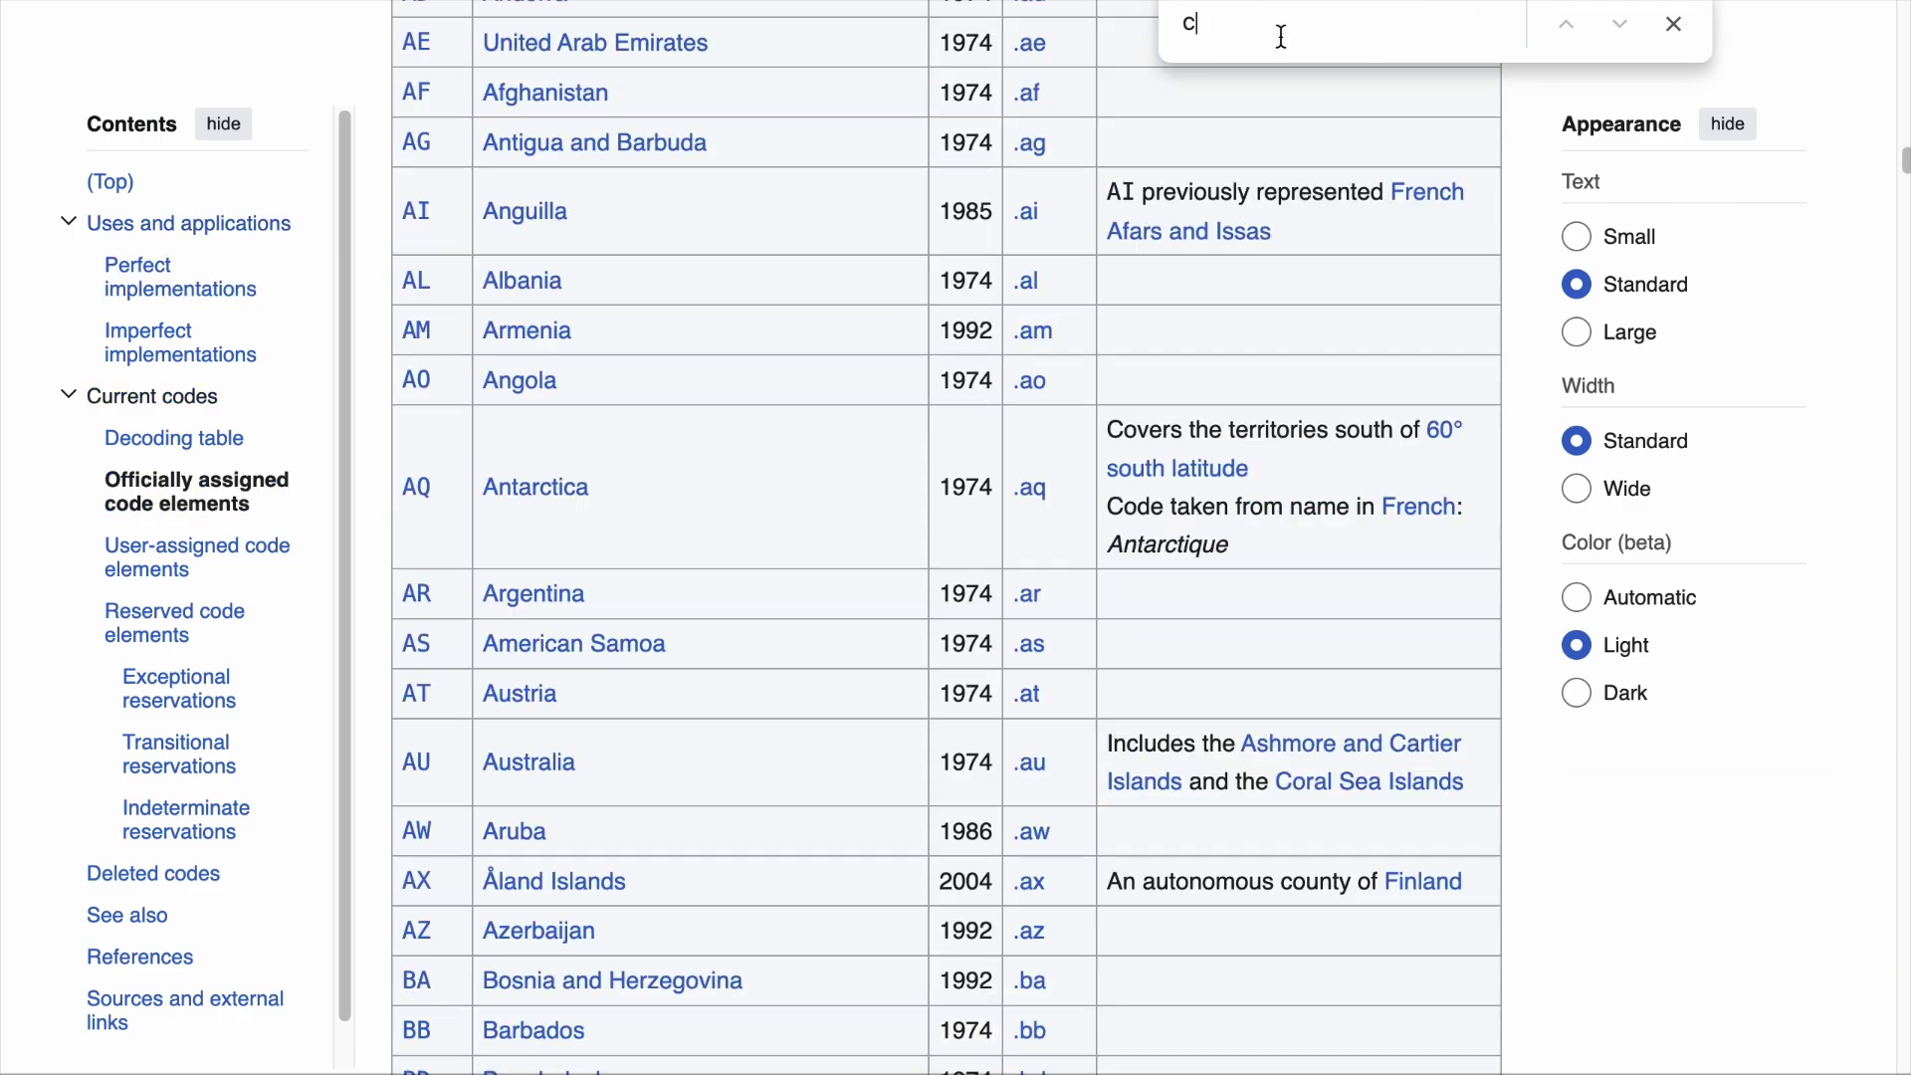
{"action": "left_click", "coordinate": [1272, 46]}
{"action": "key", "text": "ctrl+a"}
{"action": "type", "text": "Sweden"}
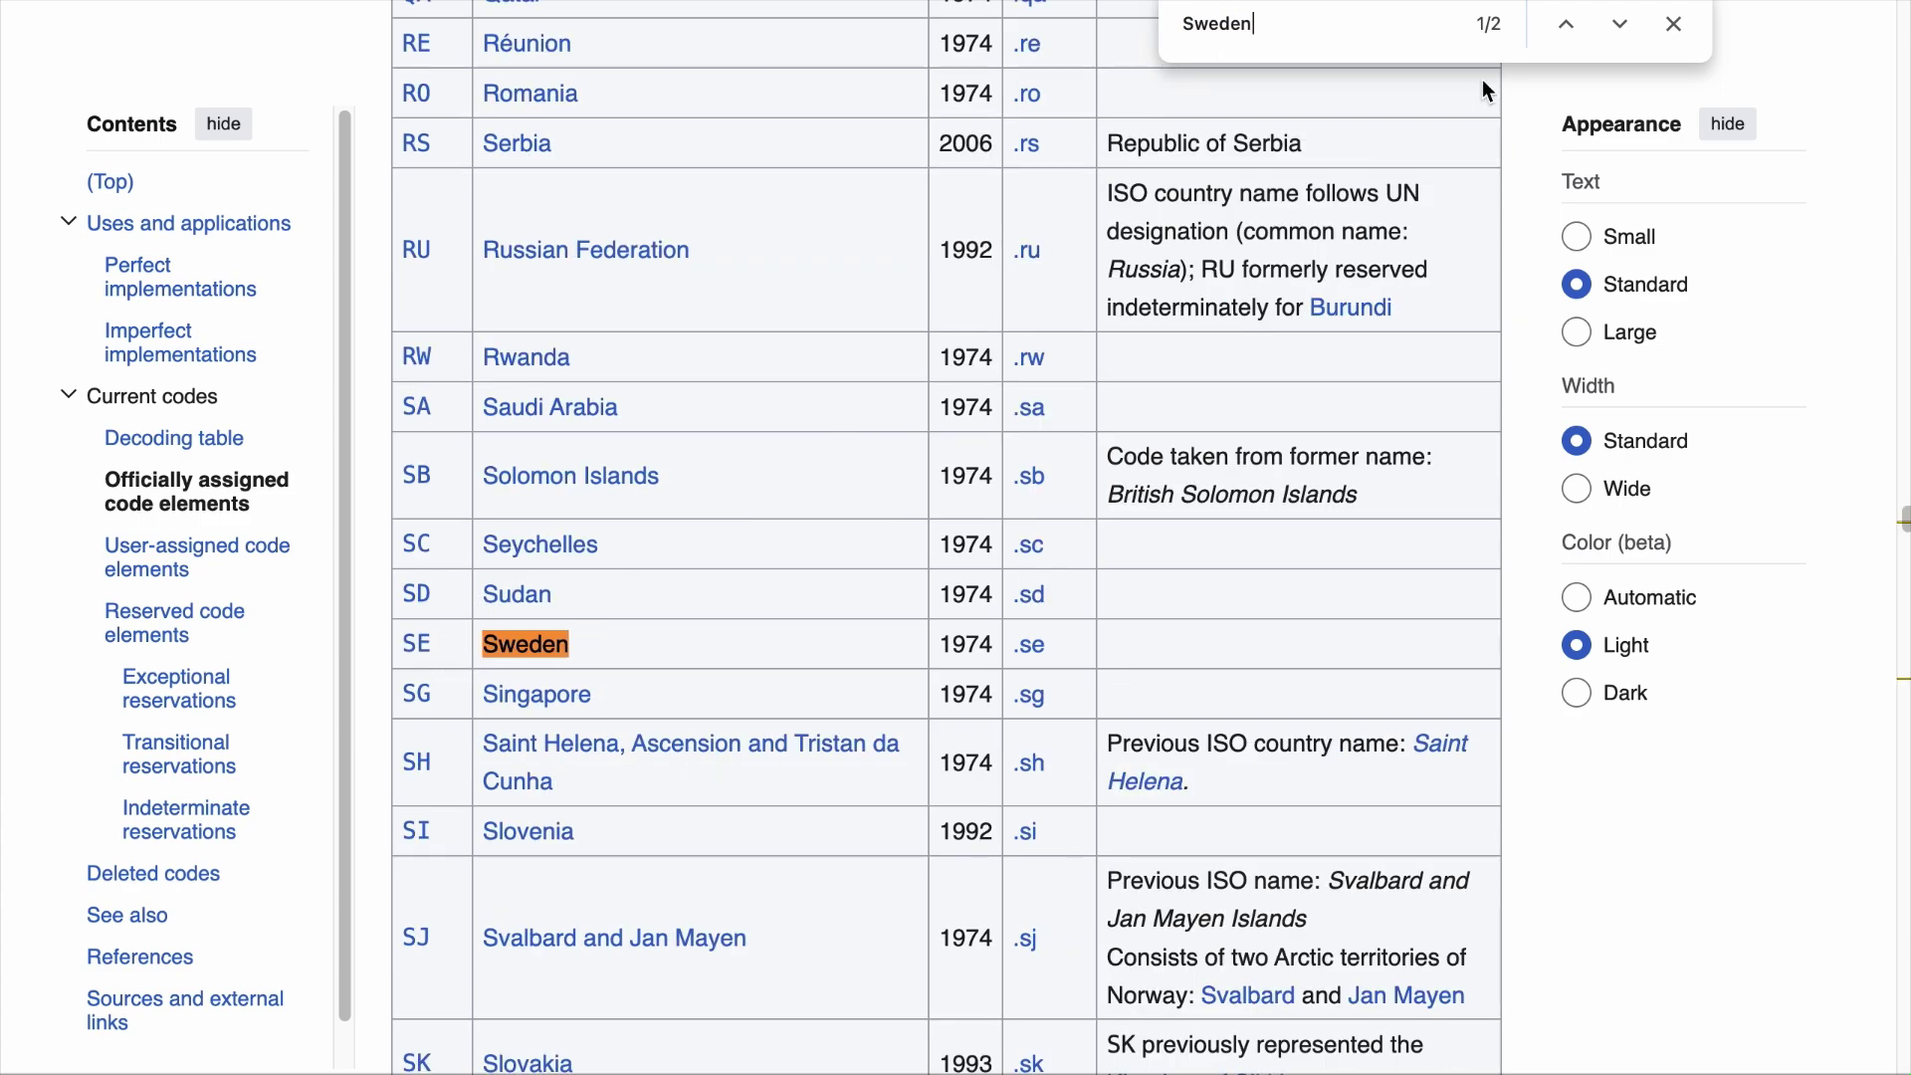
{"action": "key", "text": "ctrl+Tab"}
Step: Set the Person schema's country to SE and gender to Male
{"action": "left_click", "coordinate": [964, 669]}
{"action": "type", "text": "SE"}
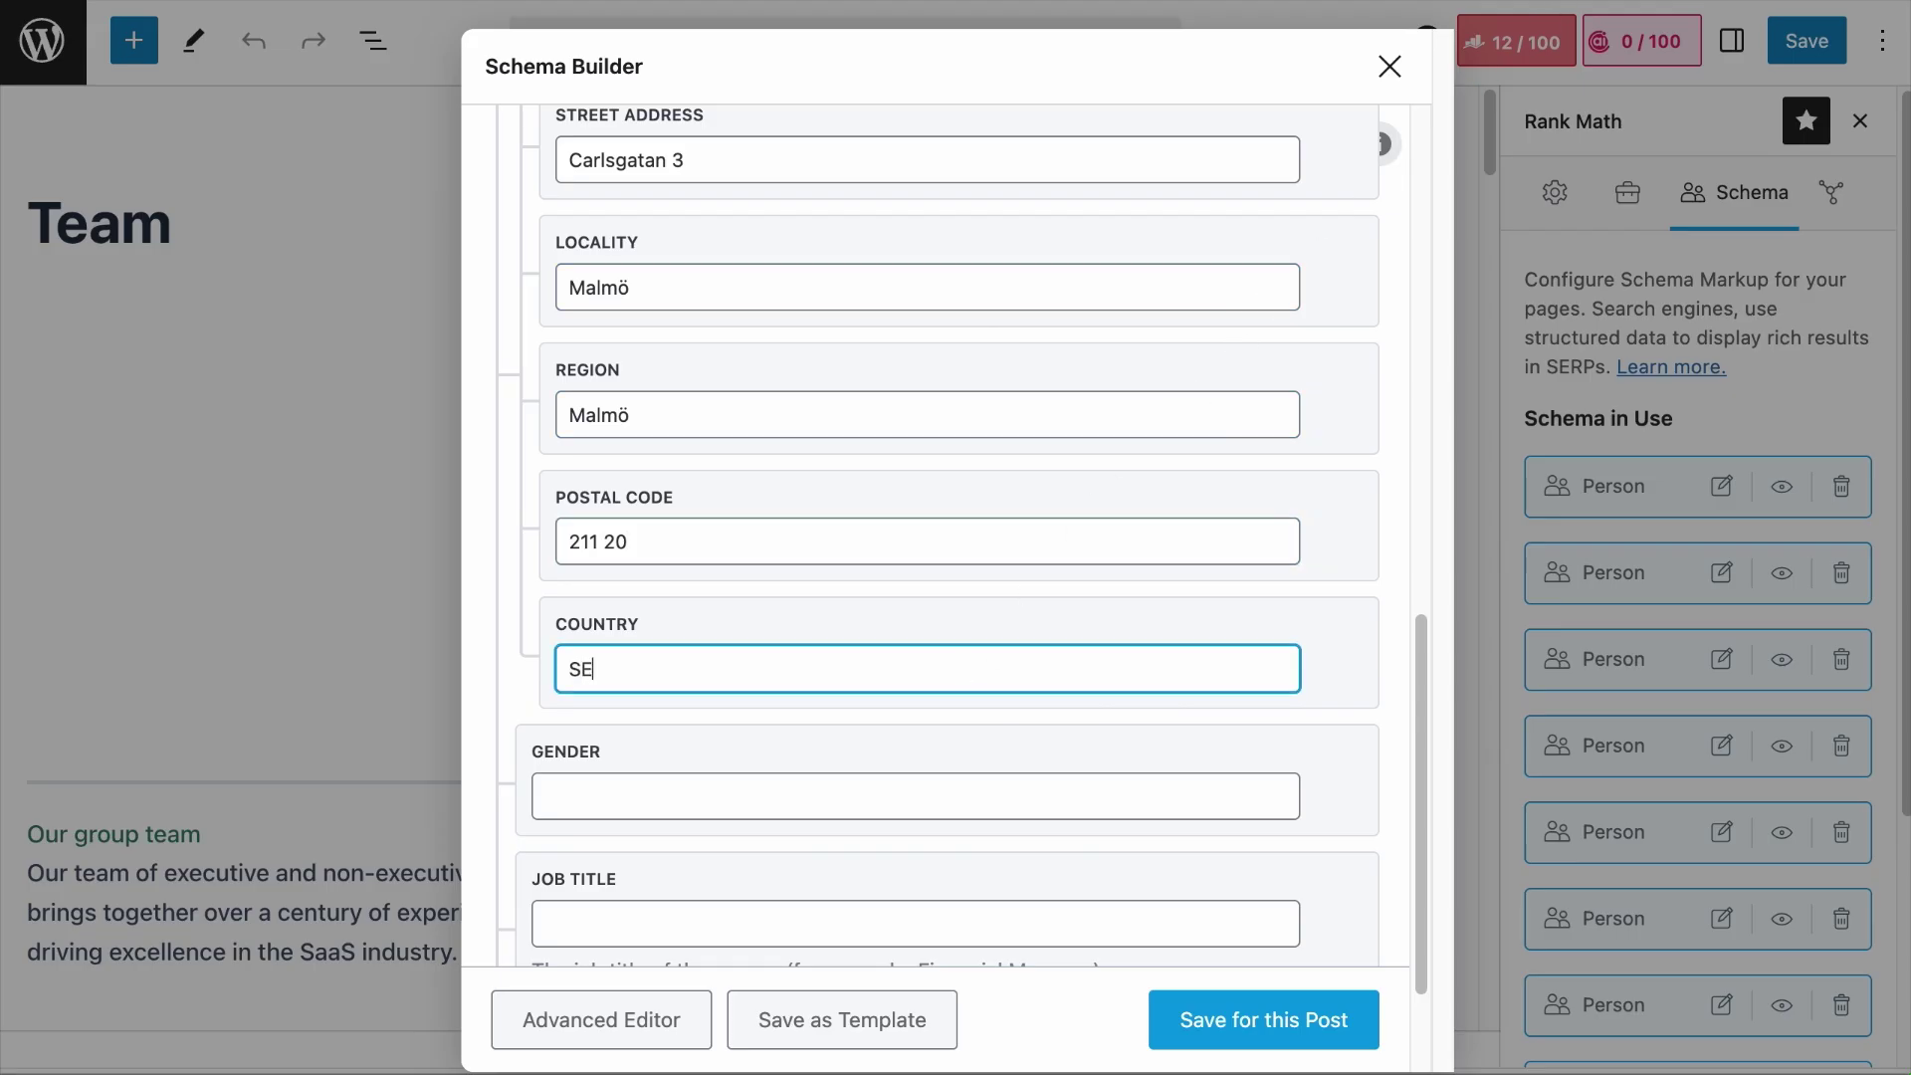
{"action": "scroll", "coordinate": [986, 816], "scroll_direction": "down", "scroll_amount": 2}
{"action": "left_click", "coordinate": [750, 619]}
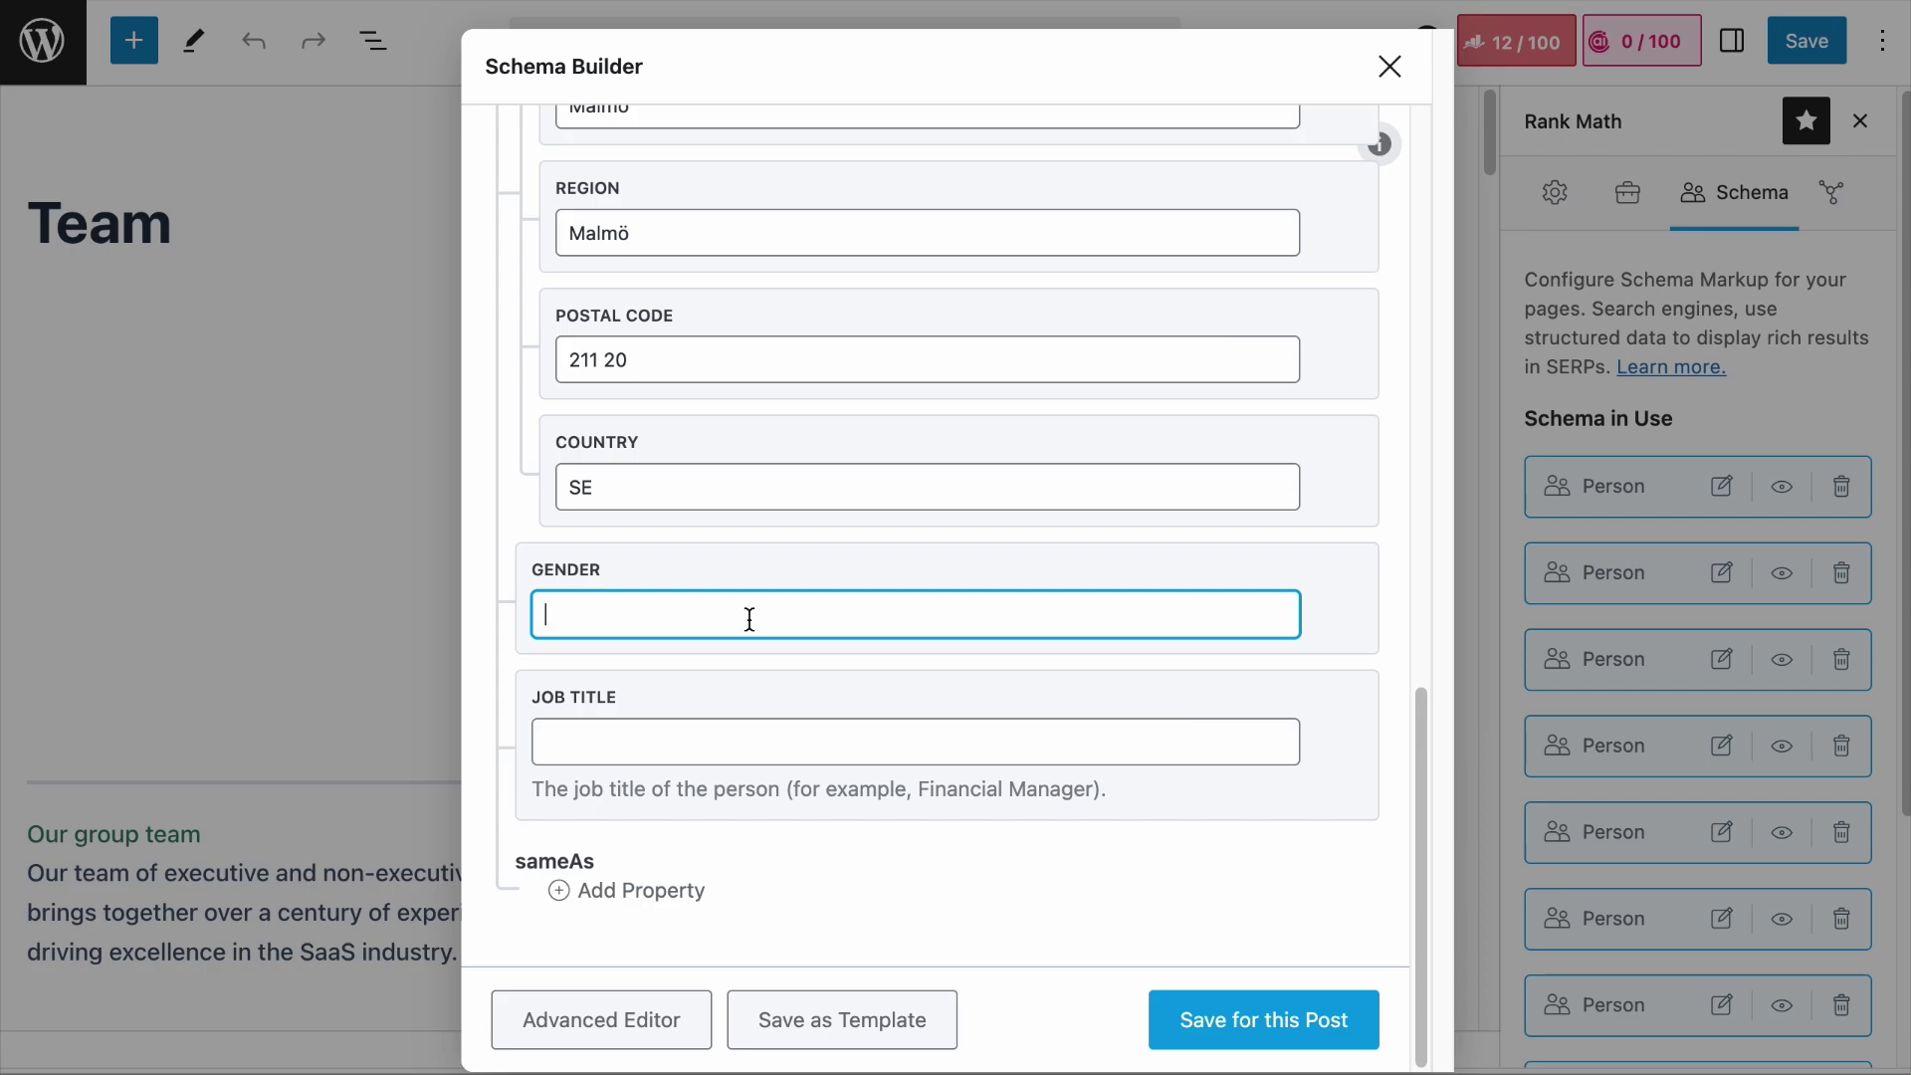
{"action": "type", "text": "Male"}
{"action": "key", "text": "BackSpace"}
{"action": "key", "text": "BackSpace"}
{"action": "key", "text": "BackSpace"}
{"action": "key", "text": "BackSpace"}
{"action": "type", "text": "Non-binary"}
{"action": "key", "text": "BackSpace"}
{"action": "key", "text": "BackSpace"}
{"action": "key", "text": "BackSpace"}
{"action": "key", "text": "BackSpace"}
{"action": "key", "text": "BackSpace"}
{"action": "key", "text": "BackSpace"}
{"action": "key", "text": "BackSpace"}
{"action": "key", "text": "BackSpace"}
{"action": "key", "text": "BackSpace"}
{"action": "key", "text": "BackSpace"}
{"action": "type", "text": "Male"}
Step: Enter 'Chief Executive Officer' as the job title and review the filled fields
{"action": "left_click", "coordinate": [792, 746]}
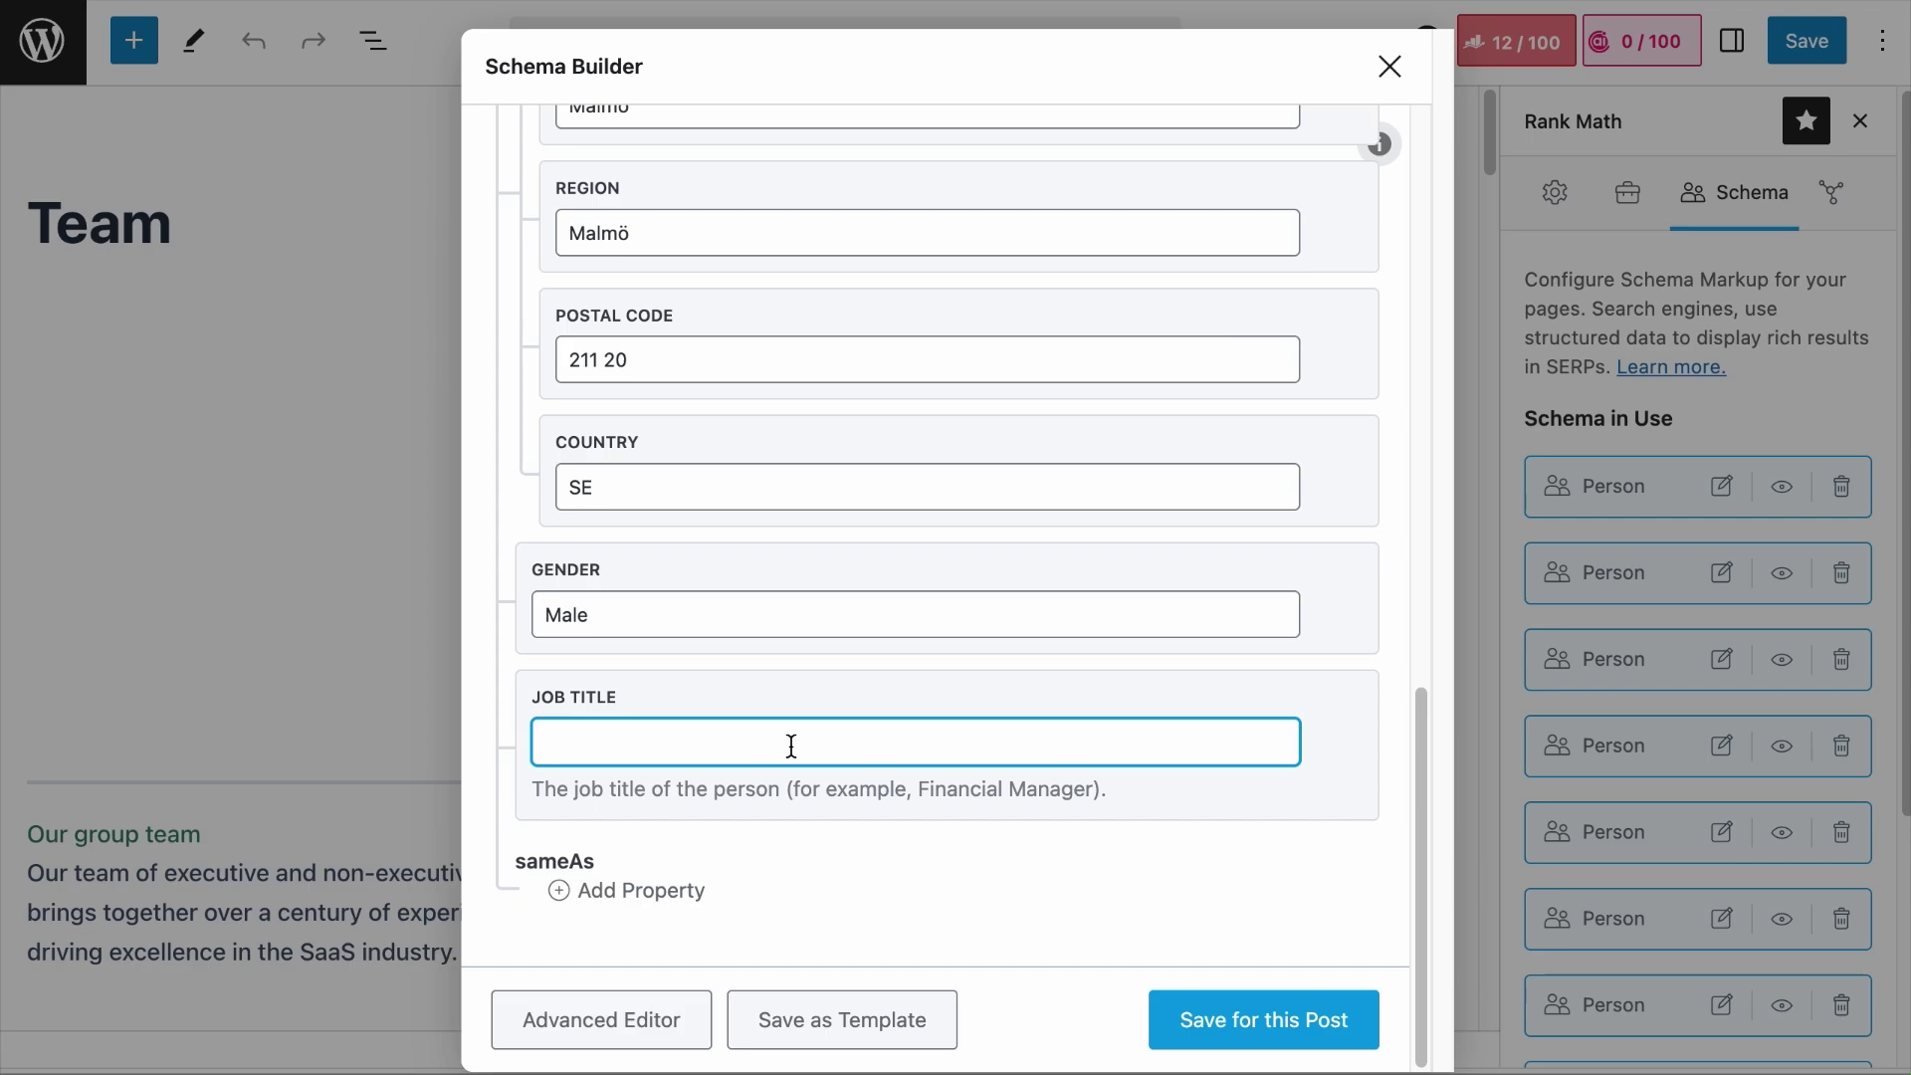
{"action": "type", "text": "Chief Executive Officer"}
{"action": "scroll", "coordinate": [935, 537], "scroll_direction": "up", "scroll_amount": 3}
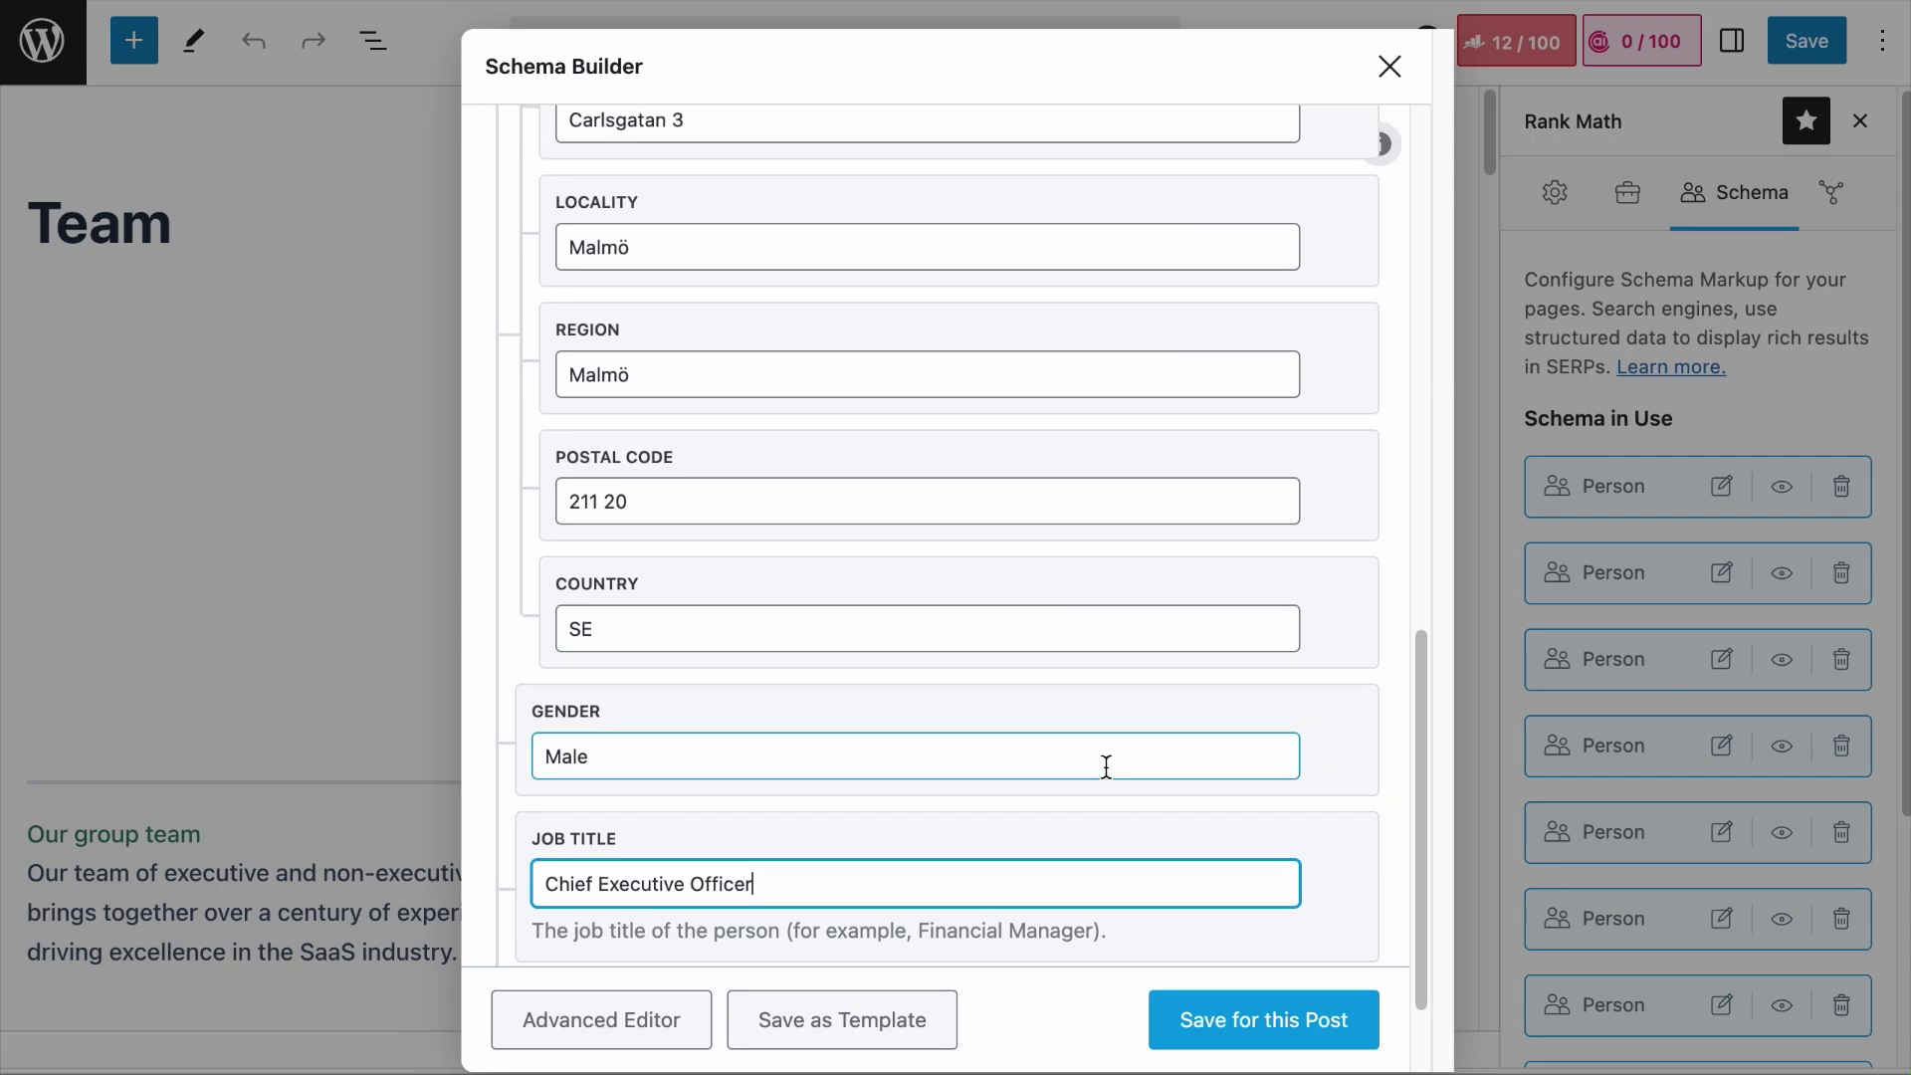
{"action": "scroll", "coordinate": [1106, 767], "scroll_direction": "up", "scroll_amount": 5}
{"action": "scroll", "coordinate": [1105, 767], "scroll_direction": "up", "scroll_amount": 8}
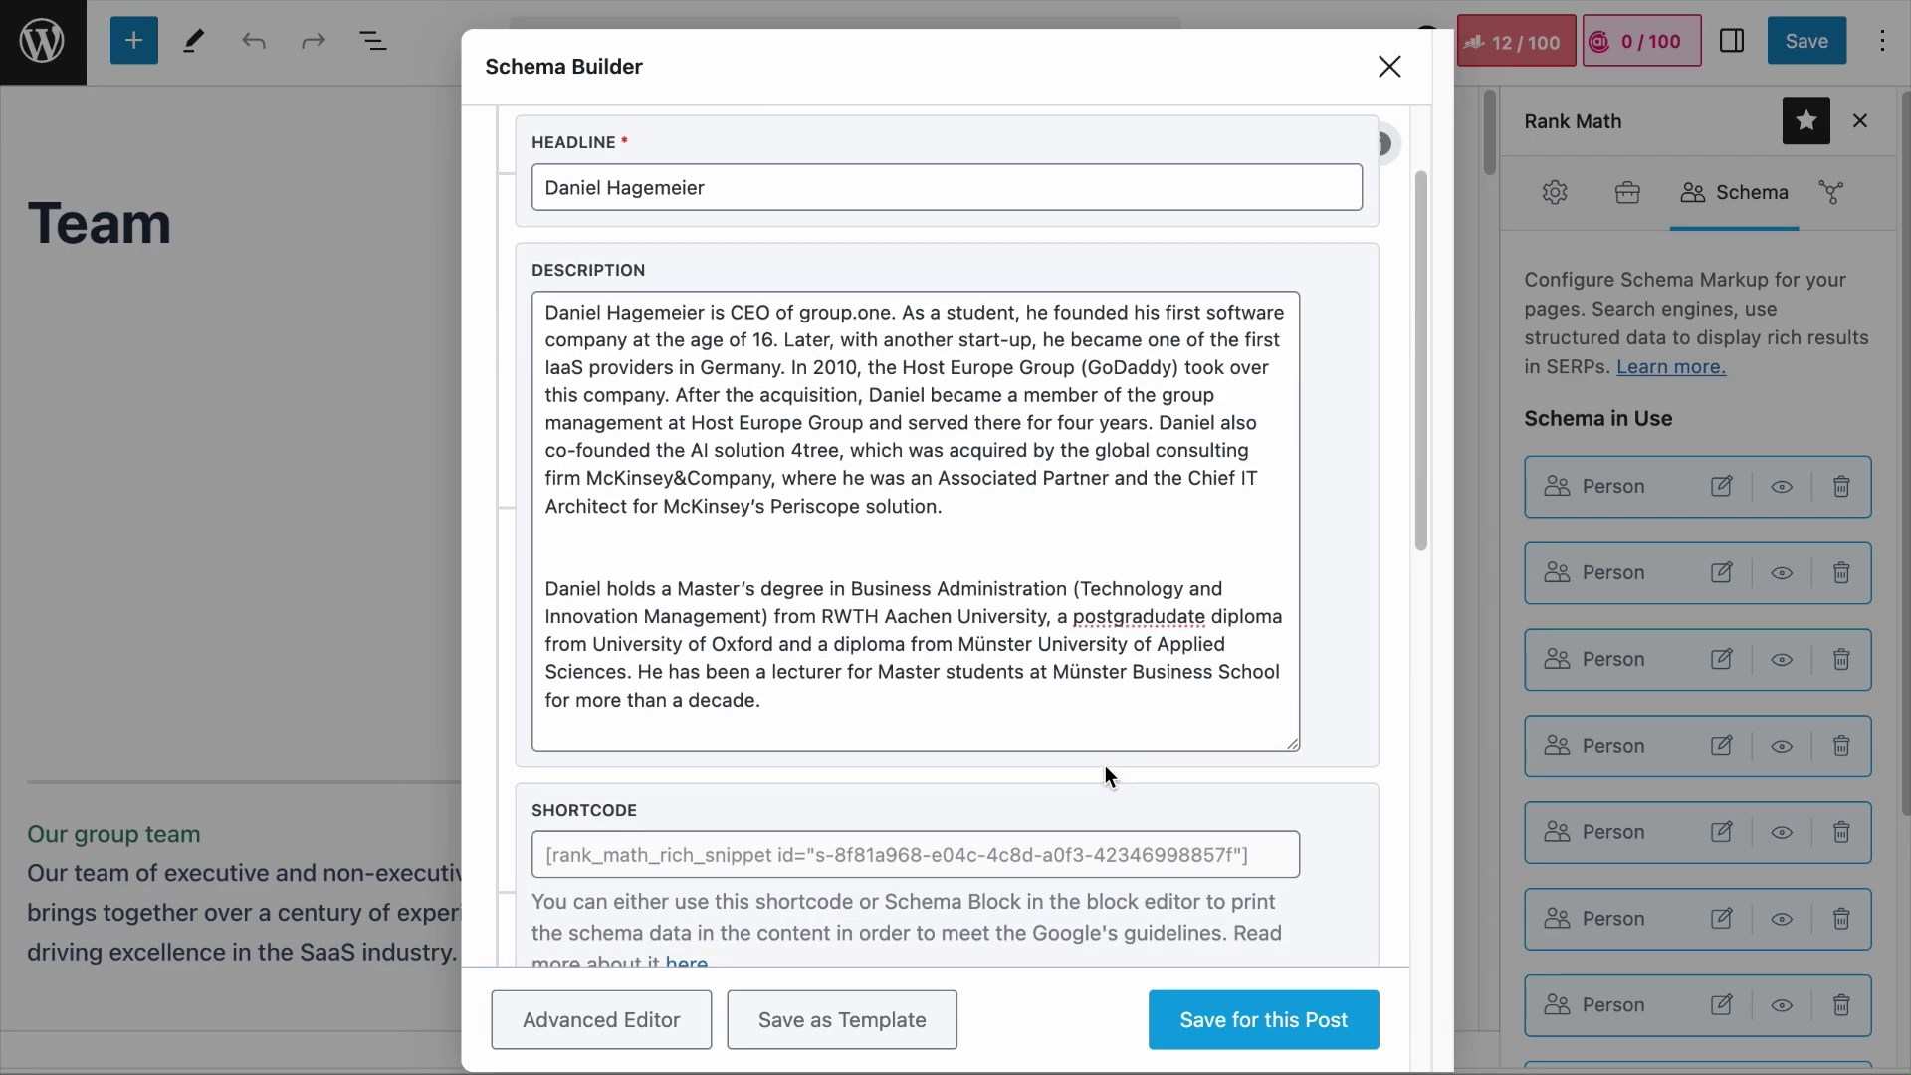
{"action": "scroll", "coordinate": [1105, 767], "scroll_direction": "down", "scroll_amount": 12}
{"action": "scroll", "coordinate": [1105, 766], "scroll_direction": "down", "scroll_amount": 2}
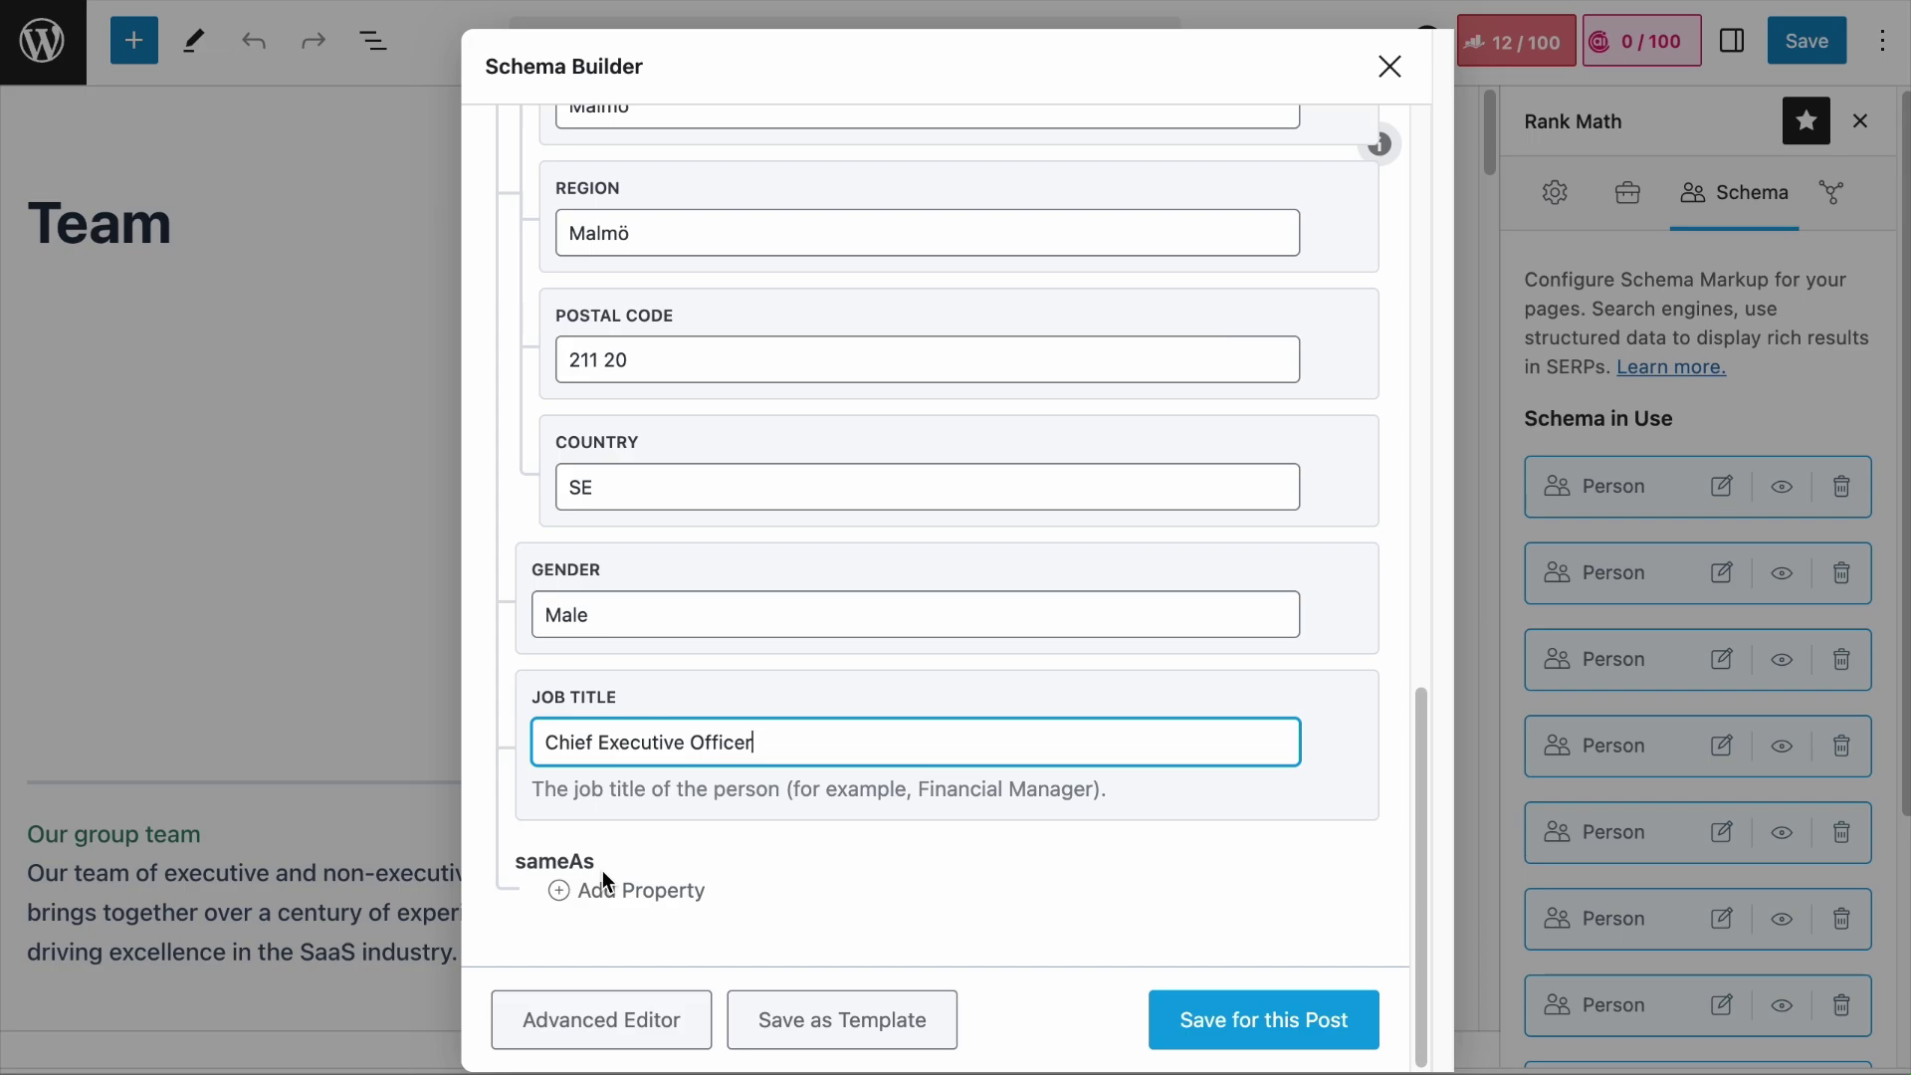
Step: Add a first sameAs entry holding the member's LinkedIn profile URL
{"action": "left_click", "coordinate": [649, 893]}
{"action": "scroll", "coordinate": [791, 816], "scroll_direction": "down", "scroll_amount": 2}
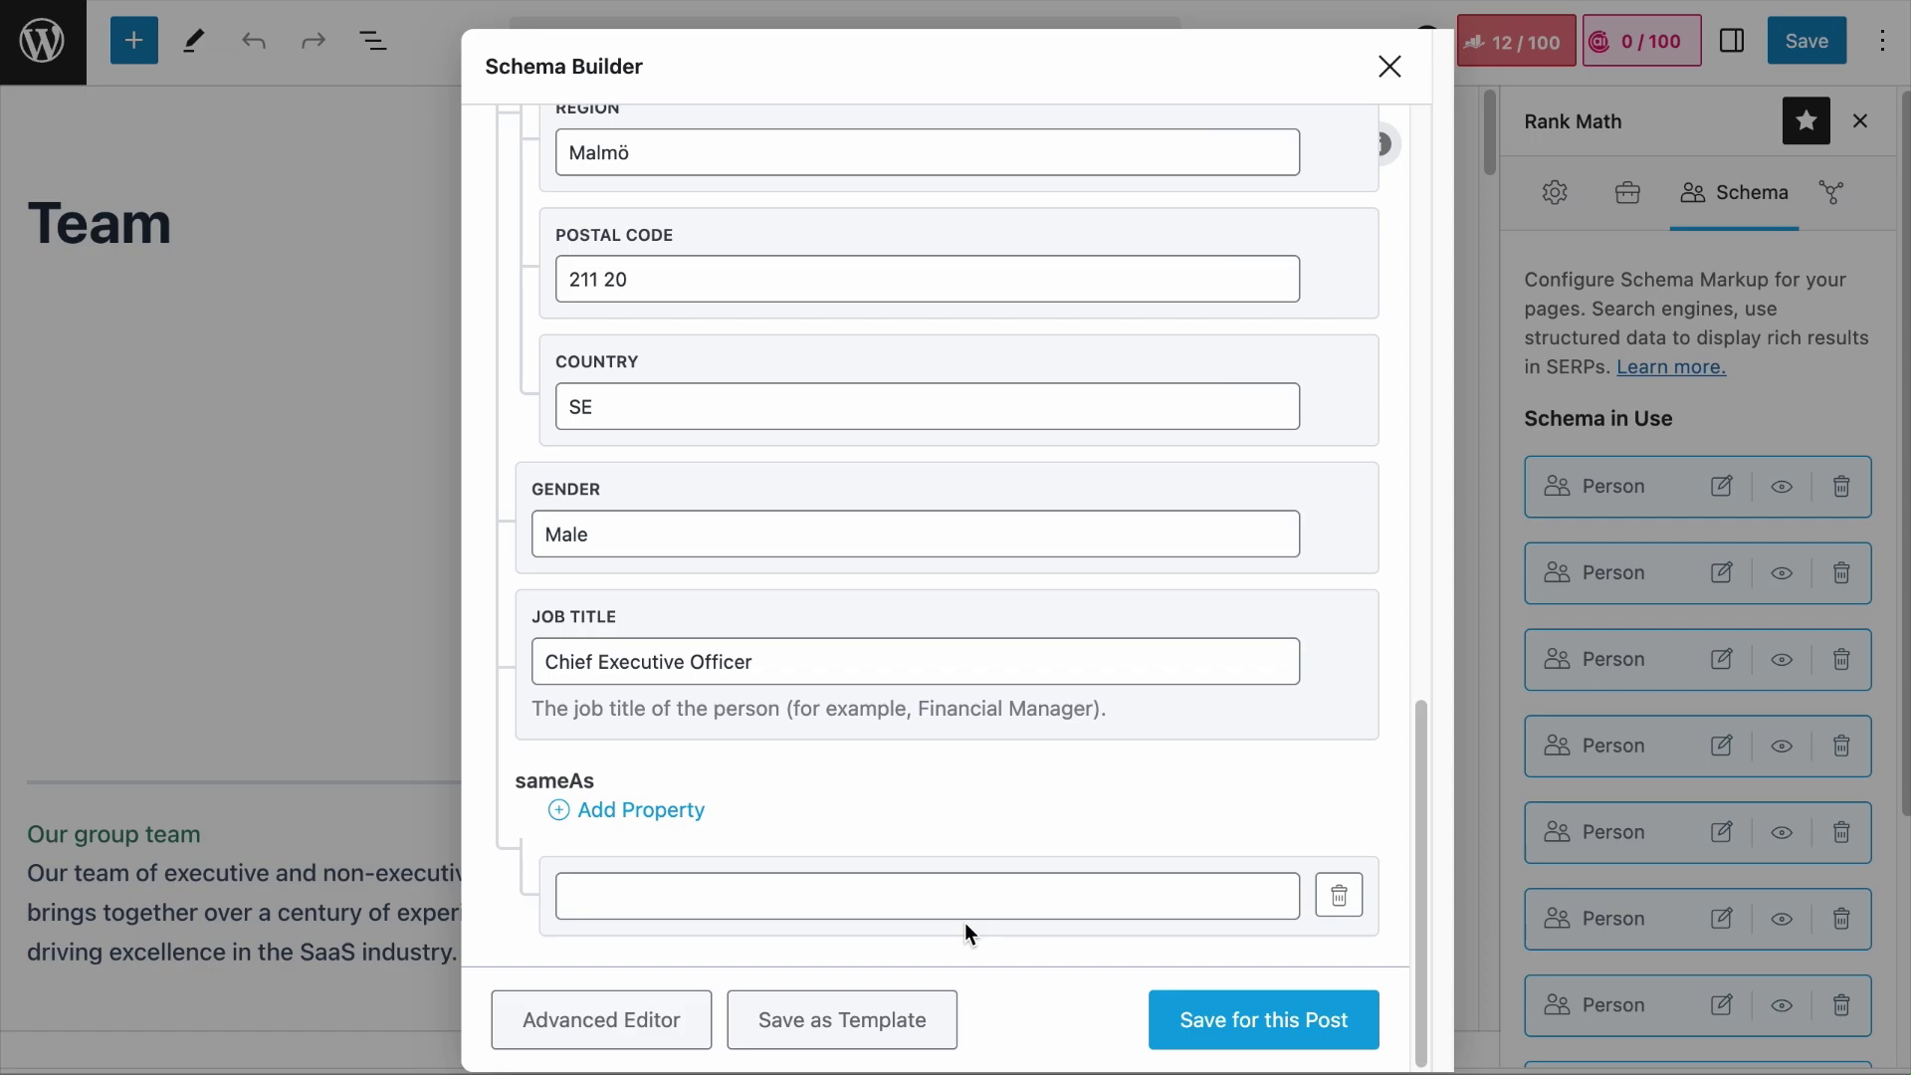
{"action": "left_click", "coordinate": [908, 903]}
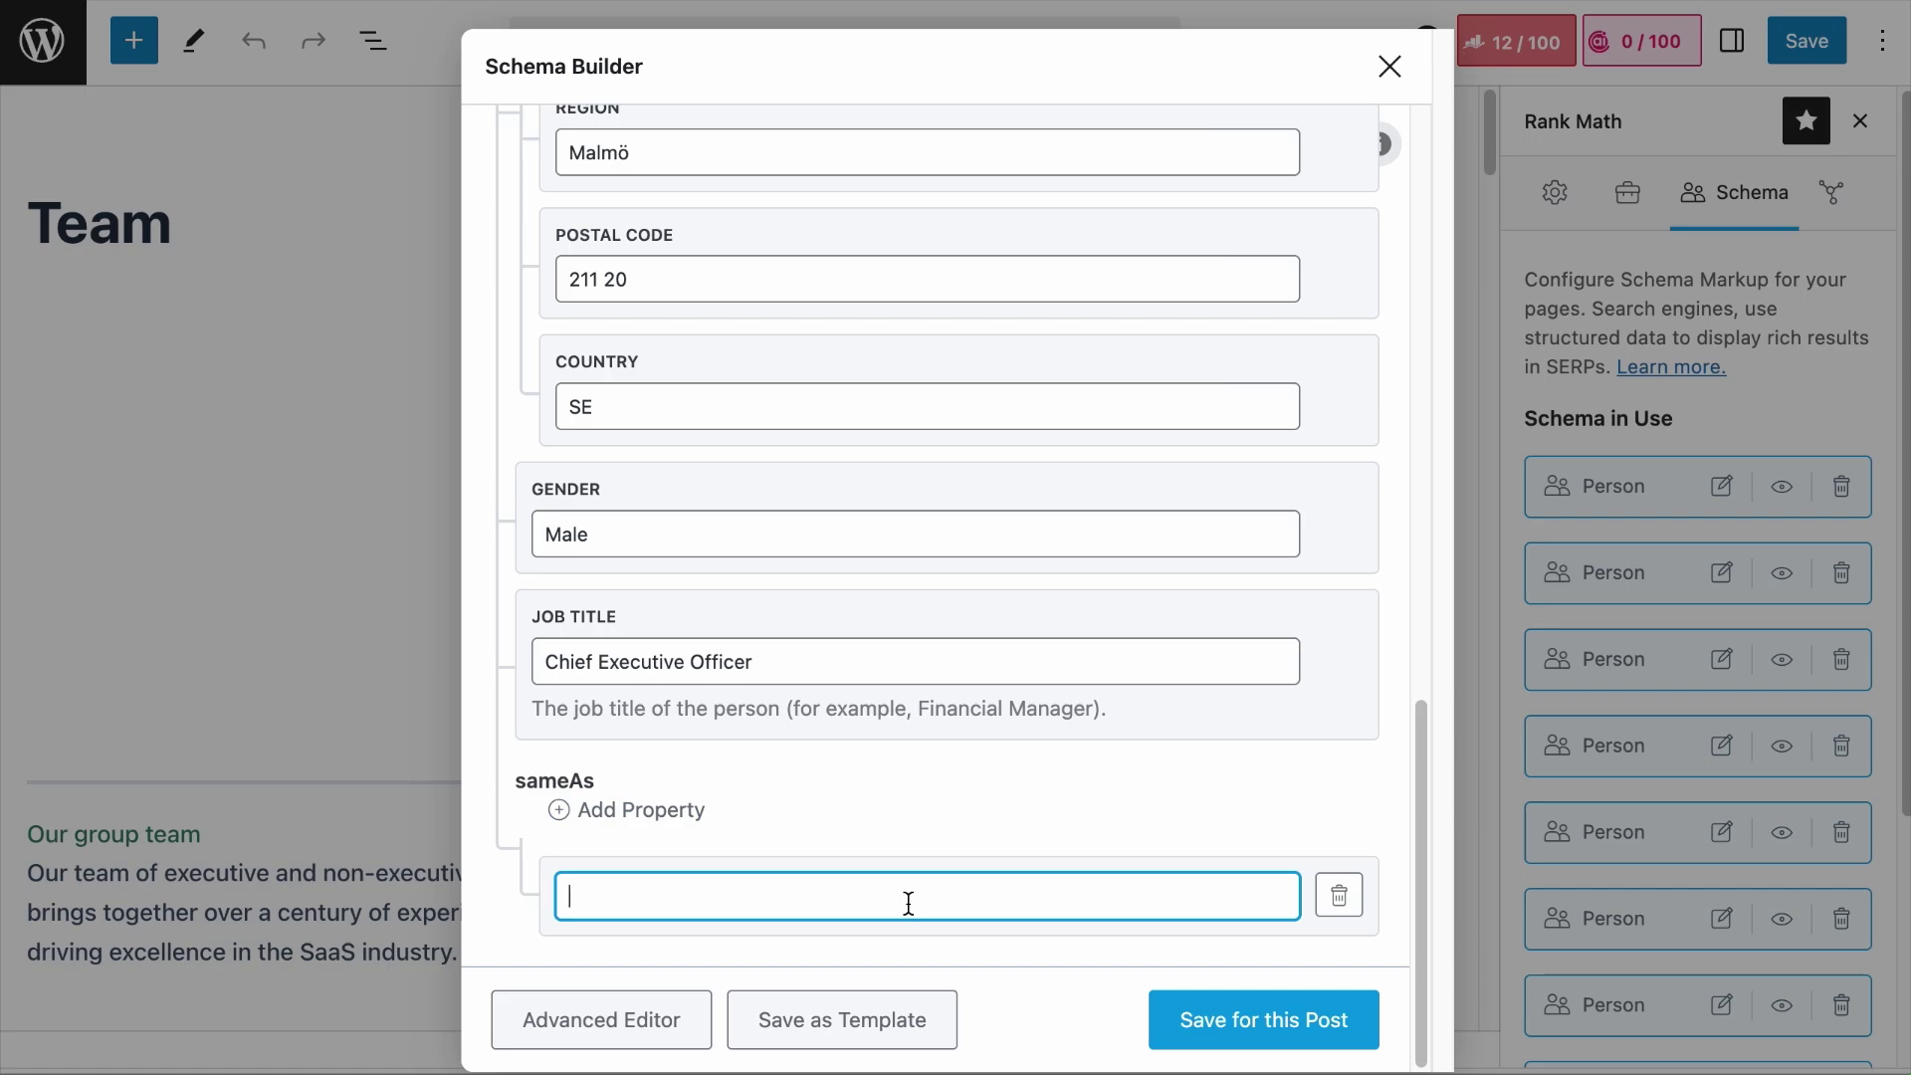
Step: Add two more sameAs entries with the member's ZoomInfo and Crunchbase profile URLs
{"action": "left_click", "coordinate": [699, 814]}
{"action": "scroll", "coordinate": [767, 857], "scroll_direction": "down", "scroll_amount": 1}
{"action": "left_click", "coordinate": [695, 734]}
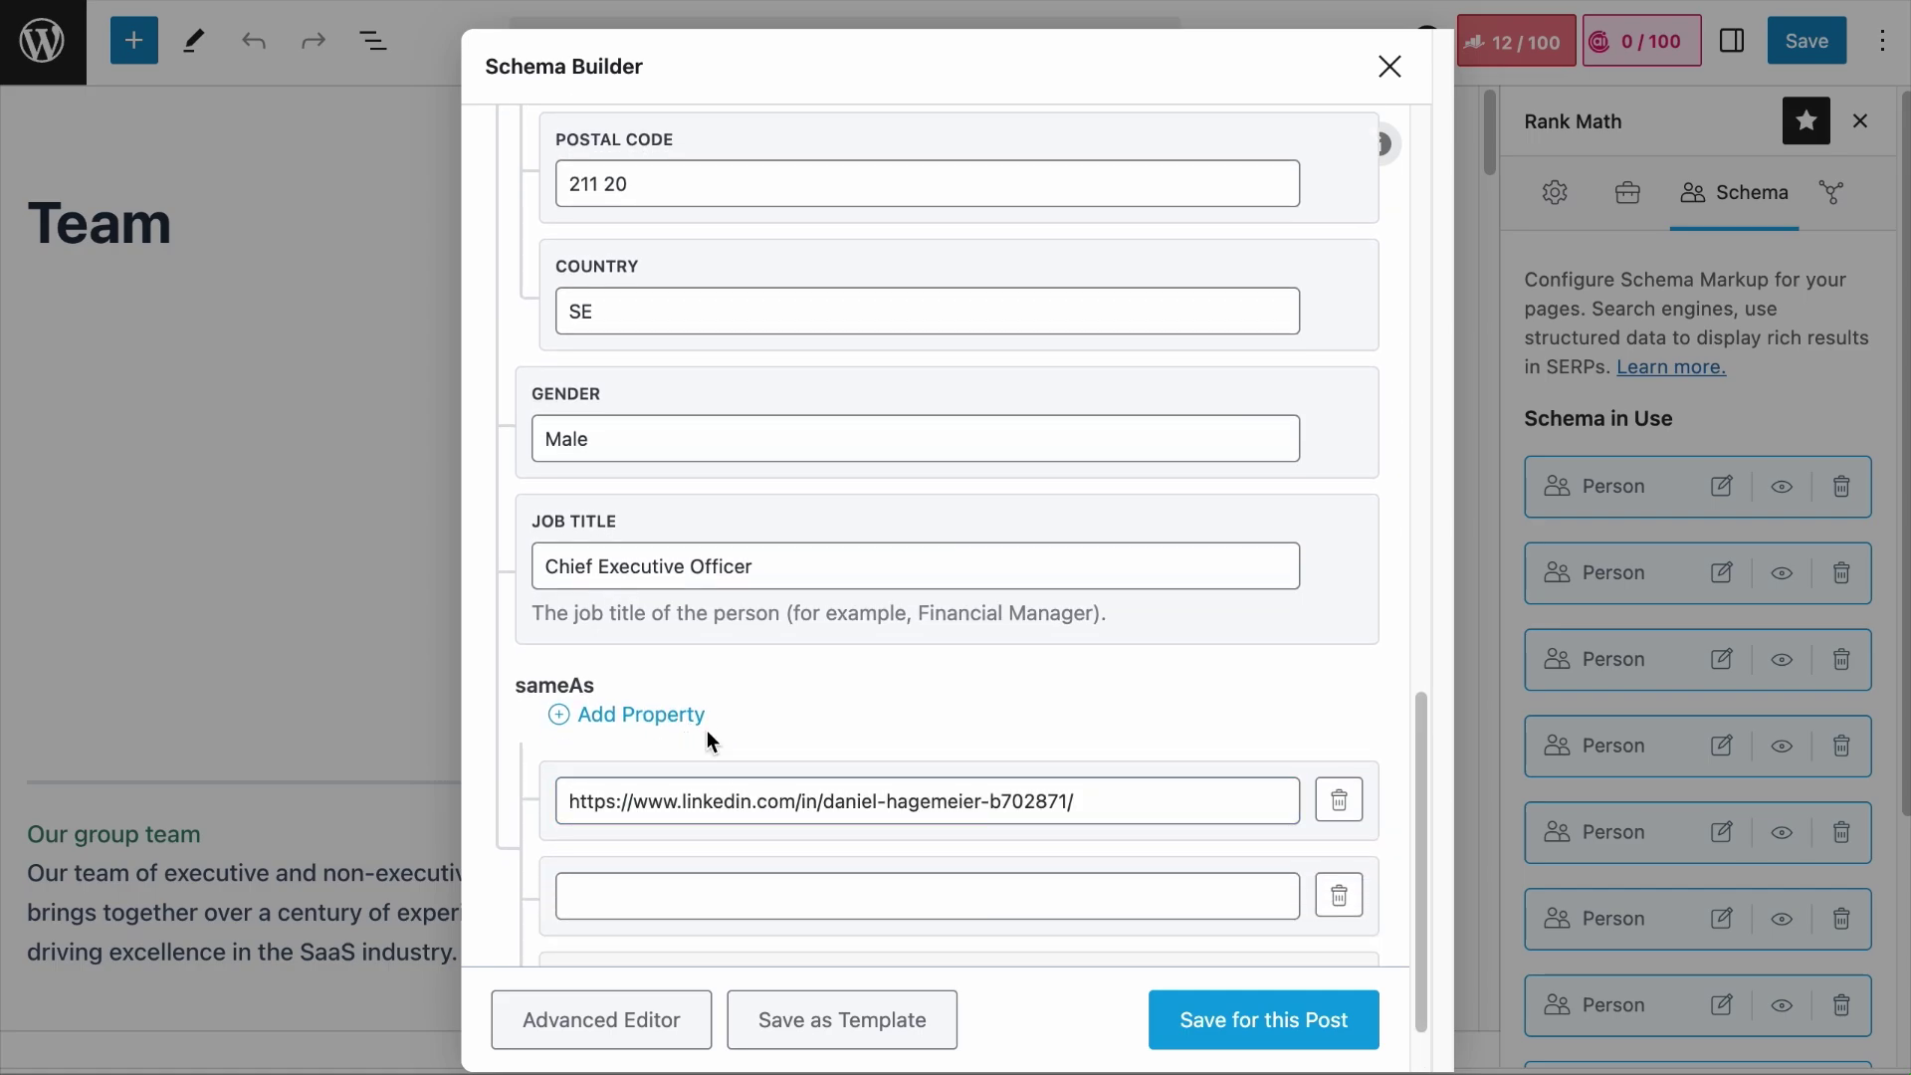
{"action": "scroll", "coordinate": [708, 734], "scroll_direction": "down", "scroll_amount": 1}
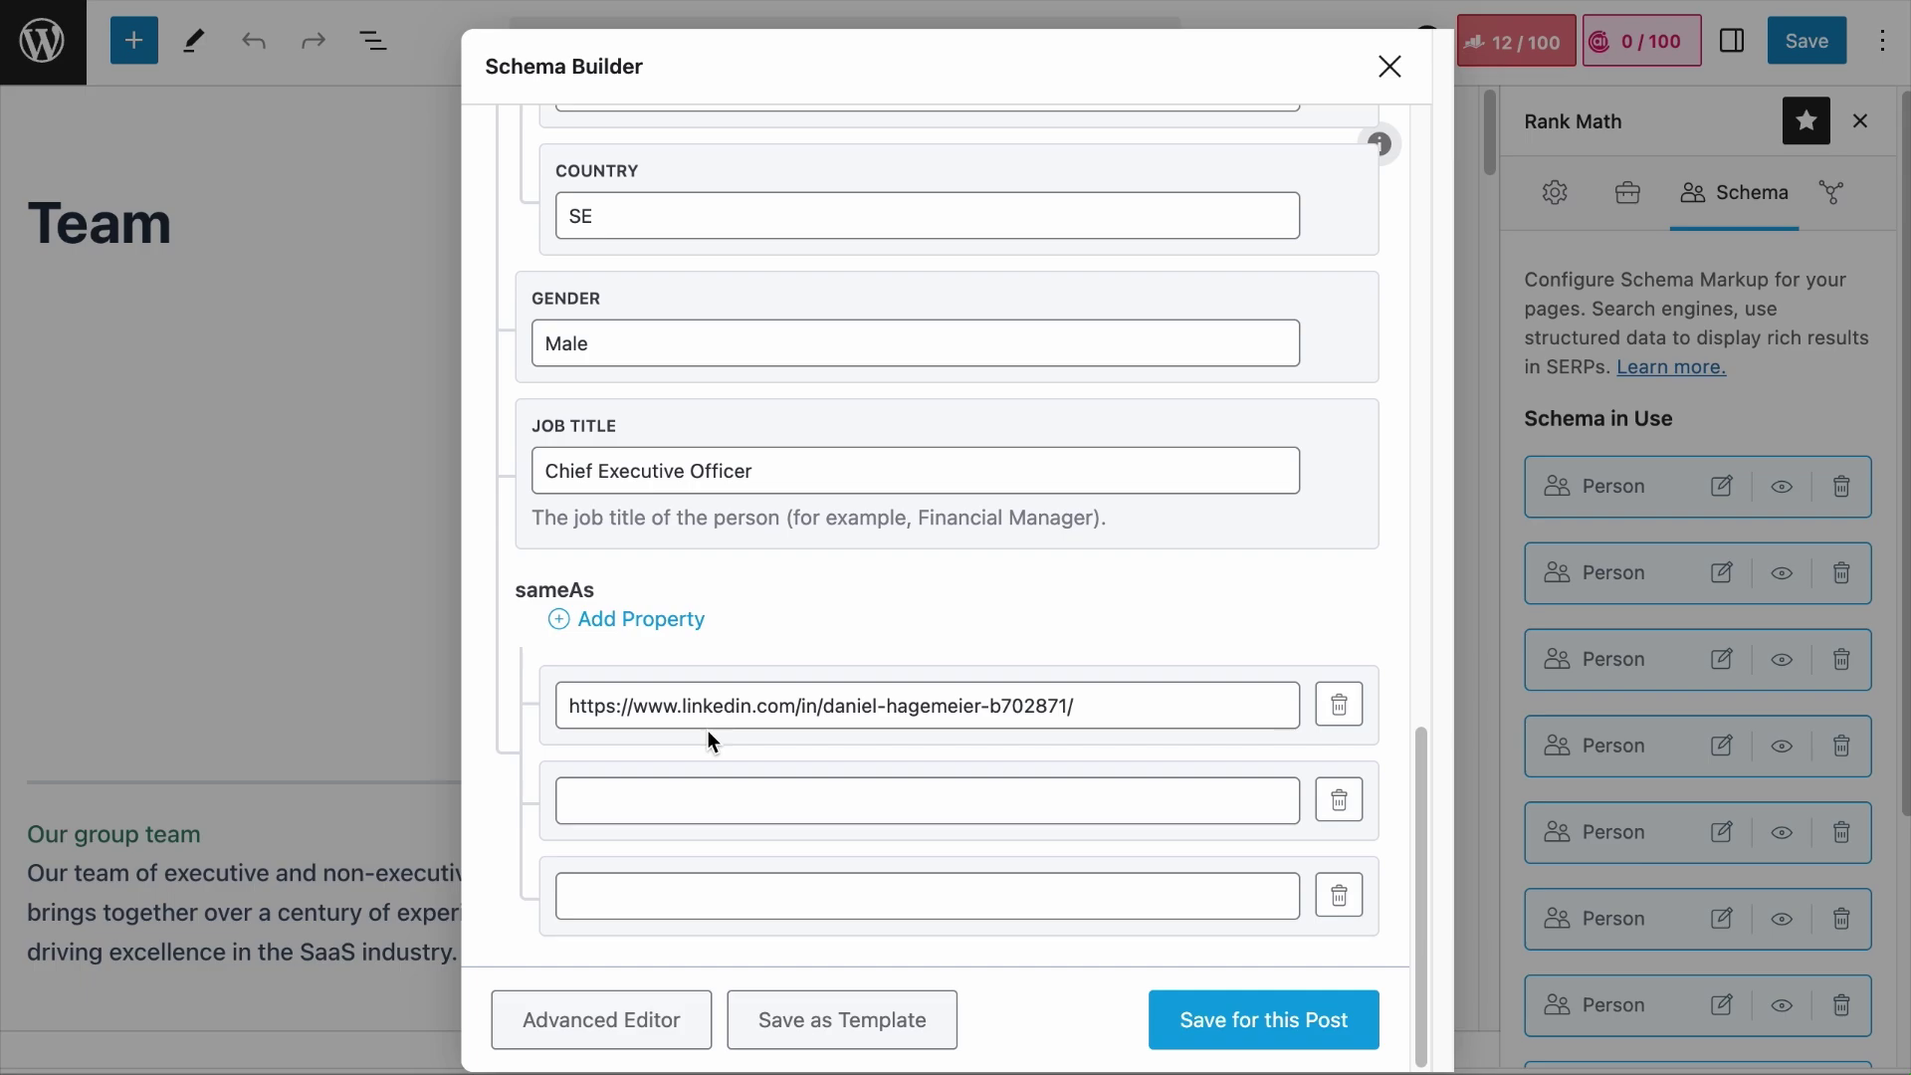
{"action": "left_click", "coordinate": [692, 799]}
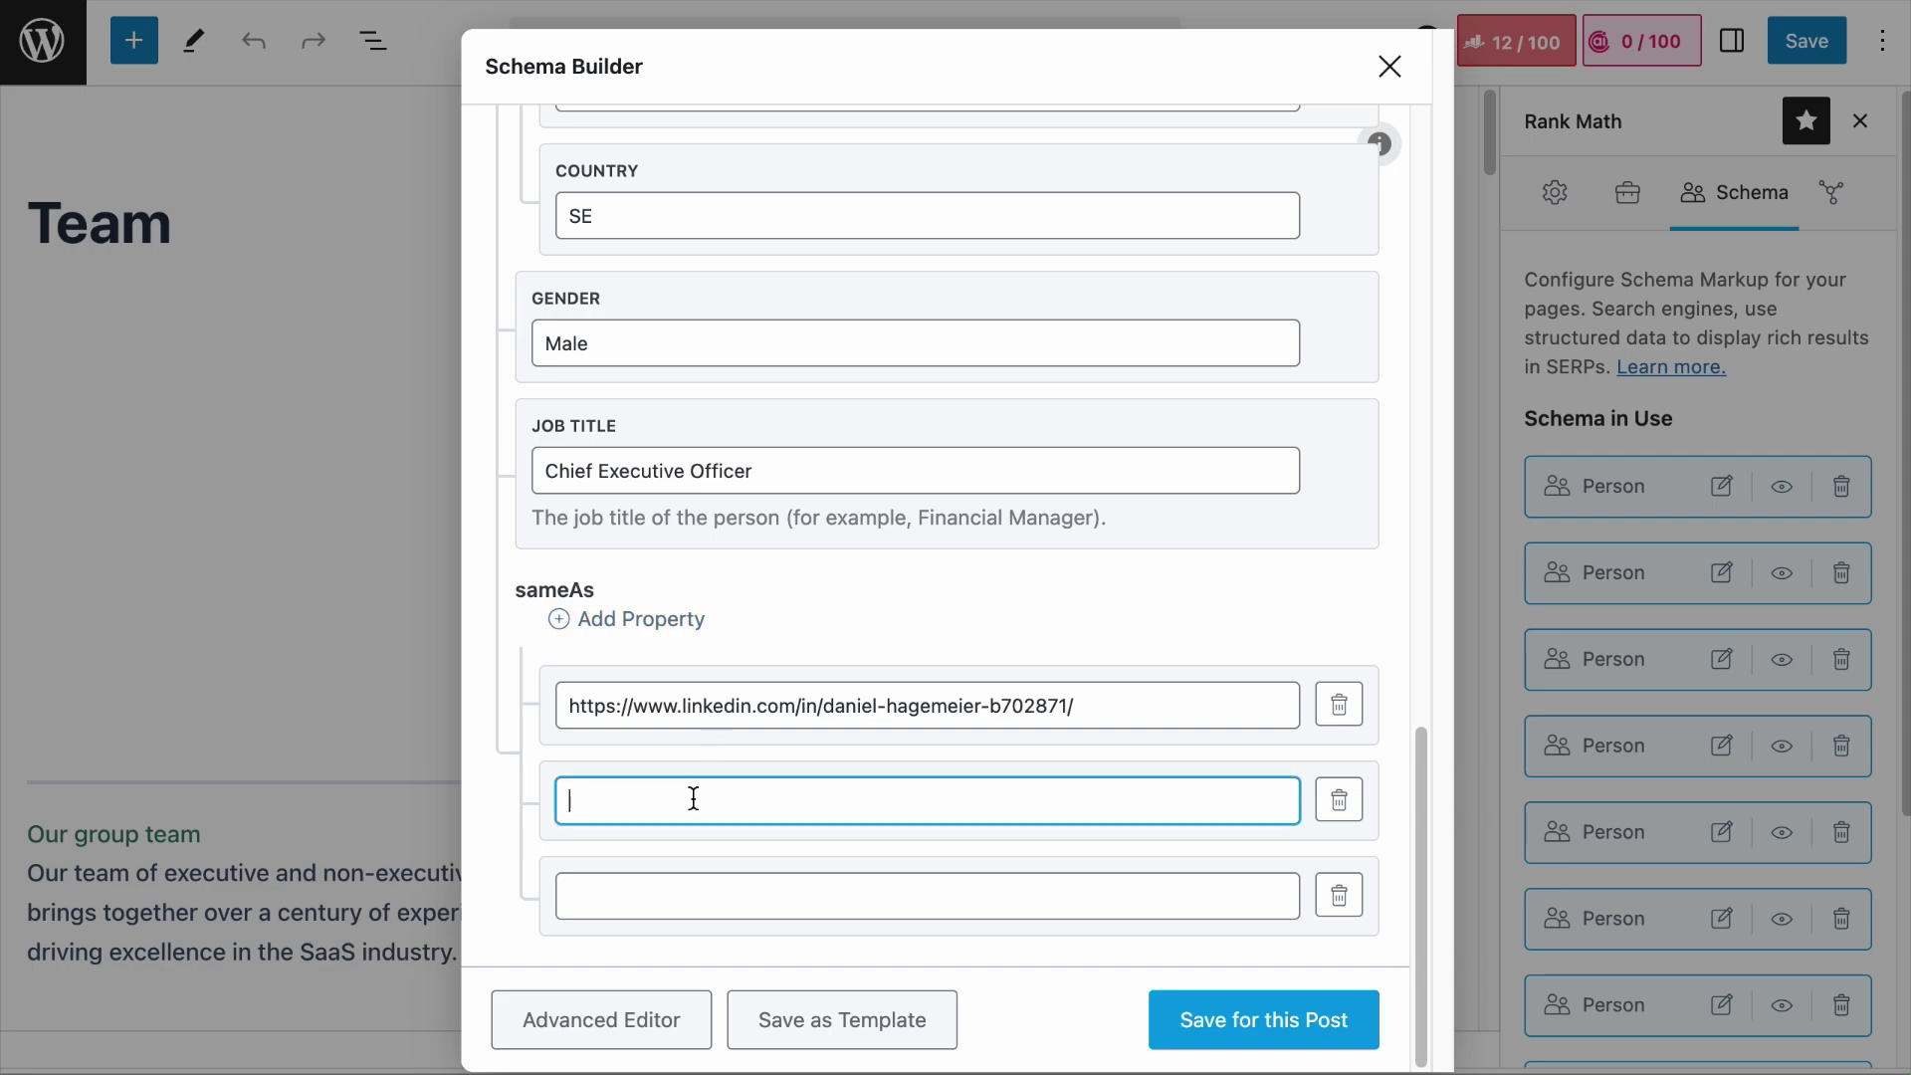
{"action": "key", "text": "ctrl+v"}
{"action": "left_click", "coordinate": [737, 896]}
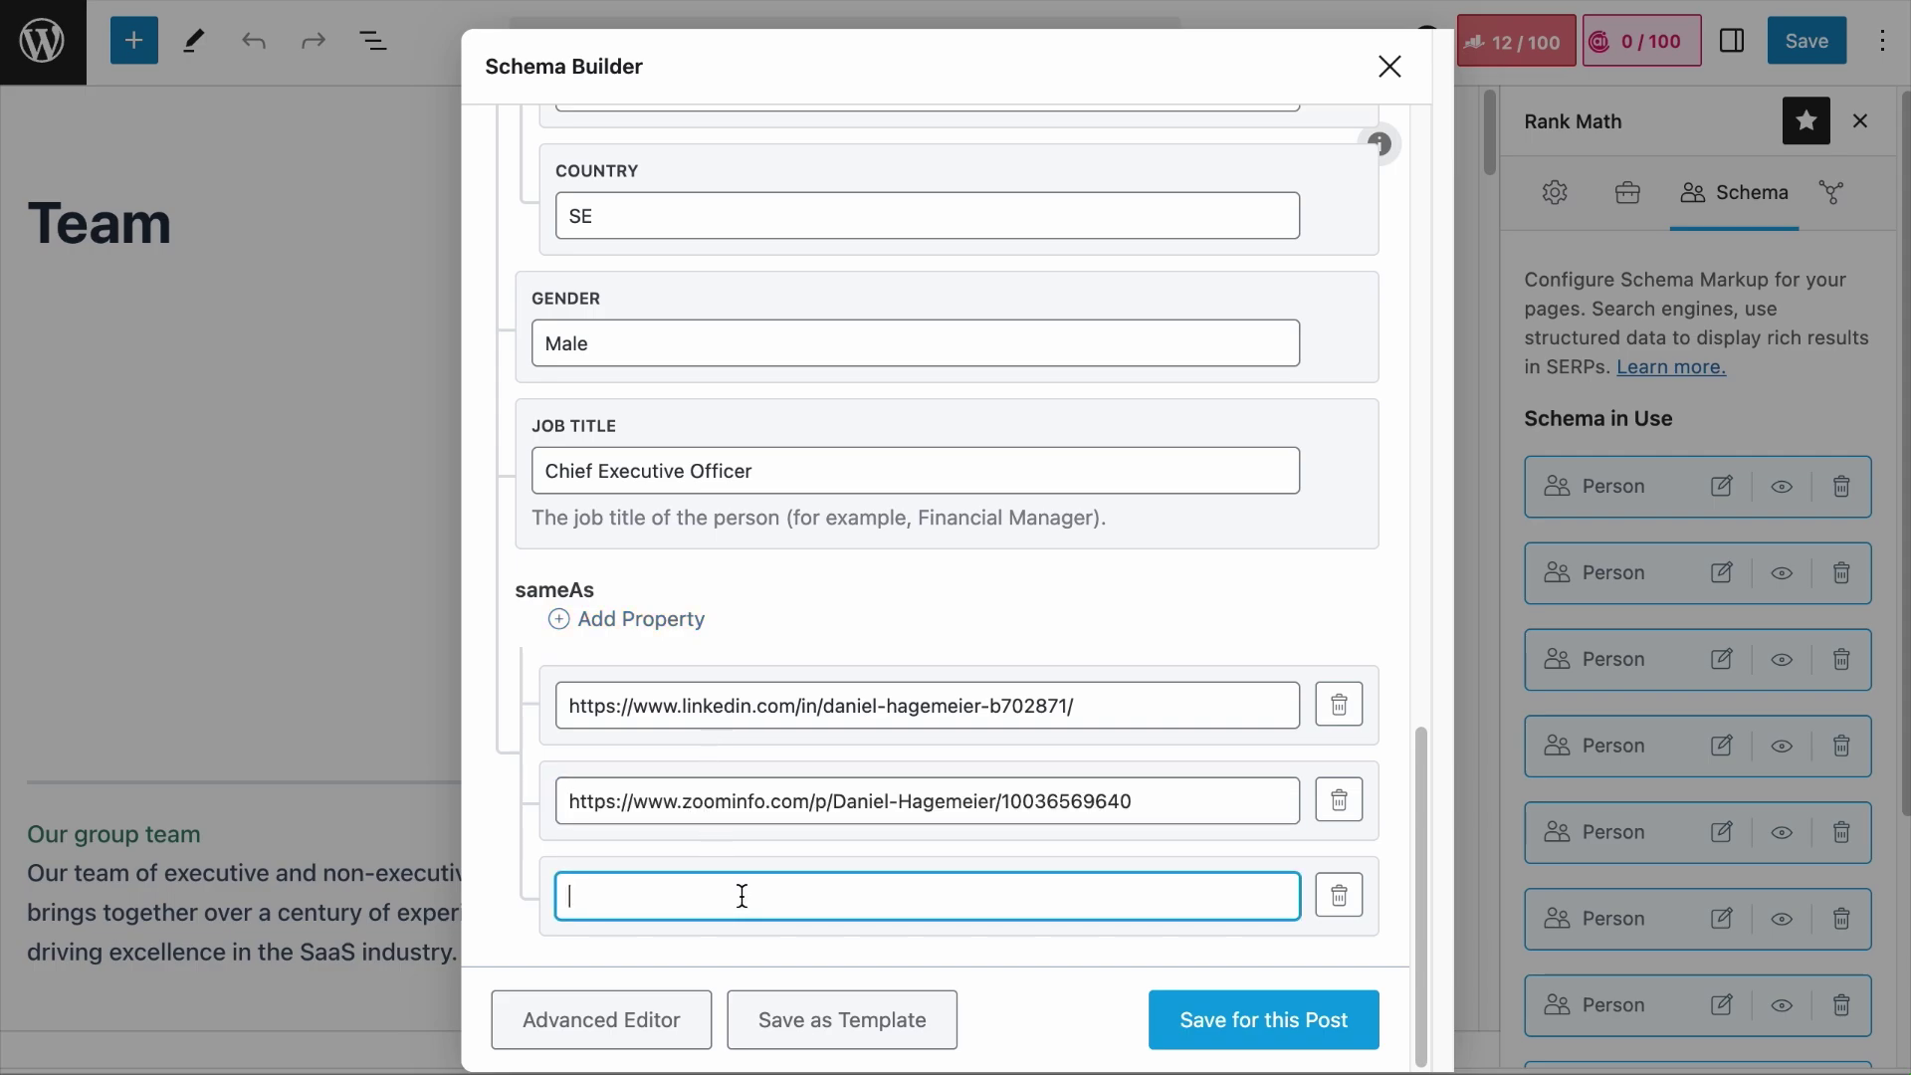
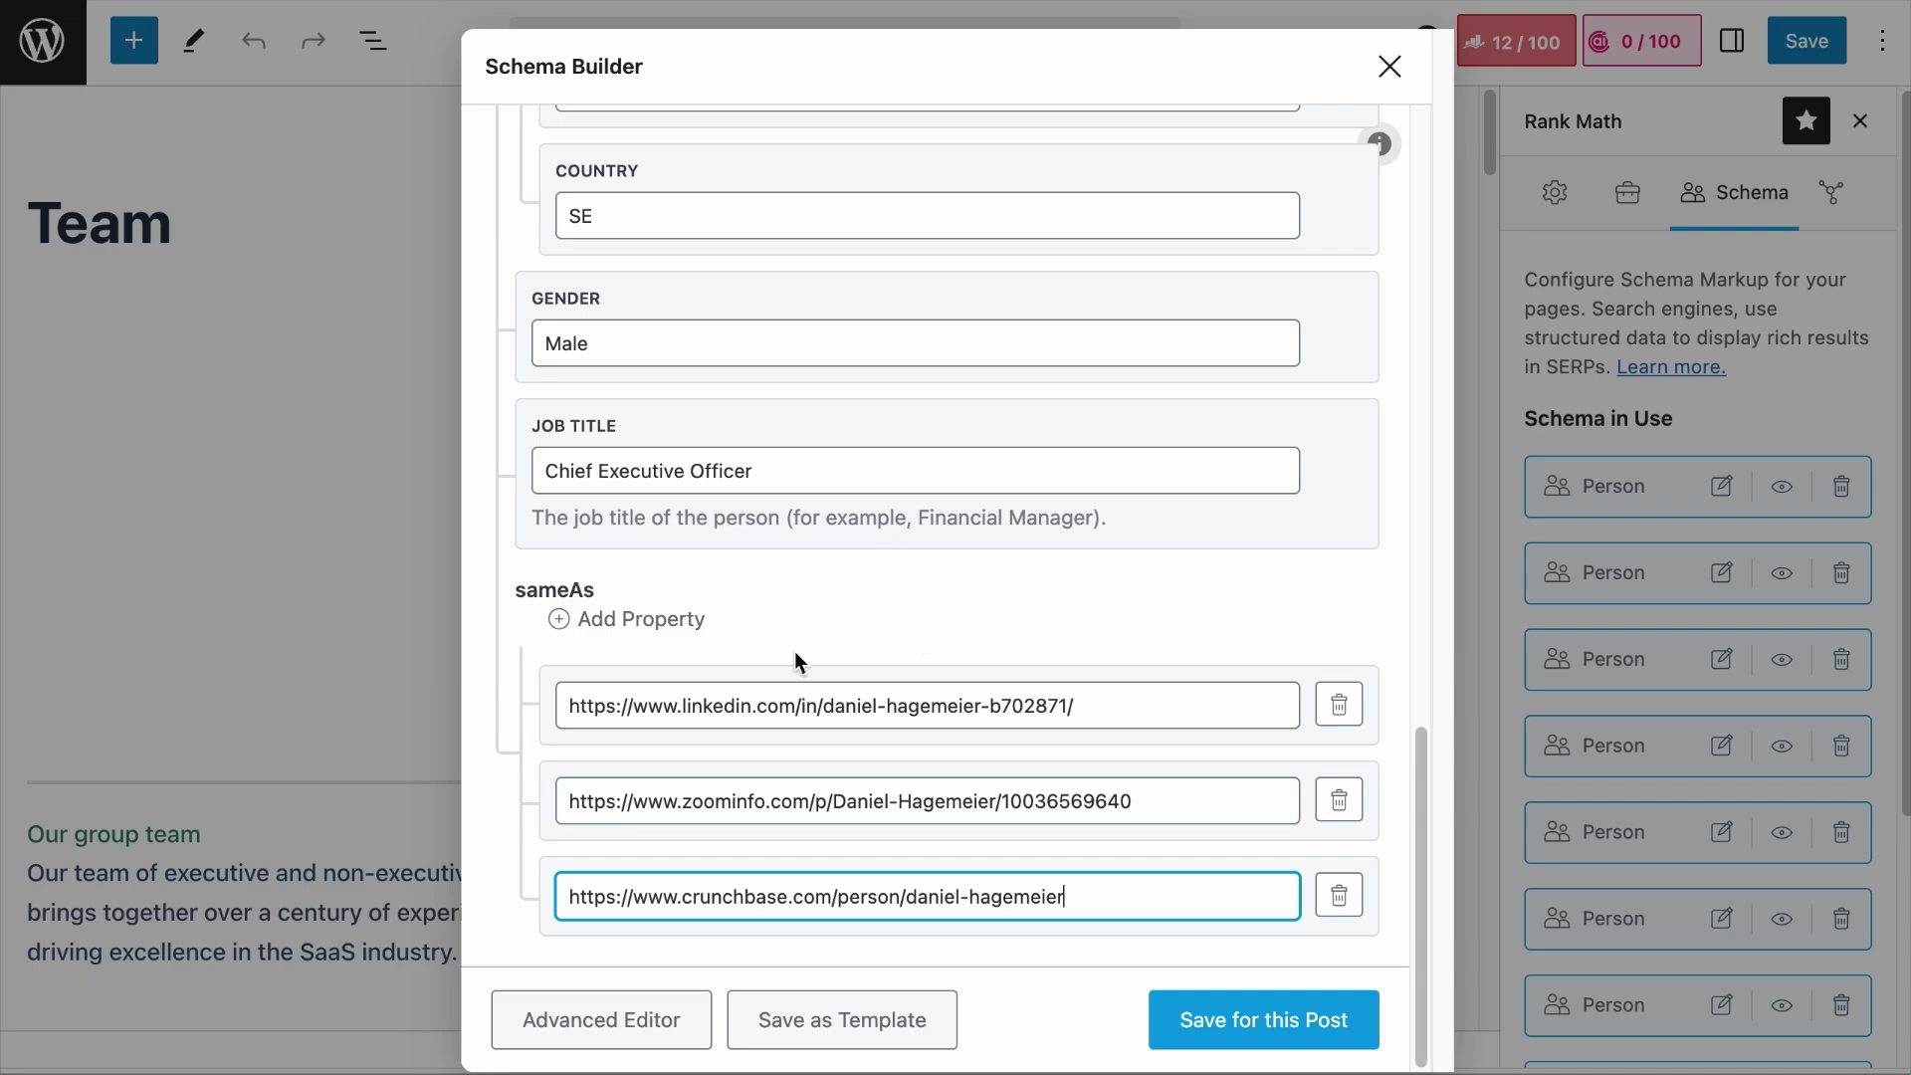
{"action": "scroll", "coordinate": [760, 630], "scroll_direction": "up", "scroll_amount": 15}
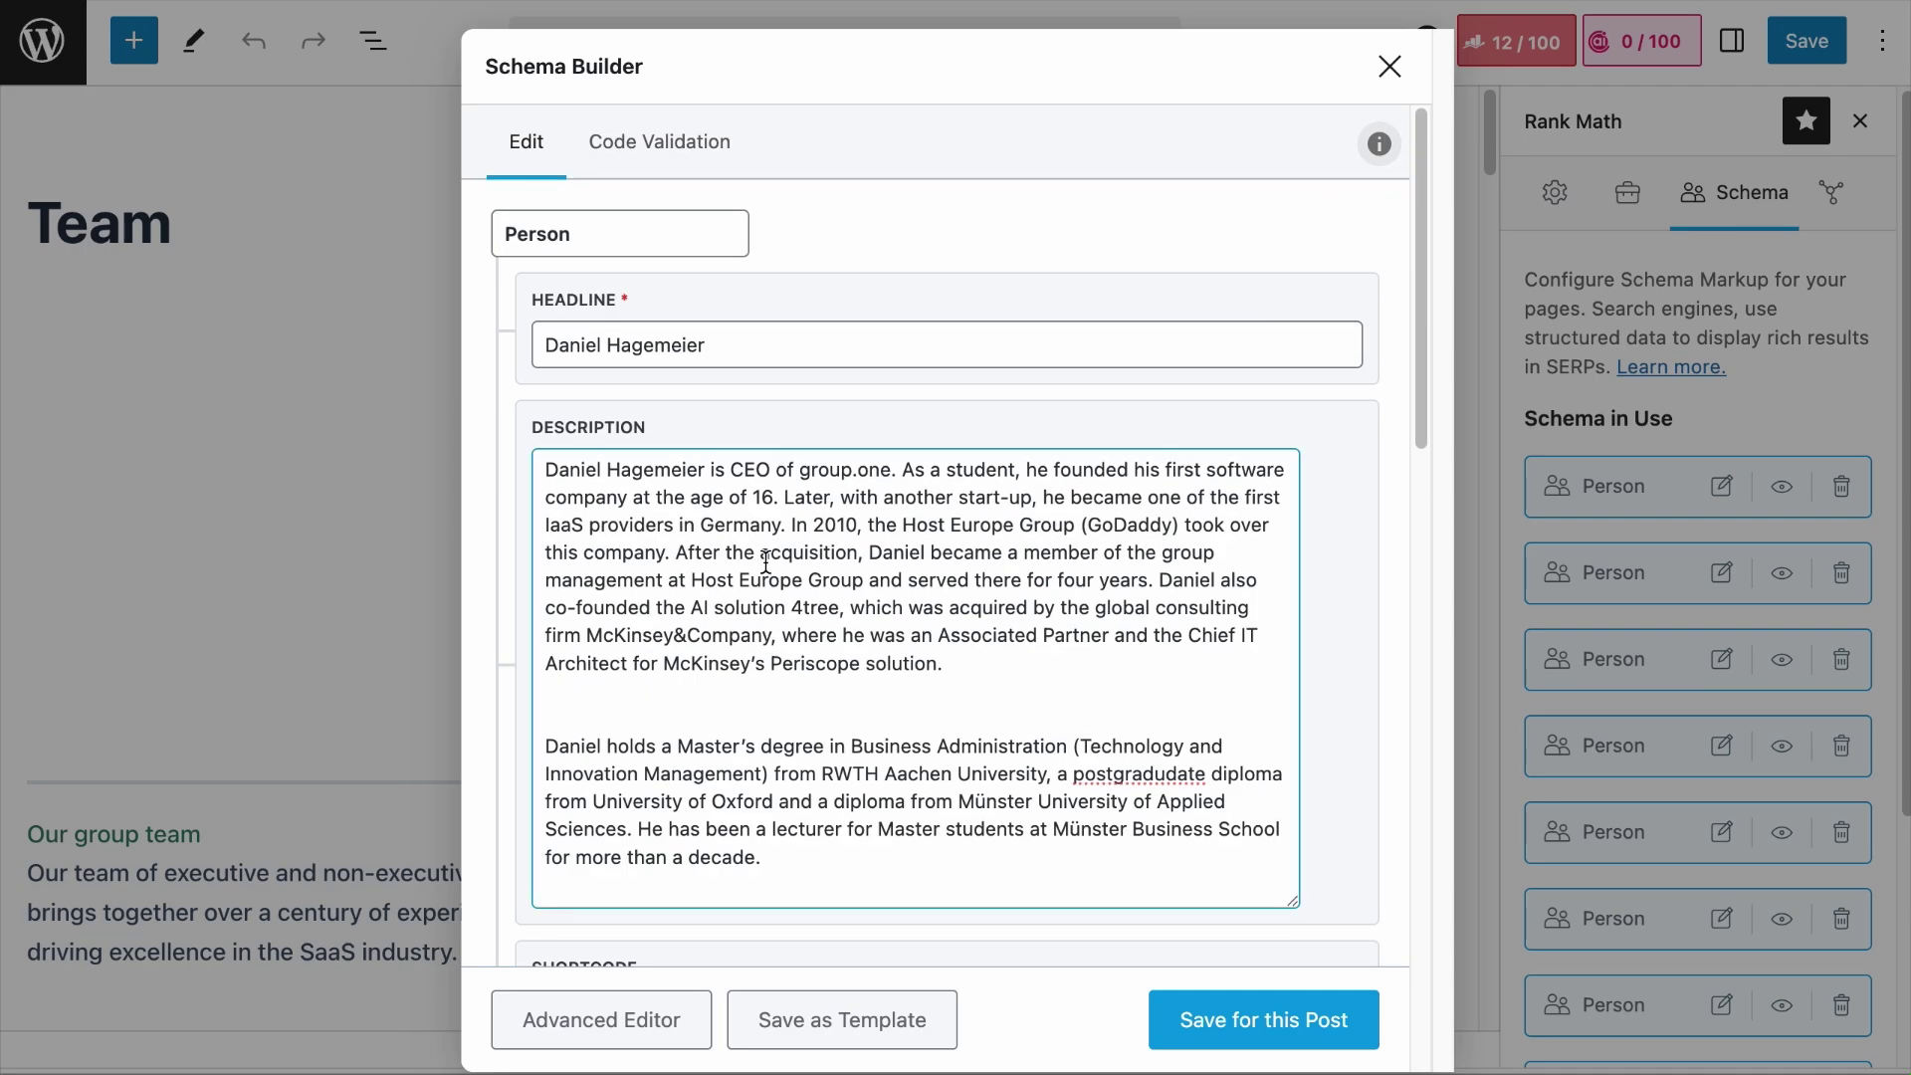
{"action": "scroll", "coordinate": [1152, 482], "scroll_direction": "down", "scroll_amount": 15}
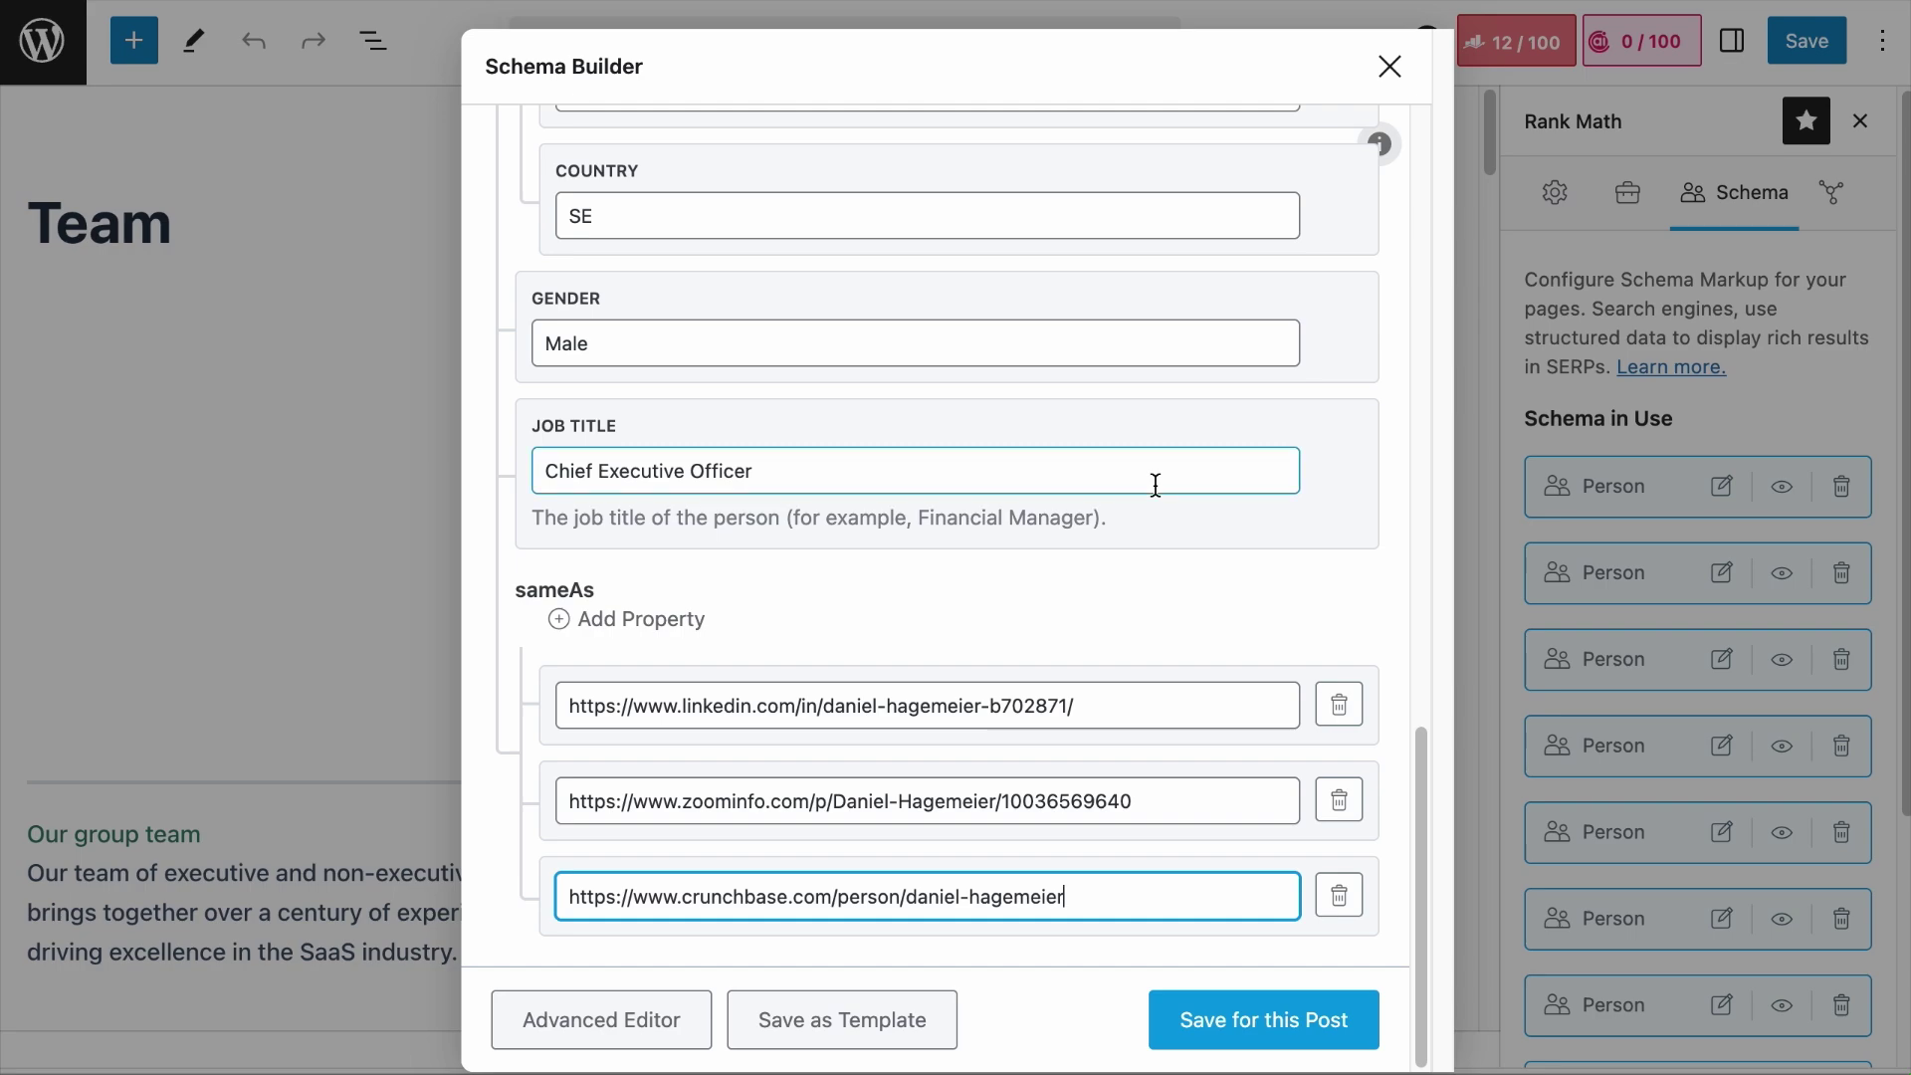
Step: Enter the member's email plus street address, locality, region and postal code
{"action": "left_click", "coordinate": [1315, 1007]}
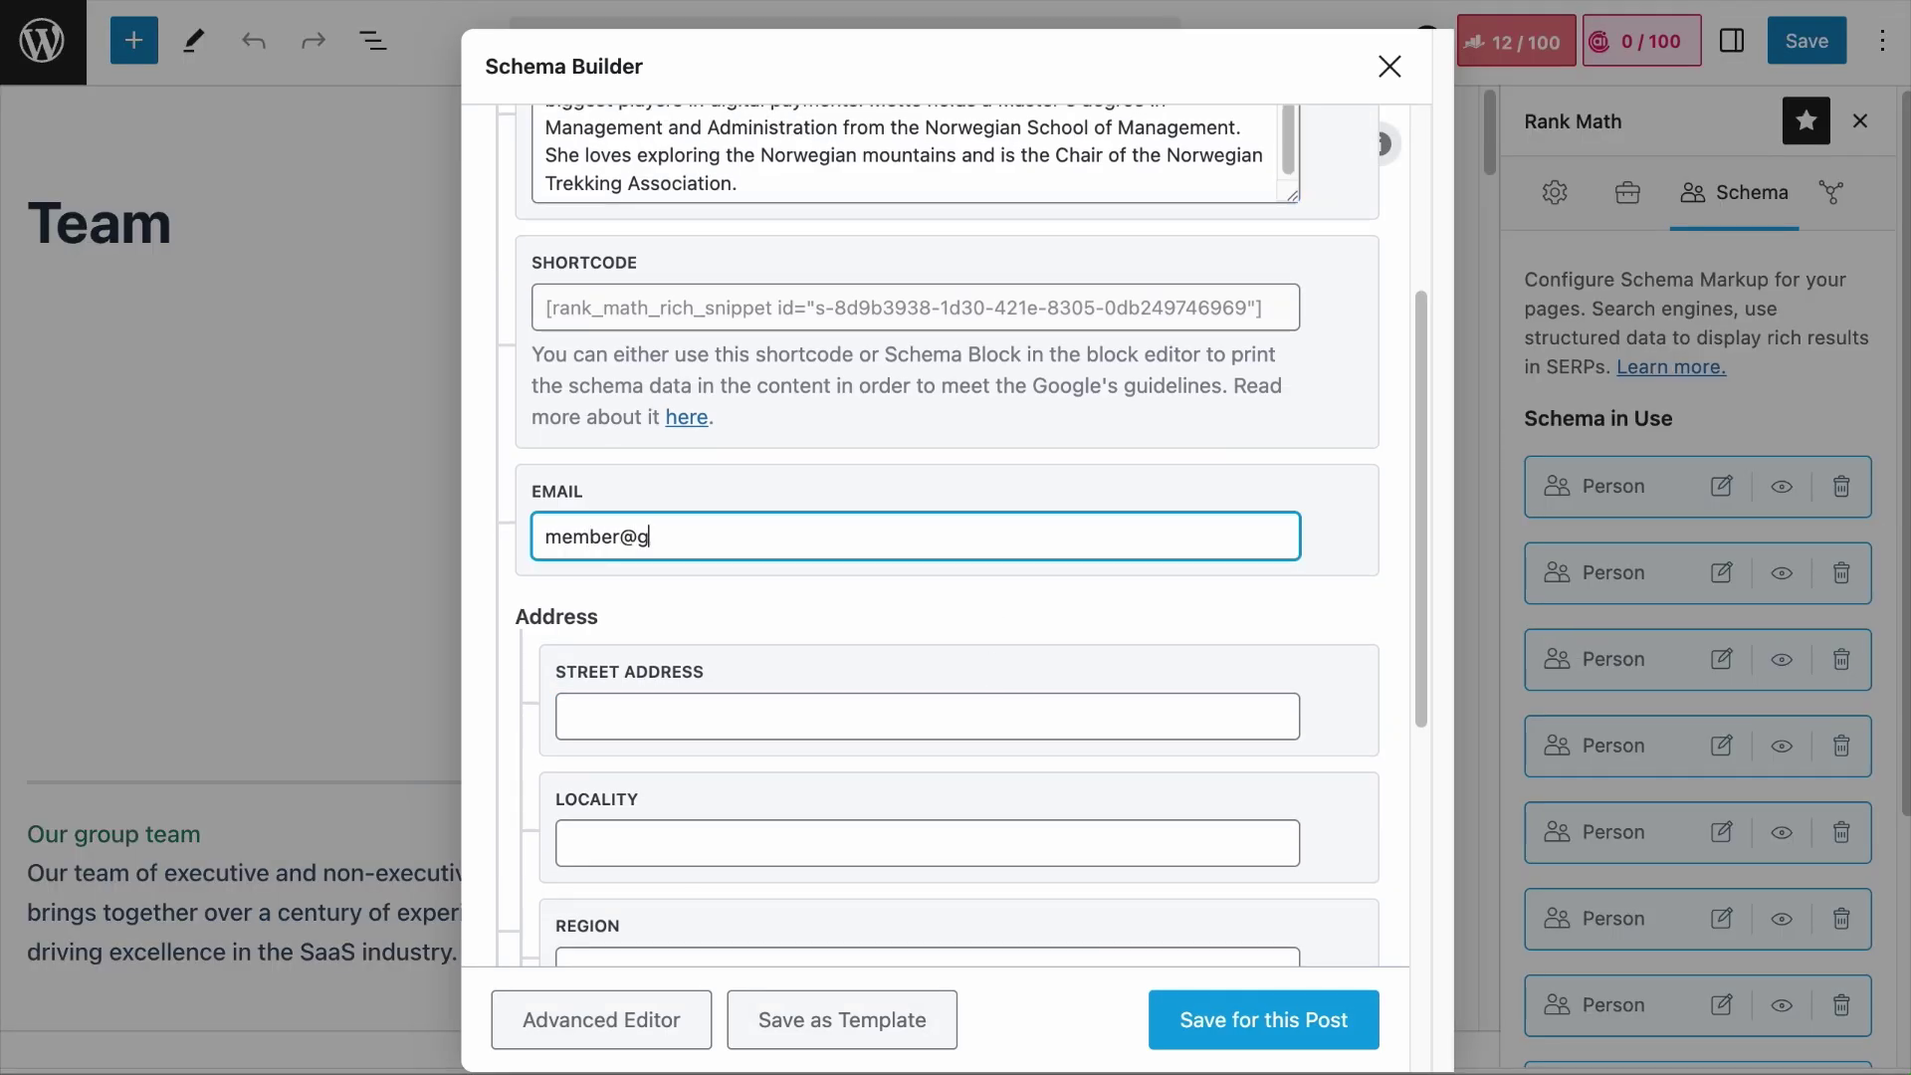
{"action": "type", "text": "roup.one"}
{"action": "key", "text": "ctrl+a"}
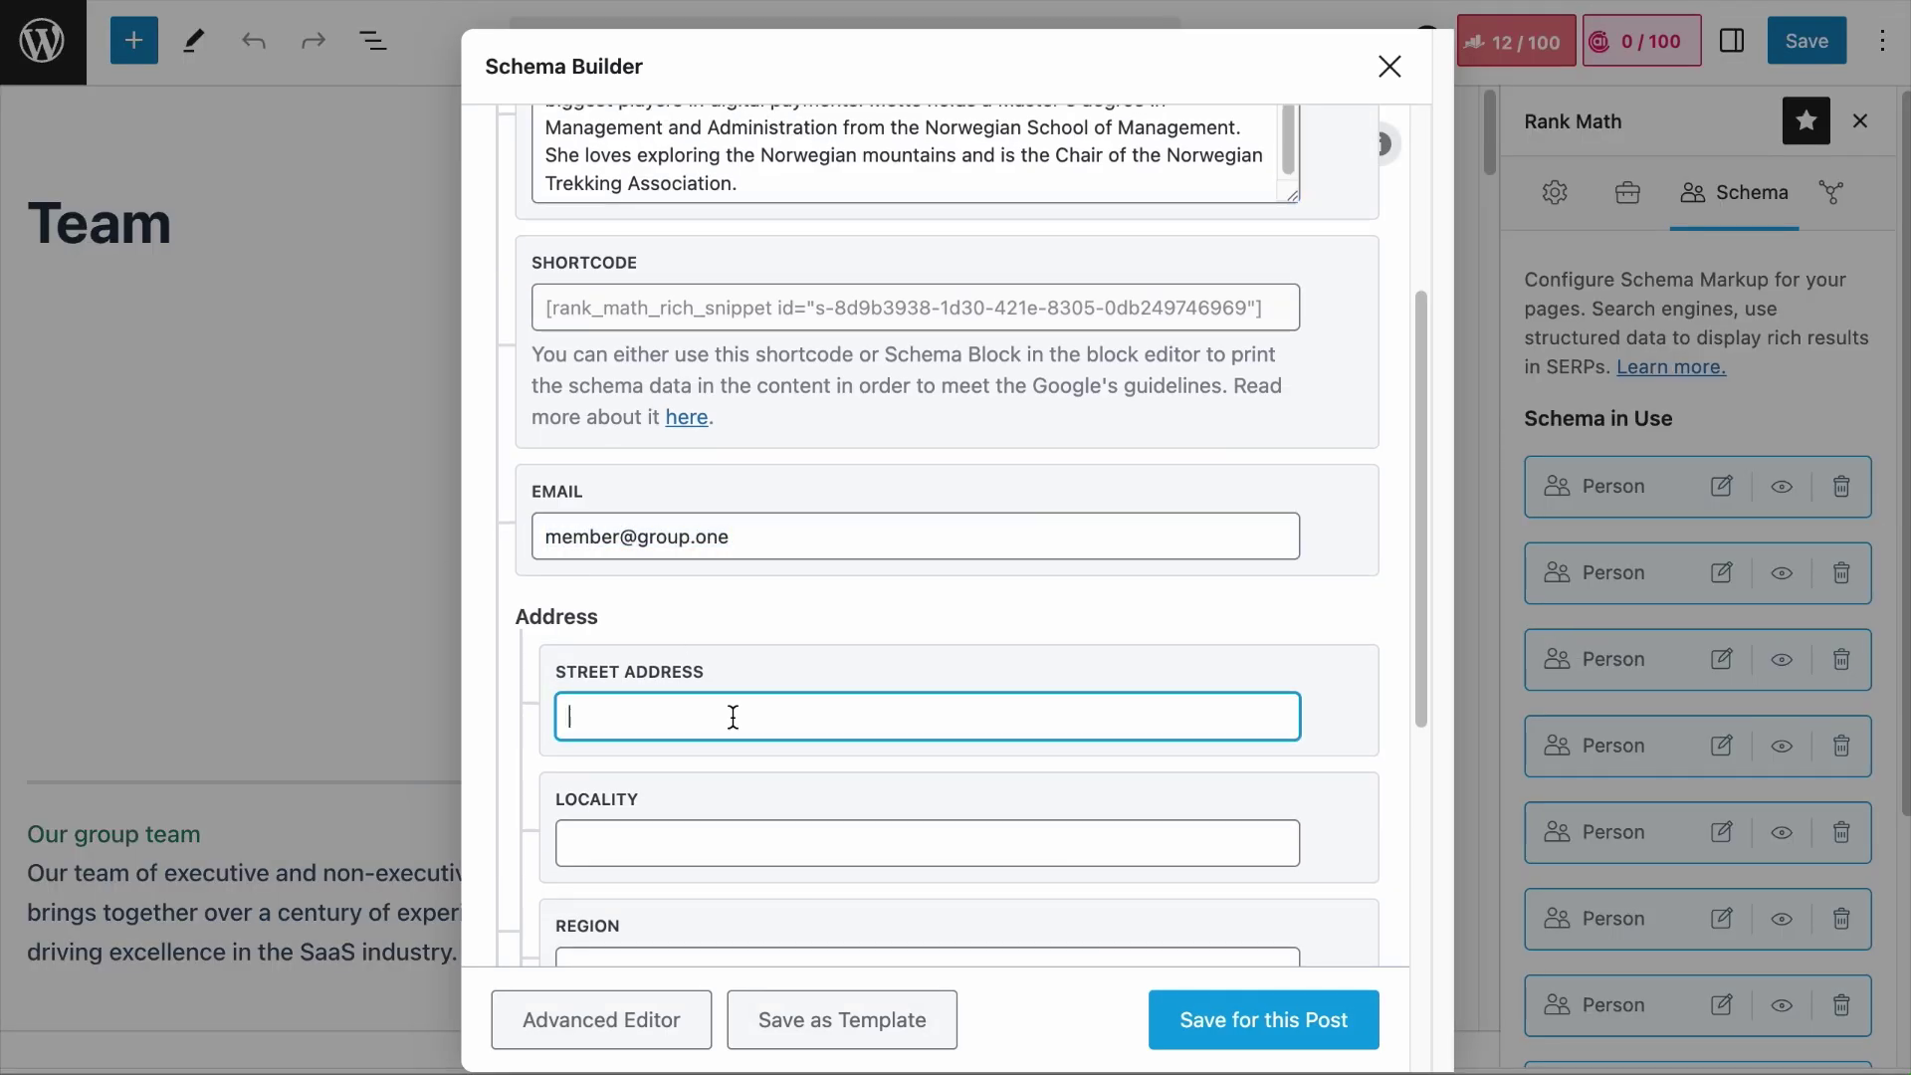
{"action": "left_click", "coordinate": [733, 717]}
{"action": "type", "text": "Carlsgatan 3"}
{"action": "key", "text": "Tab"}
{"action": "type", "text": "Malmö"}
{"action": "key", "text": "Tab"}
{"action": "type", "text": "Malmö"}
{"action": "key", "text": "Tab"}
{"action": "type", "text": "211 20"}
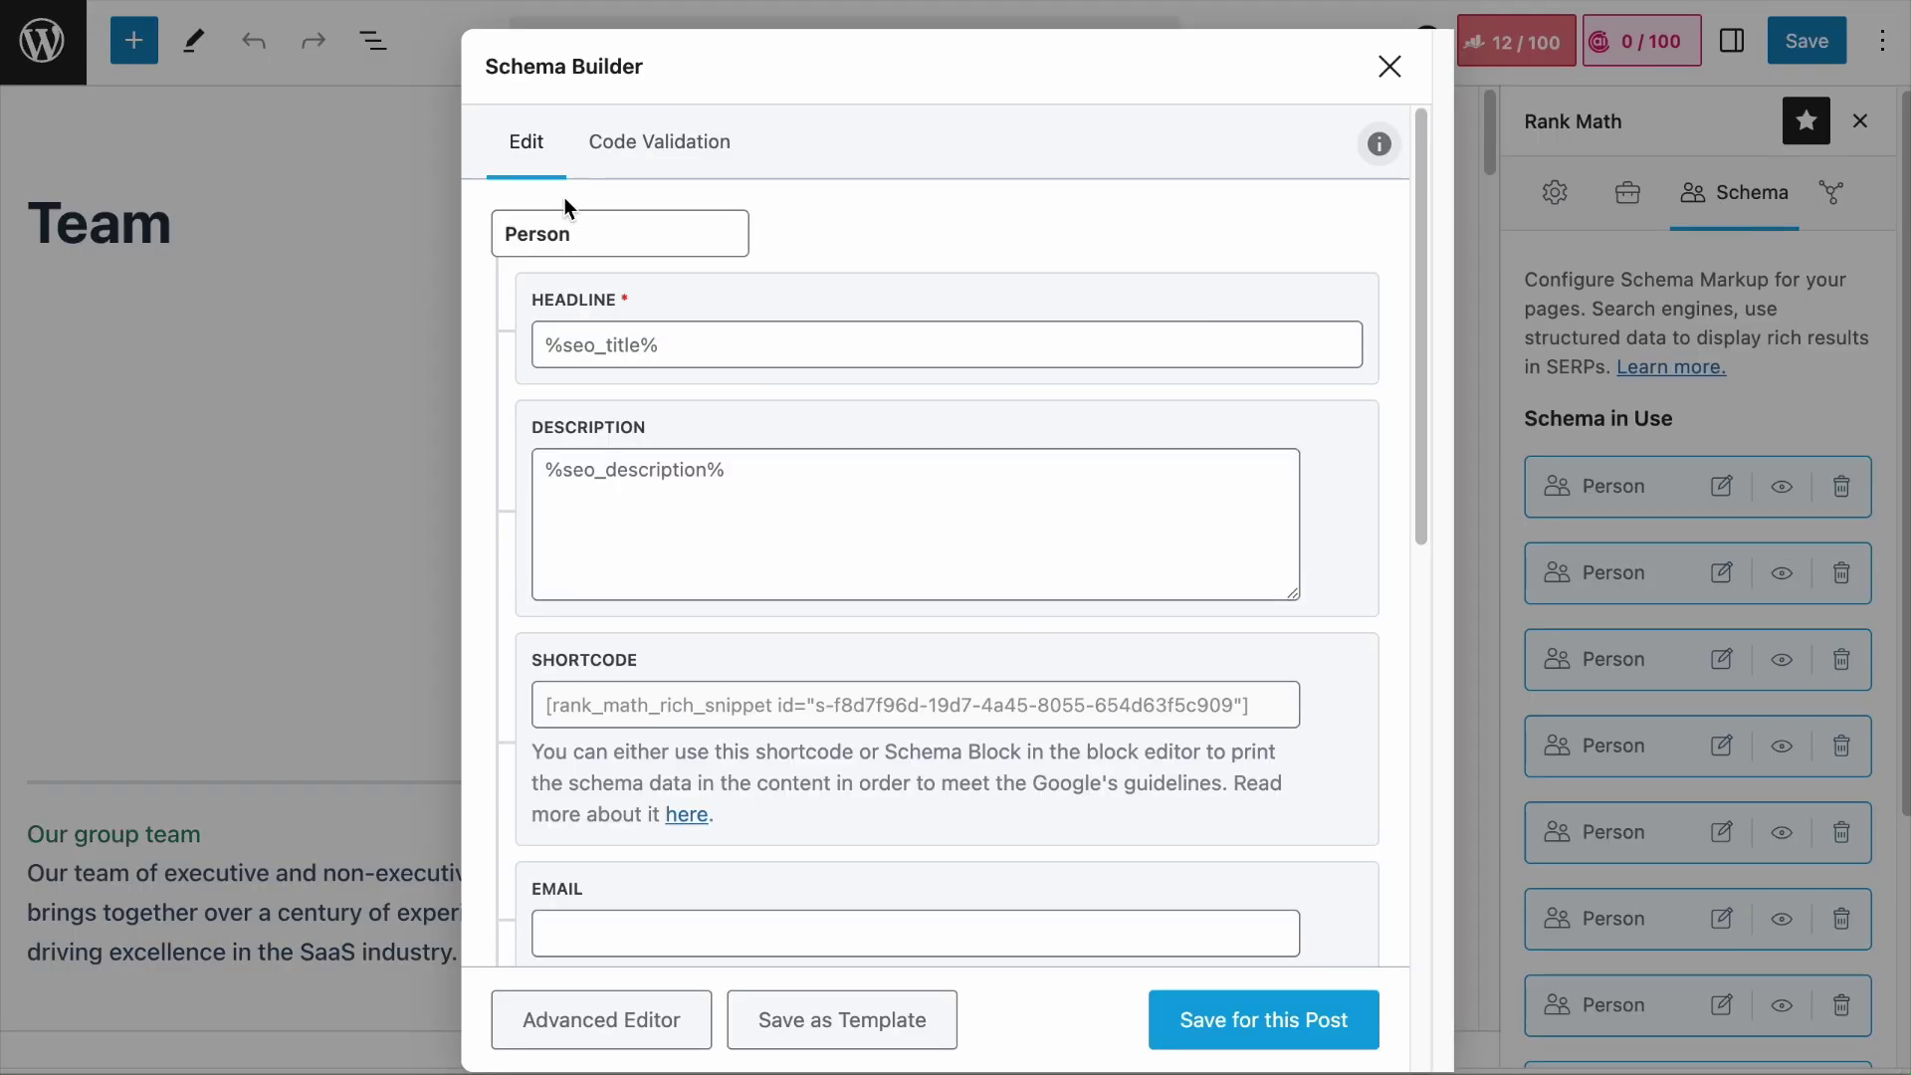
Step: Re-enter the email and address fields, then set country SE and gender Female
{"action": "scroll", "coordinate": [878, 555], "scroll_direction": "down", "scroll_amount": 5}
{"action": "key", "text": "Tab"}
{"action": "type", "text": "Carlsgatan 3"}
{"action": "key", "text": "Tab"}
{"action": "type", "text": "Malmö"}
{"action": "left_click", "coordinate": [926, 876]}
{"action": "type", "text": "MalmöSE"}
{"action": "key", "text": "Tab"}
{"action": "type", "text": "Female"}
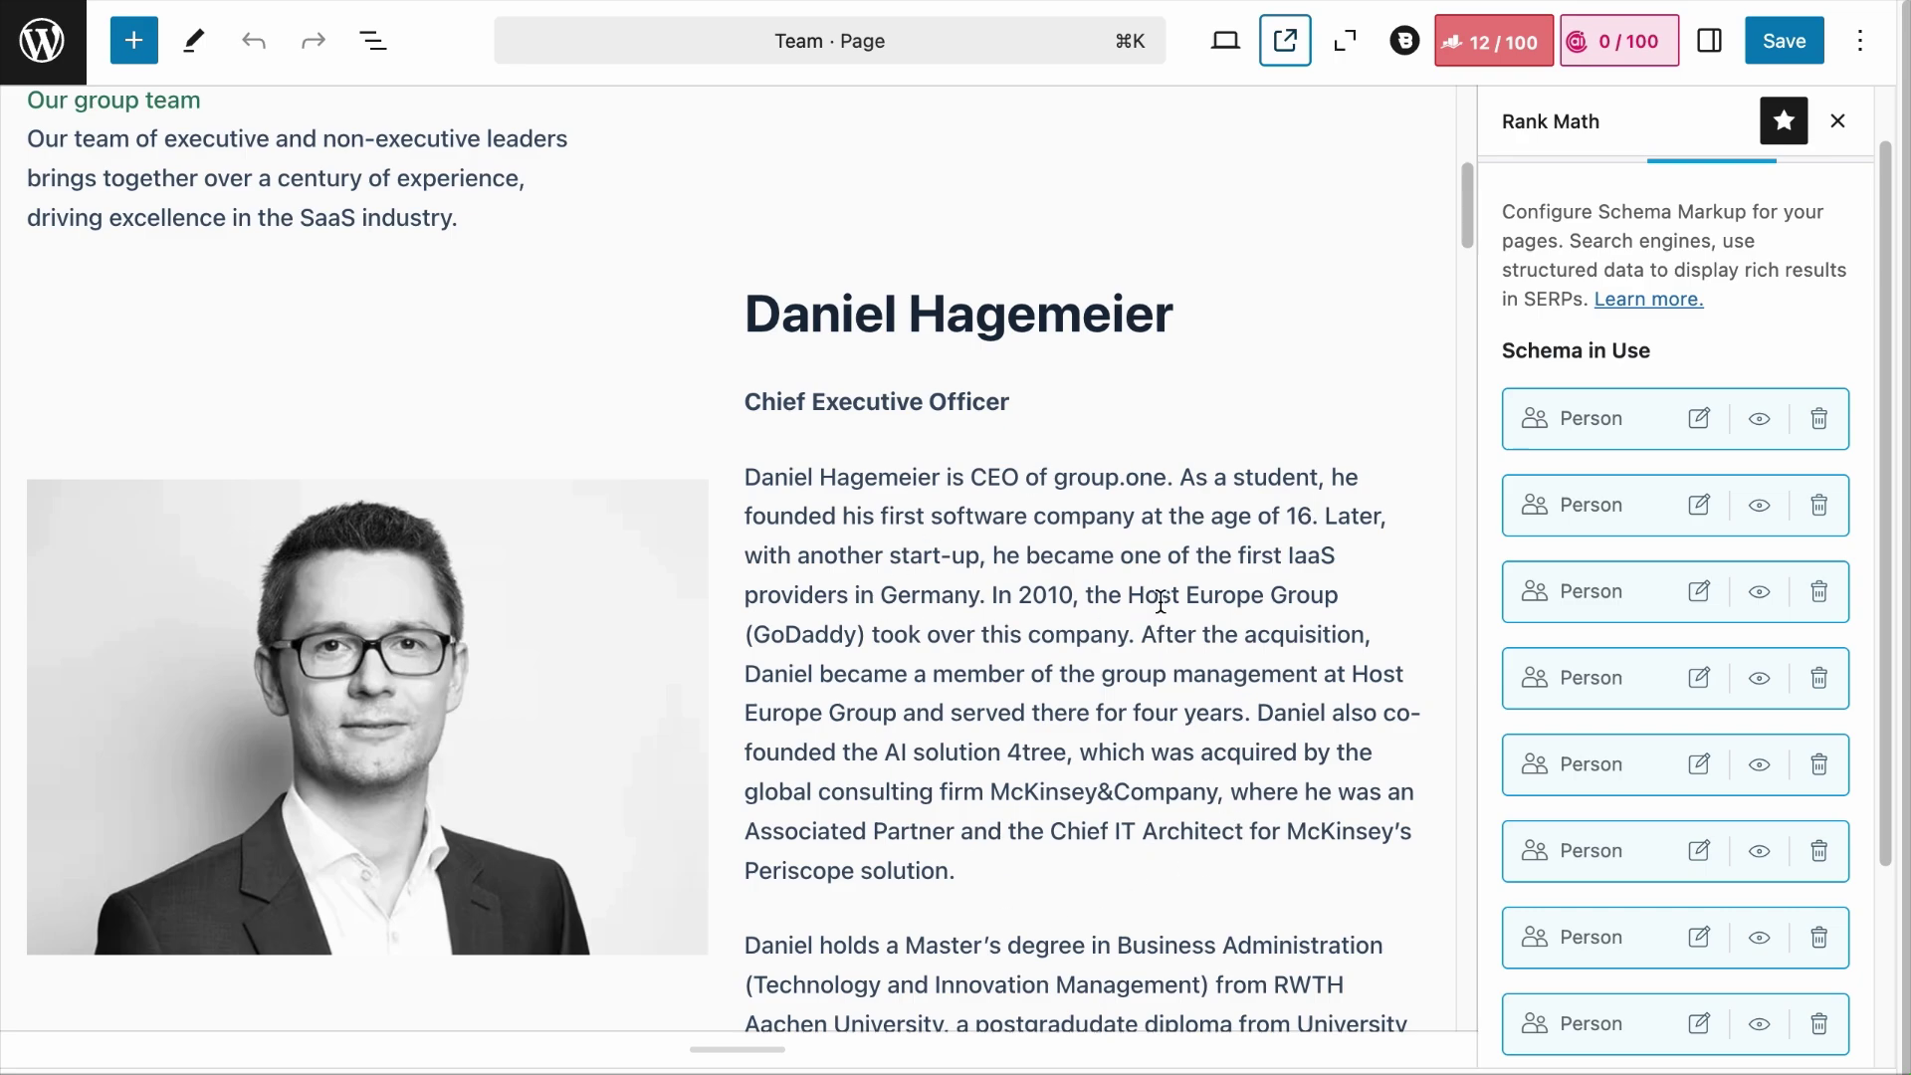
Step: Delete the first member's heading, job title and bio from the Team page
{"action": "scroll", "coordinate": [1135, 497], "scroll_direction": "down", "scroll_amount": 3}
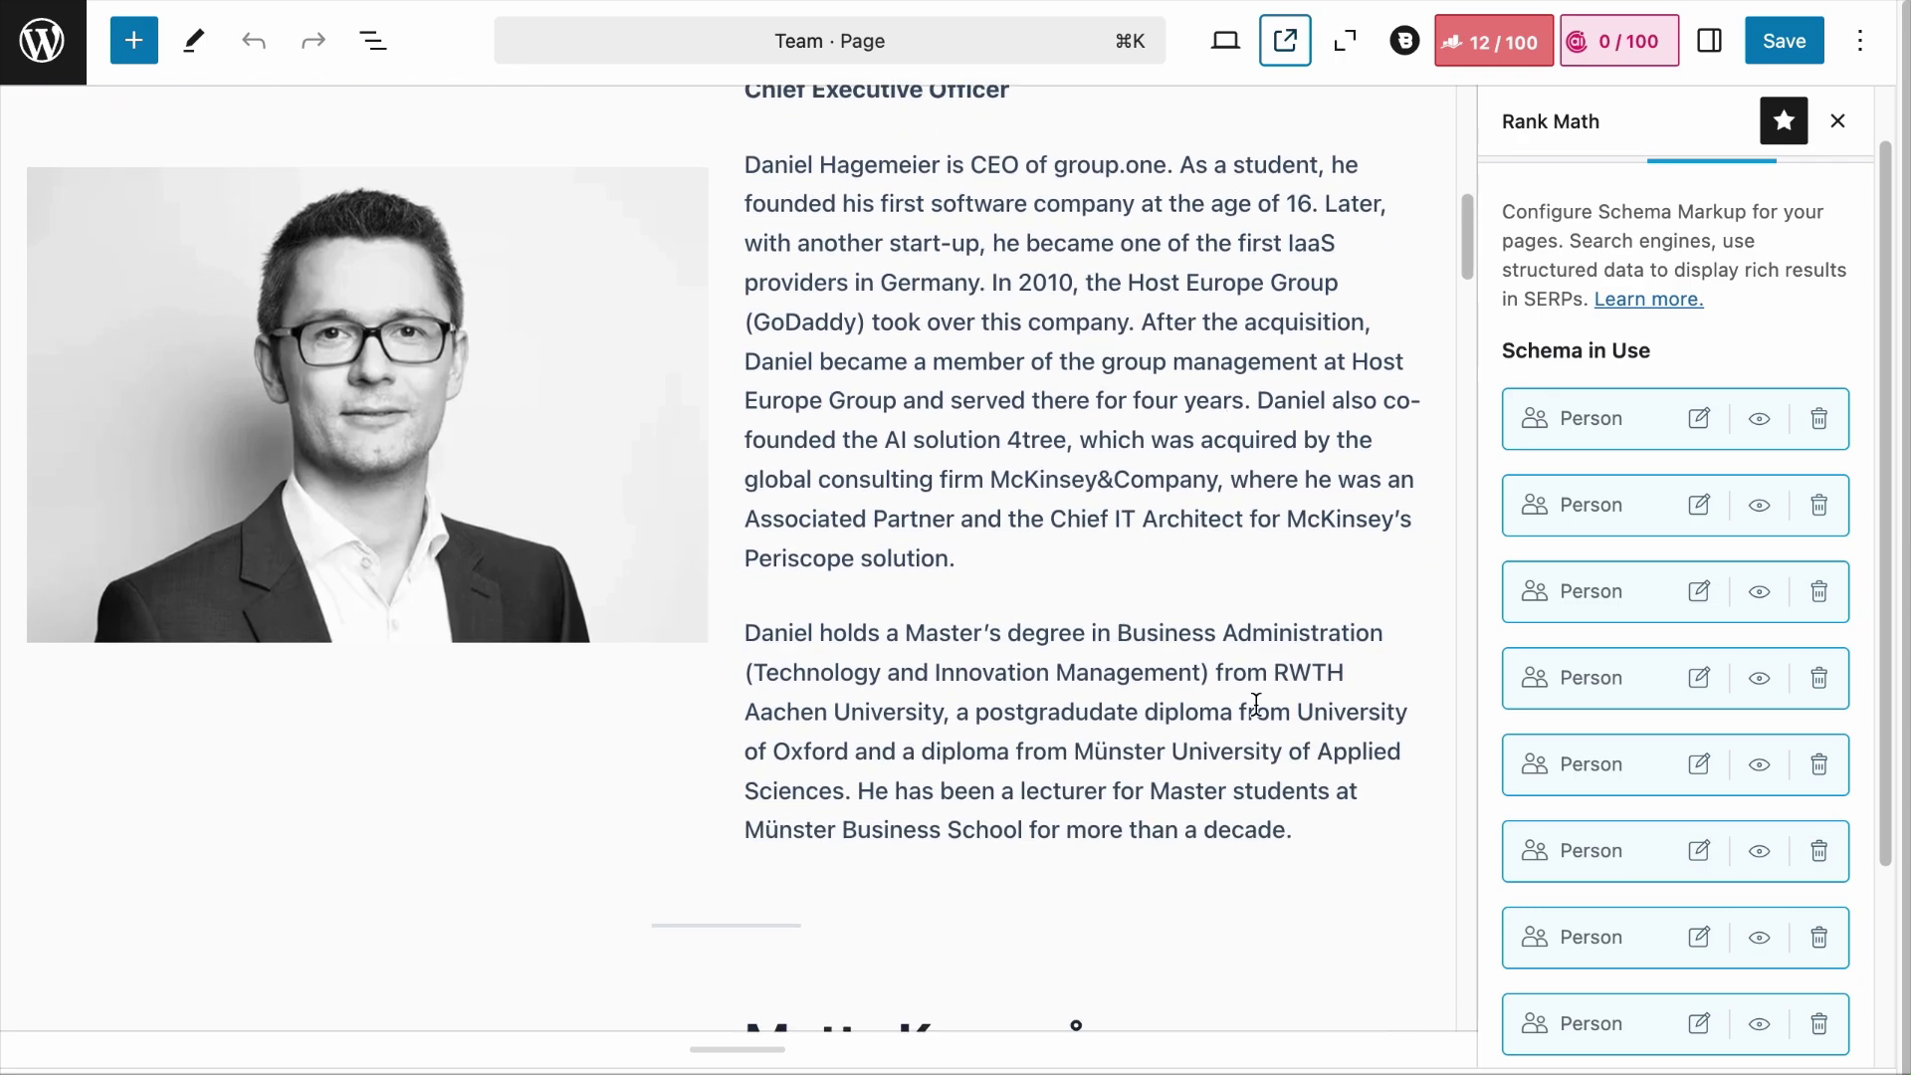
{"action": "left_click_drag", "start_coordinate": [1327, 869], "coordinate": [746, 124]}
{"action": "key", "text": "BackSpace"}
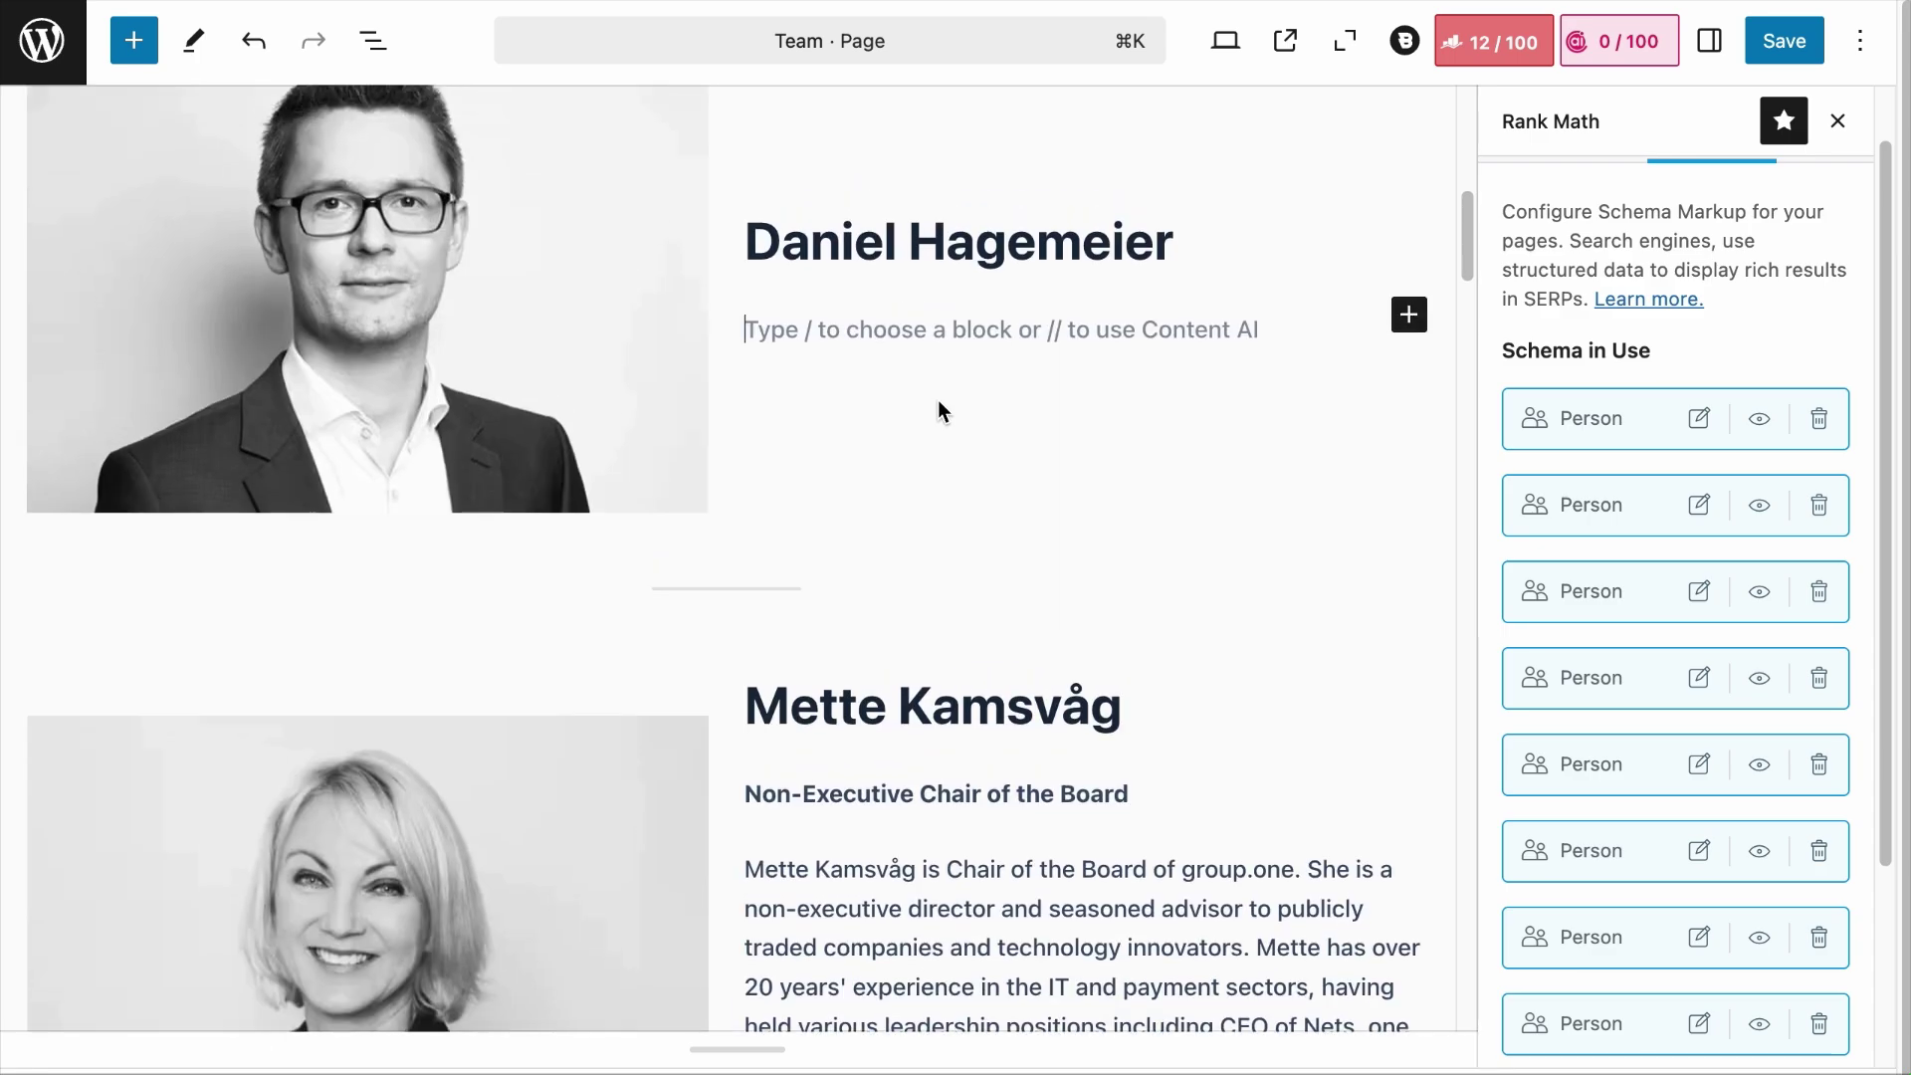
{"action": "left_click_drag", "start_coordinate": [962, 511], "coordinate": [744, 553]}
{"action": "key", "text": "BackSpace"}
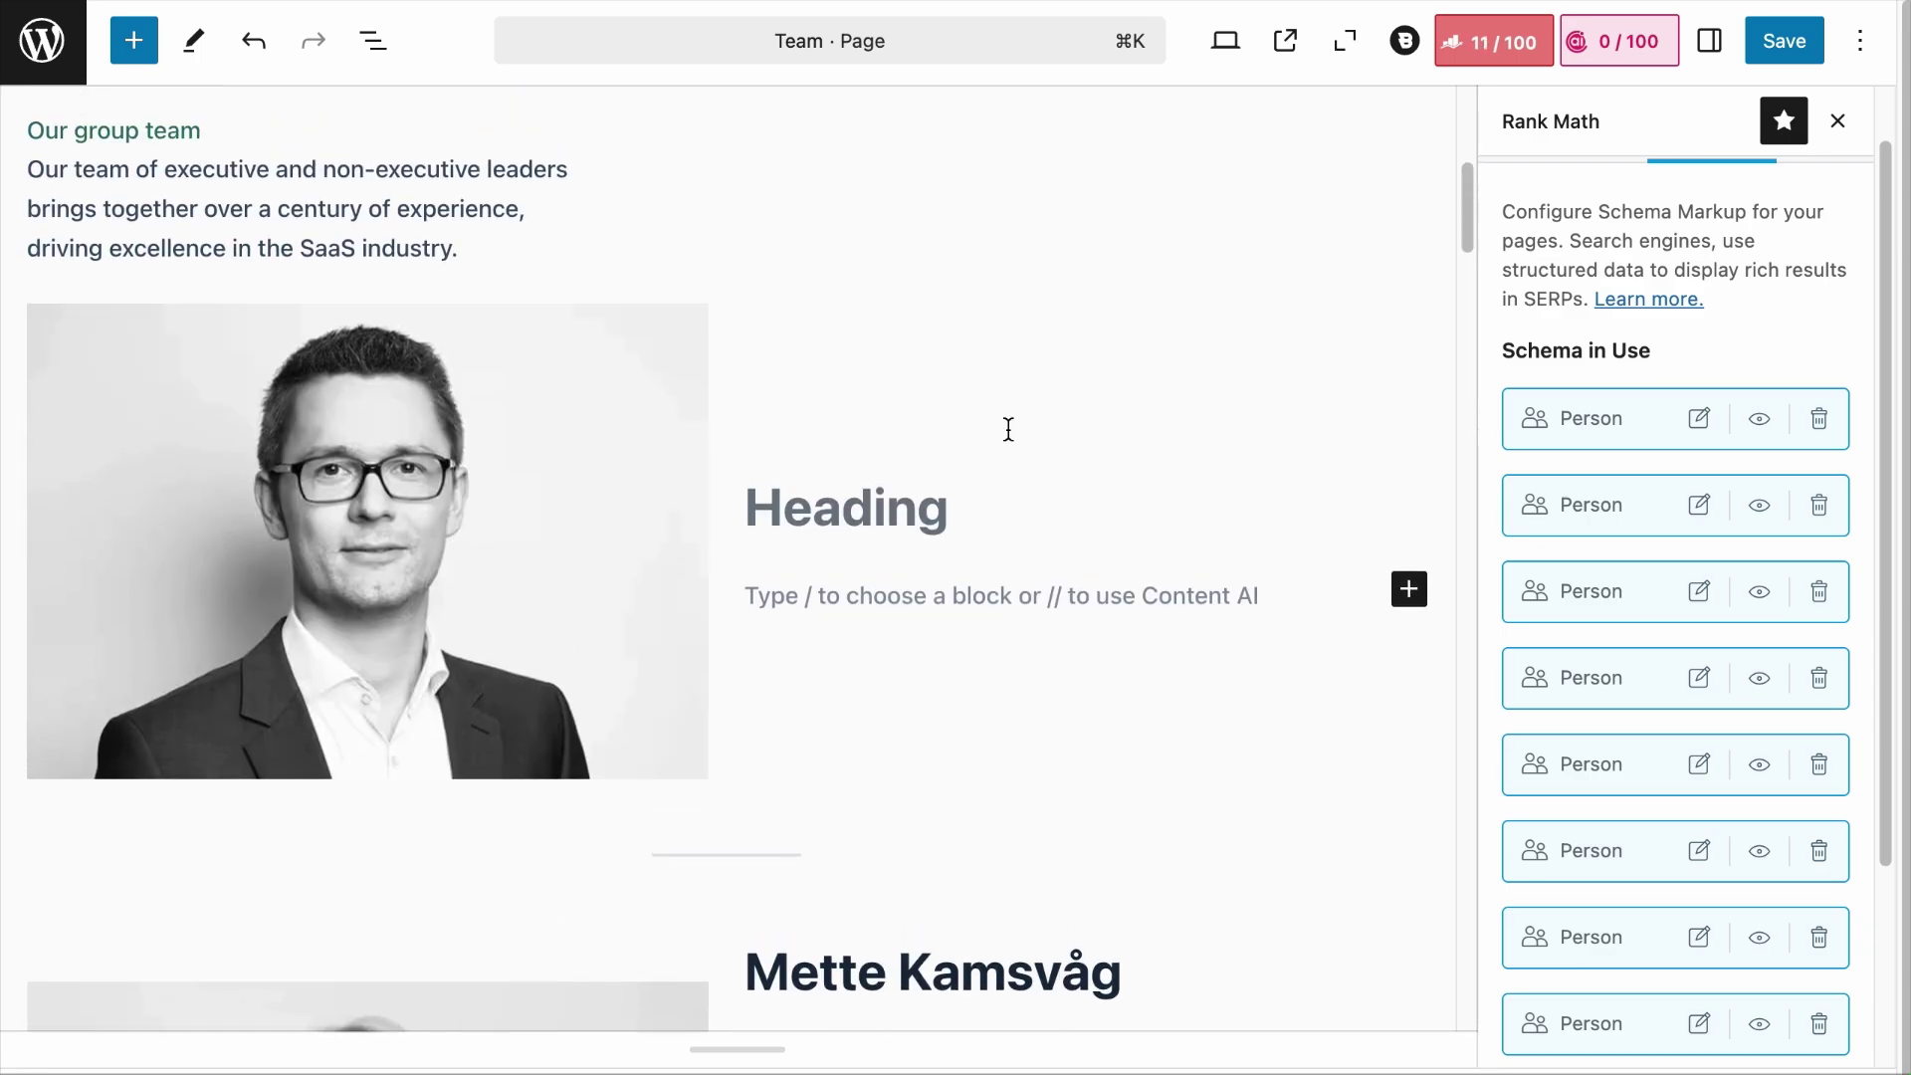
Step: Copy the first Person schema's shortcode into the empty paragraph beside the photo
{"action": "left_click", "coordinate": [1701, 420]}
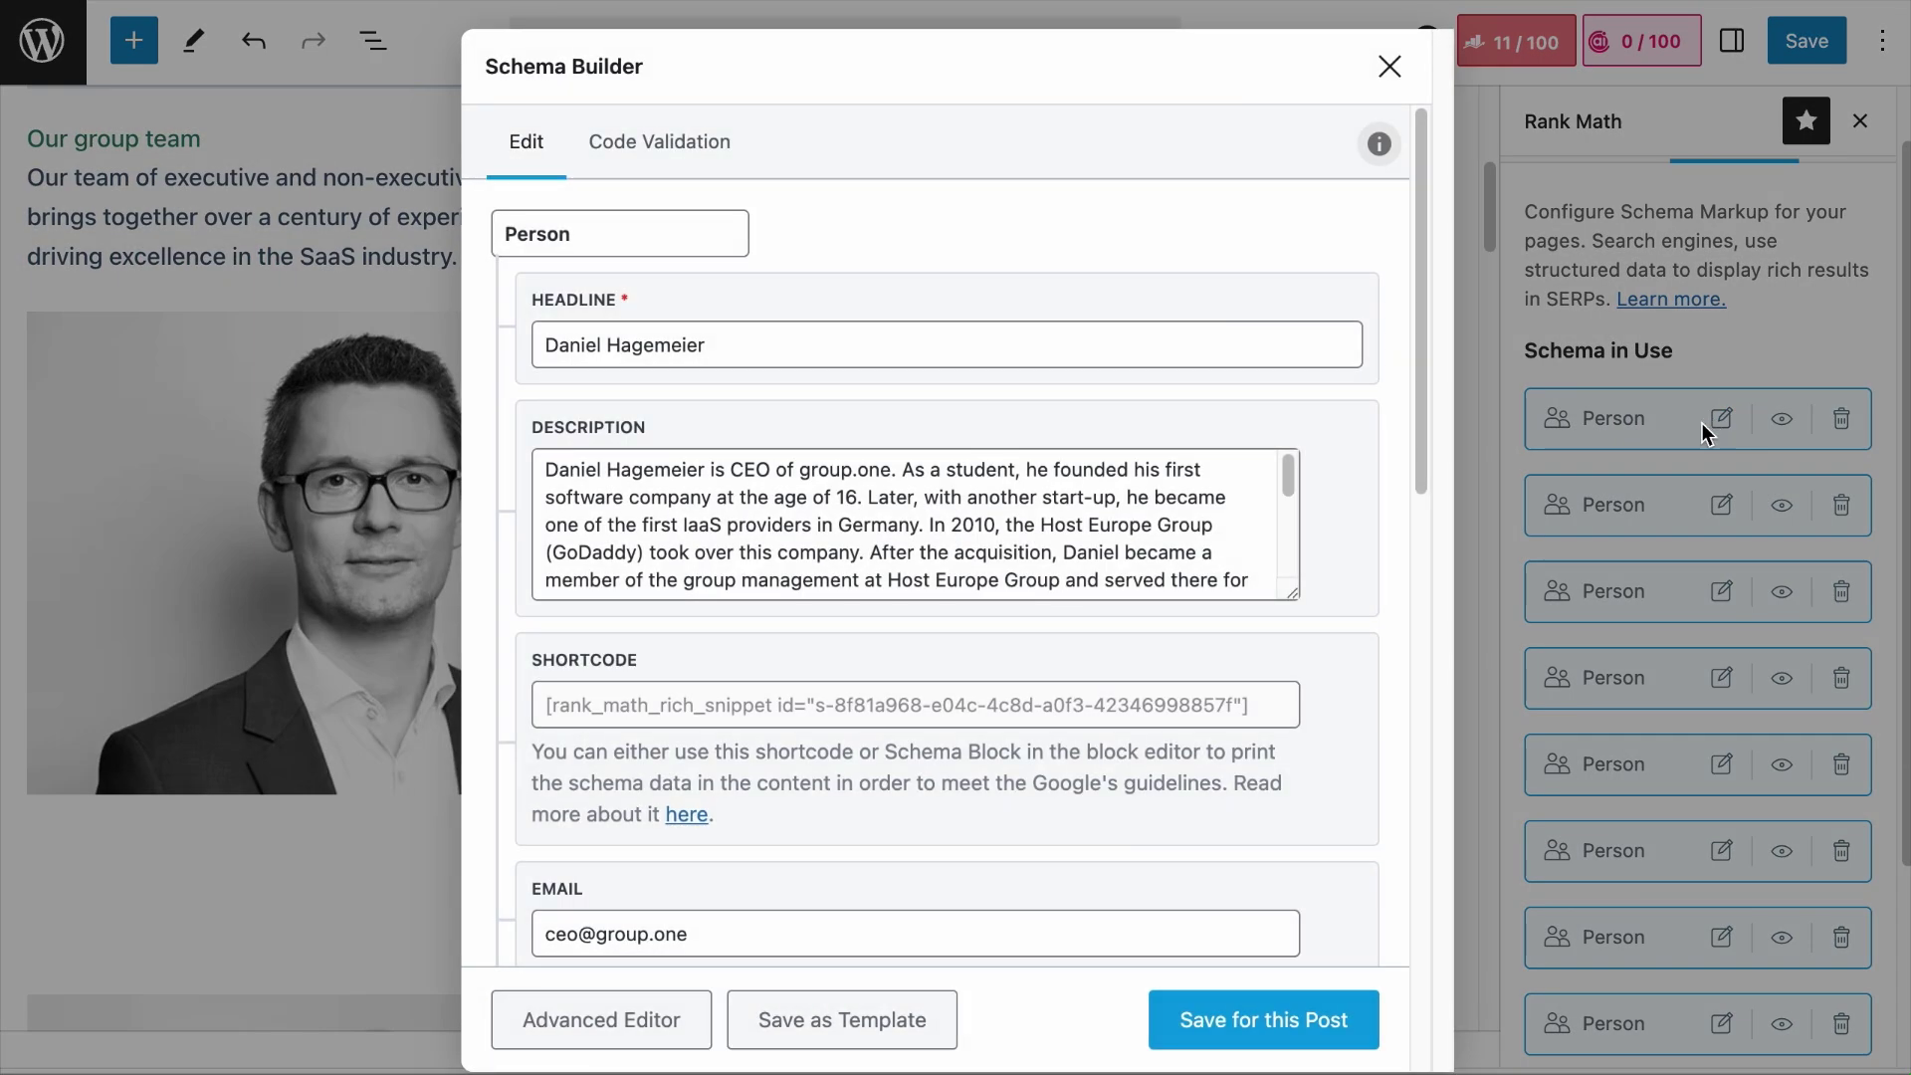
{"action": "left_click", "coordinate": [834, 688]}
{"action": "key", "text": "super+c"}
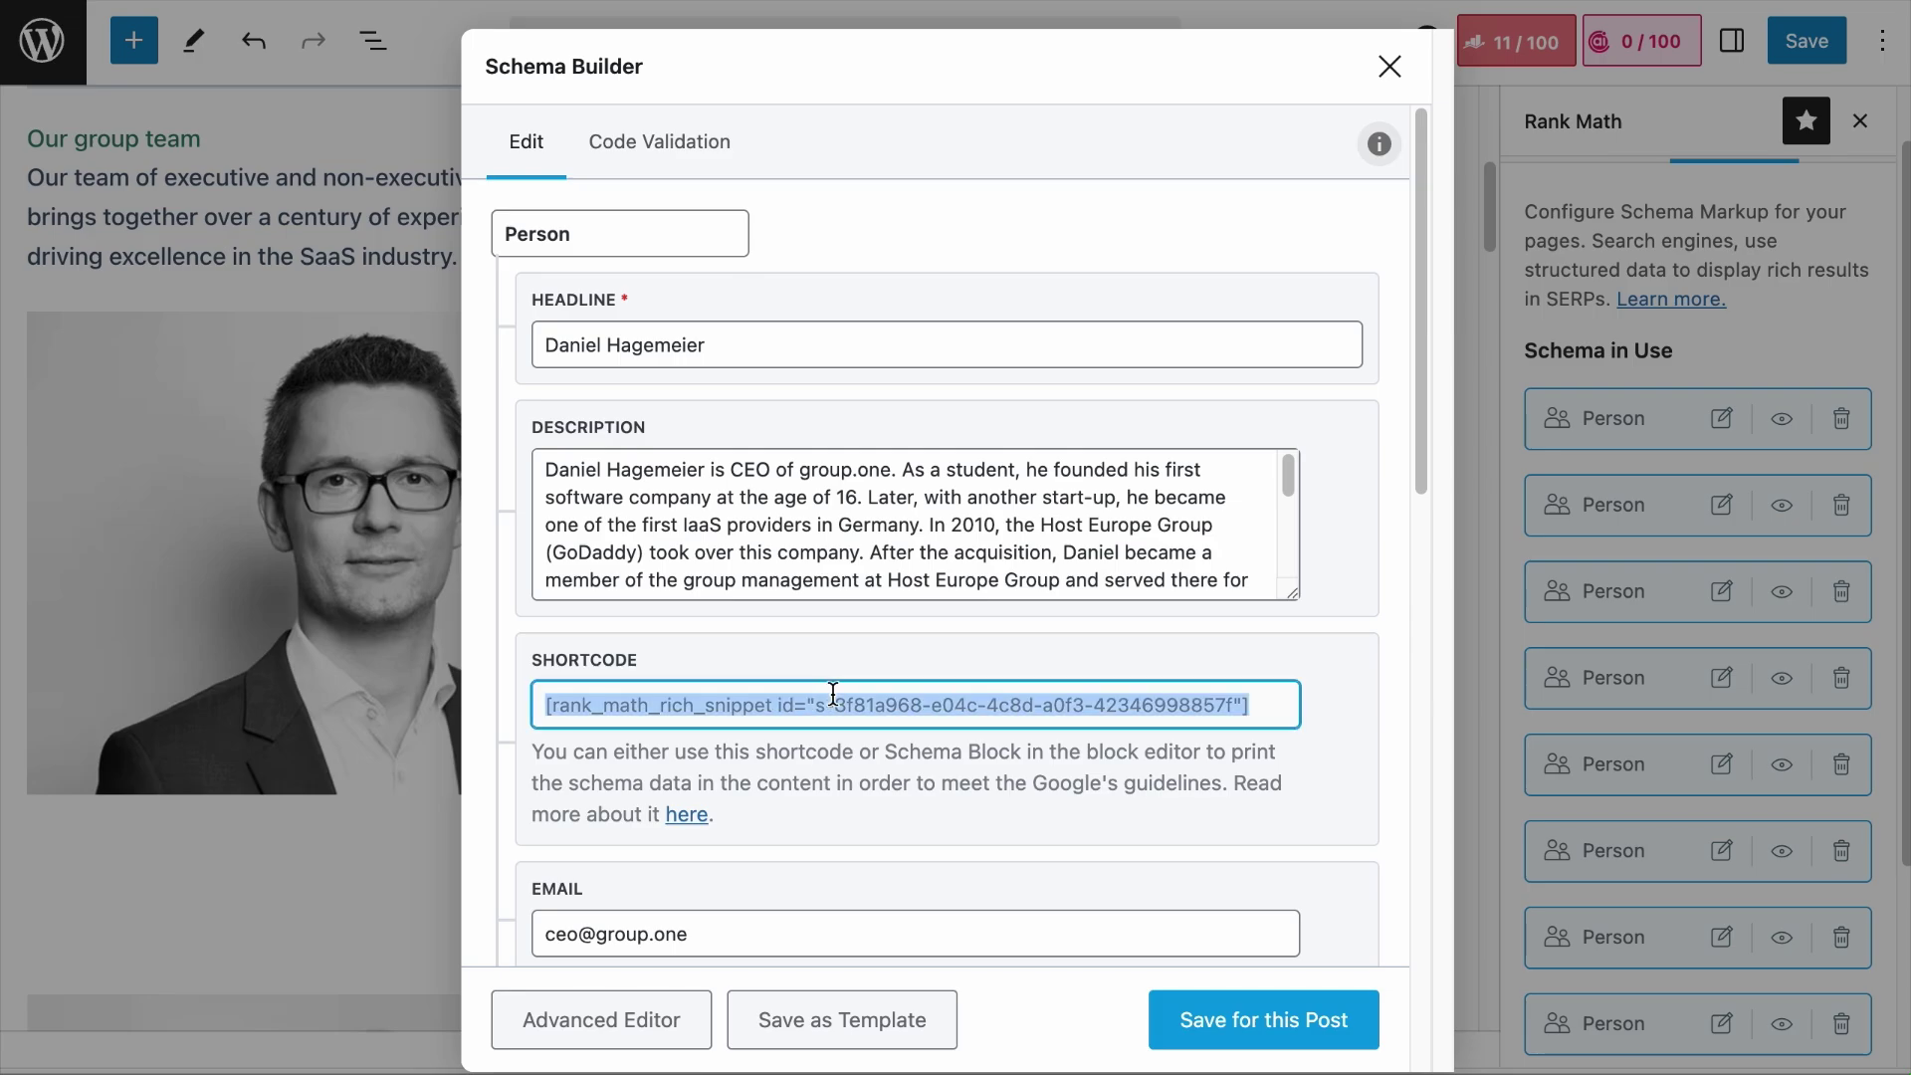
{"action": "left_click", "coordinate": [1388, 66]}
{"action": "left_click", "coordinate": [1066, 607]}
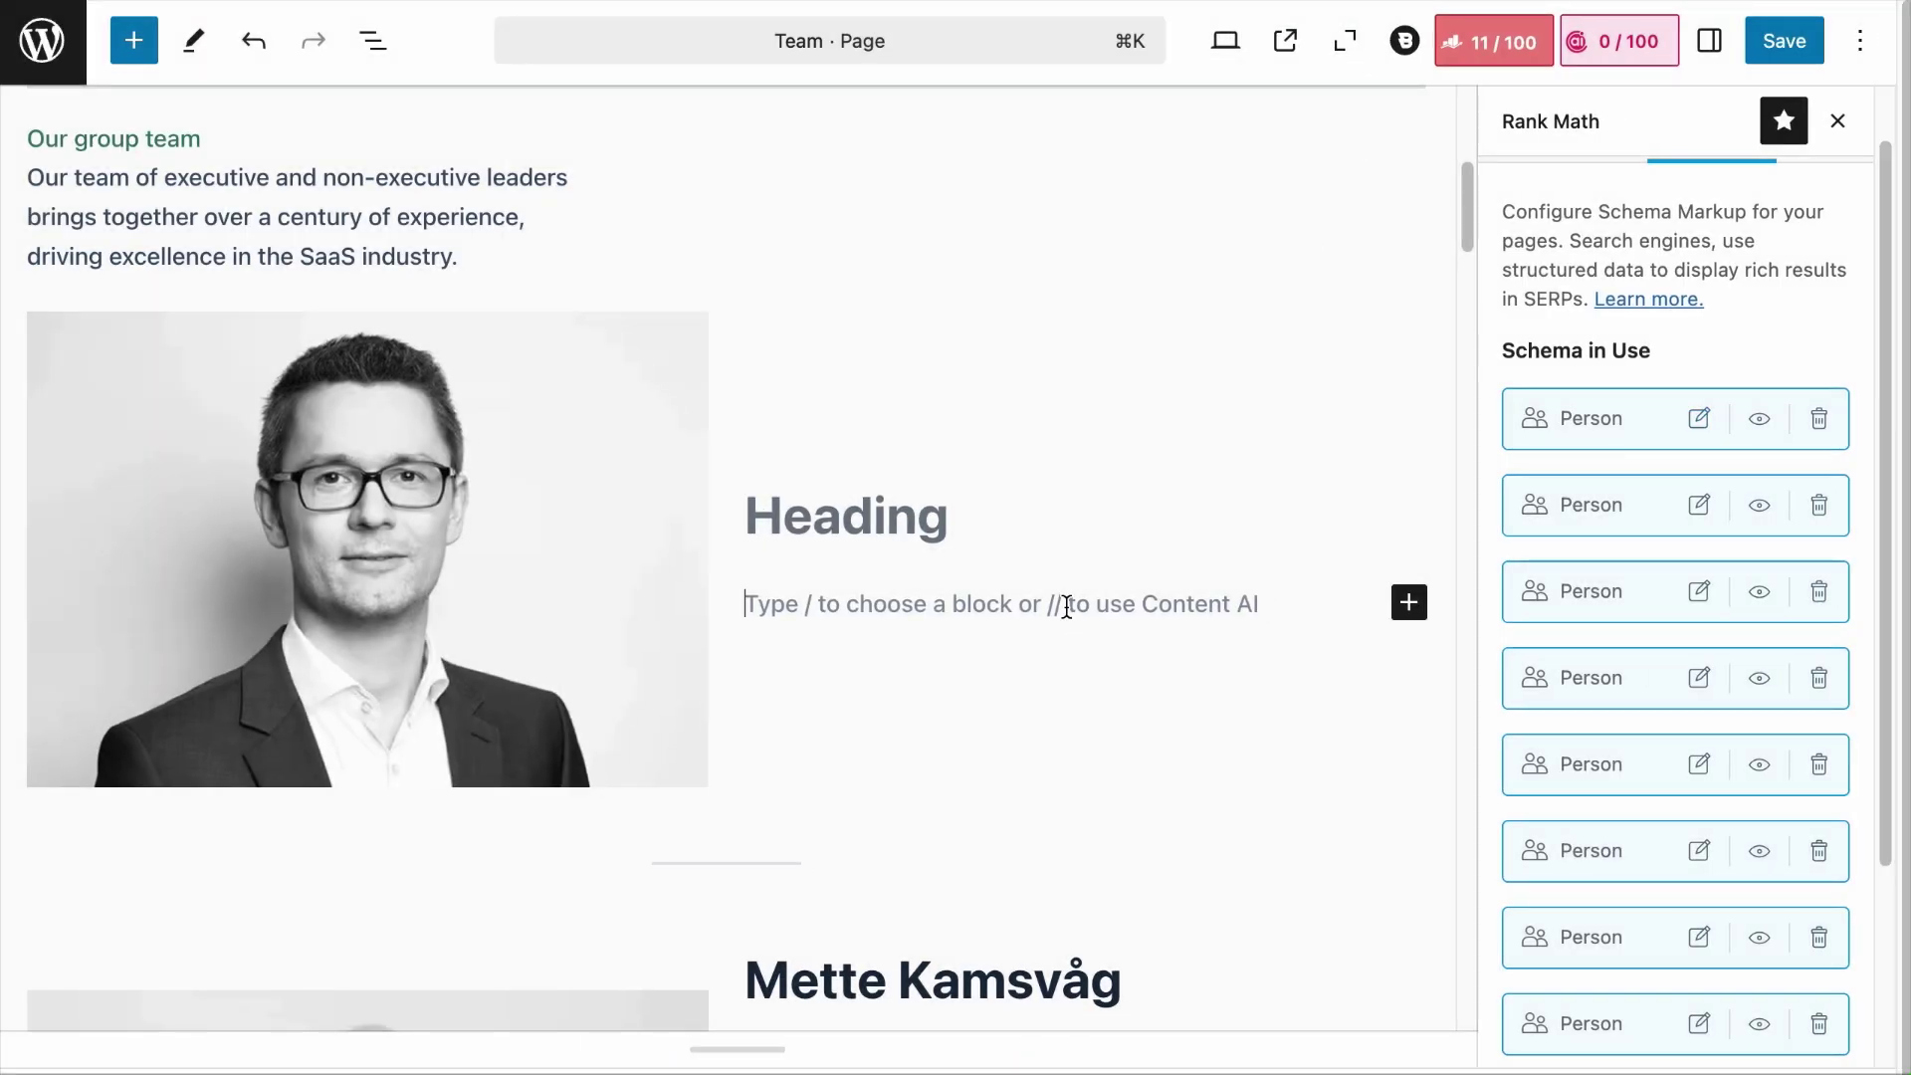
{"action": "key", "text": "super+v"}
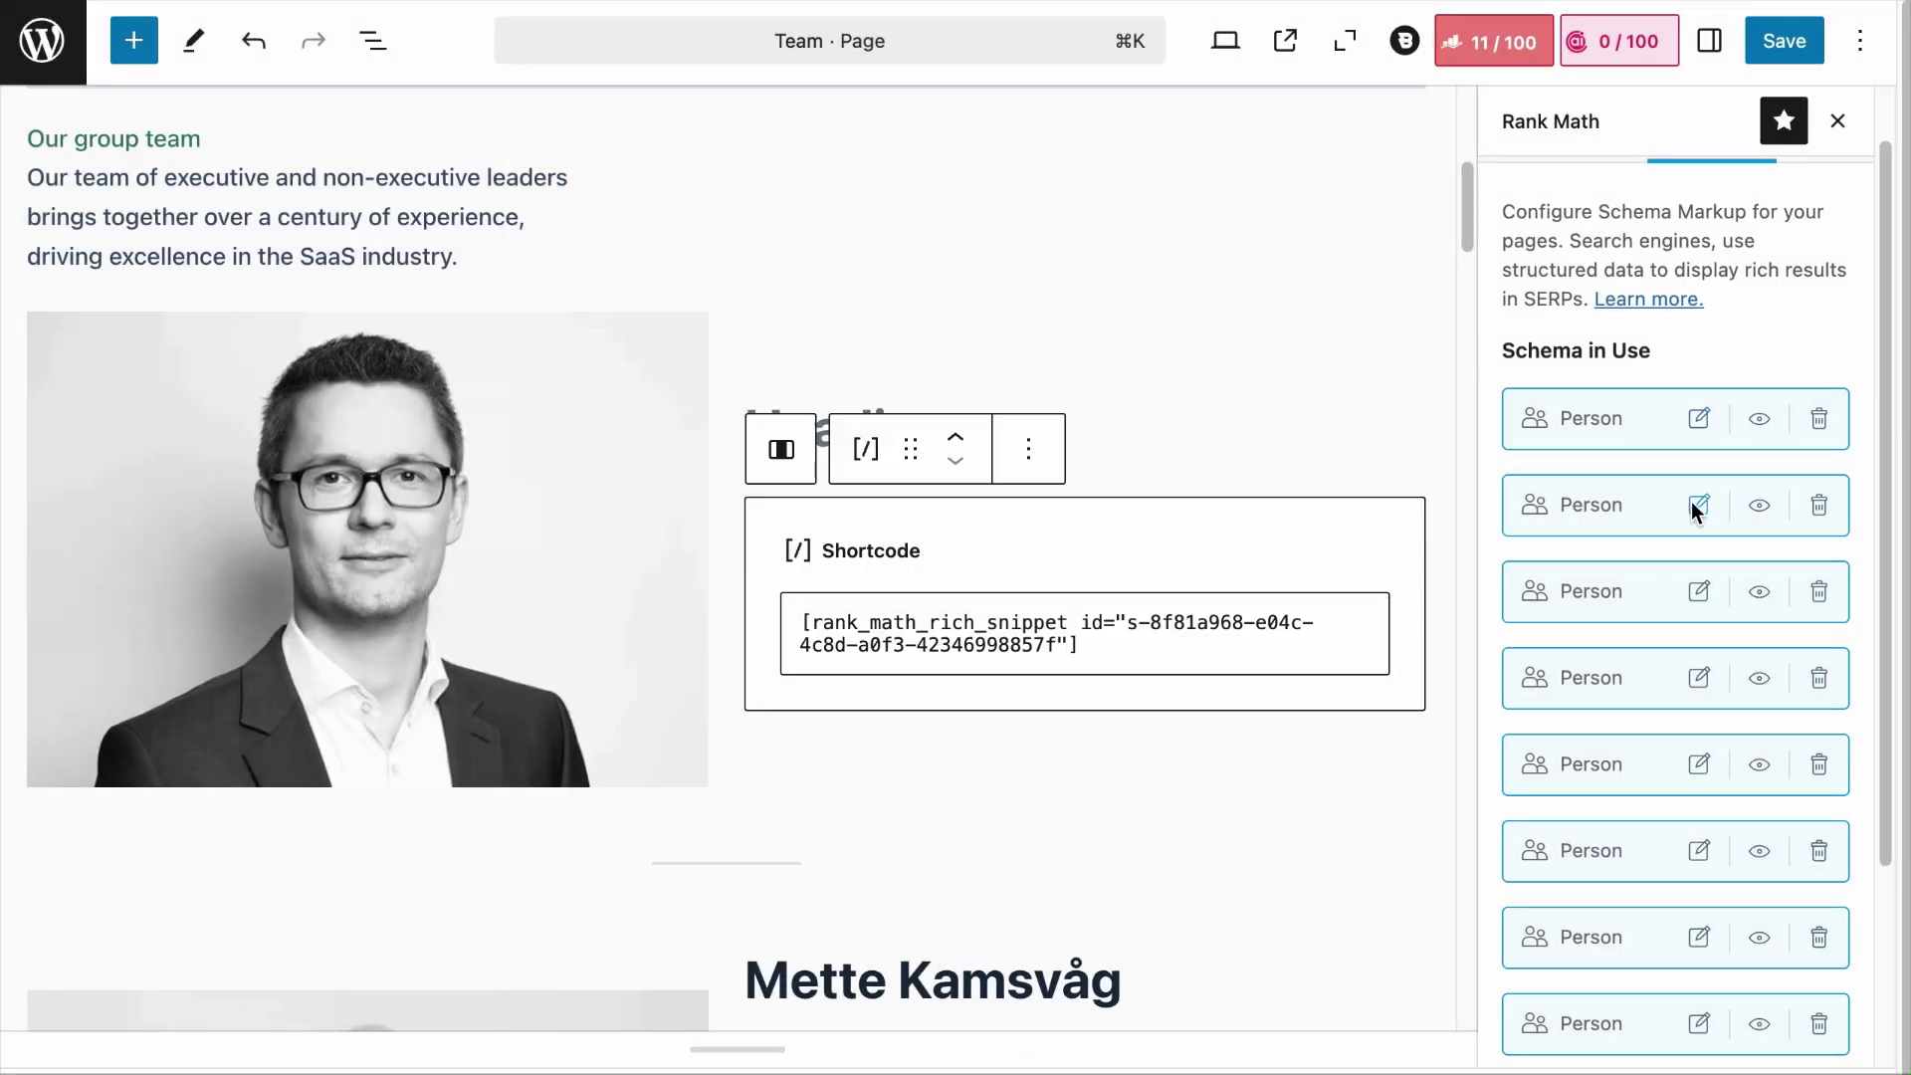
Step: Replace the second member's title and bio with their Person schema shortcode
{"action": "left_click", "coordinate": [1699, 505]}
{"action": "left_click", "coordinate": [1180, 705]}
{"action": "left_click", "coordinate": [1390, 65]}
{"action": "scroll", "coordinate": [1122, 674], "scroll_direction": "down", "scroll_amount": 6}
{"action": "left_click_drag", "start_coordinate": [981, 810], "coordinate": [779, 368]}
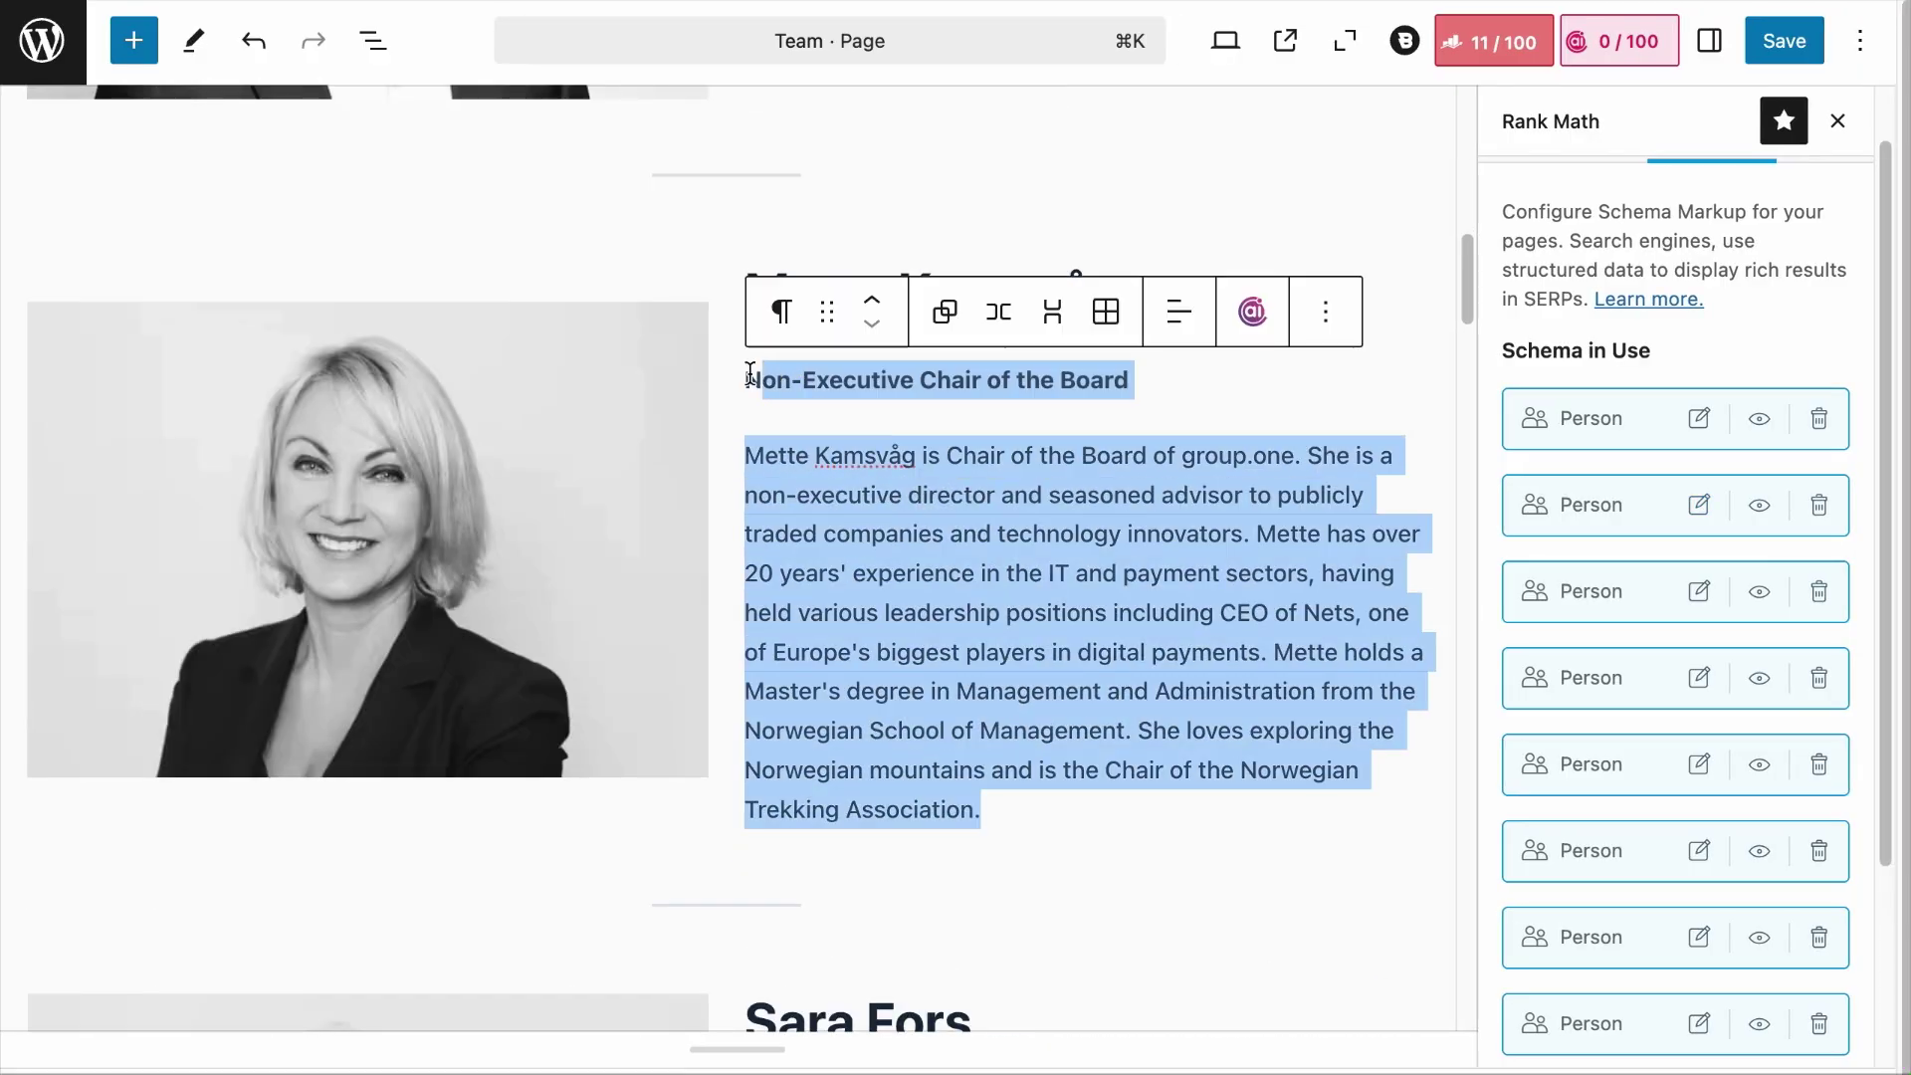
{"action": "key", "text": "BackSpace"}
{"action": "type", "text": "[rank_math_rich_snippet id=\"s-0d9b3930-1d30-421e-8305-0eb249749007\"]"}
Step: Save the updated Team page and view the published version
{"action": "scroll", "coordinate": [952, 621], "scroll_direction": "up", "scroll_amount": 4}
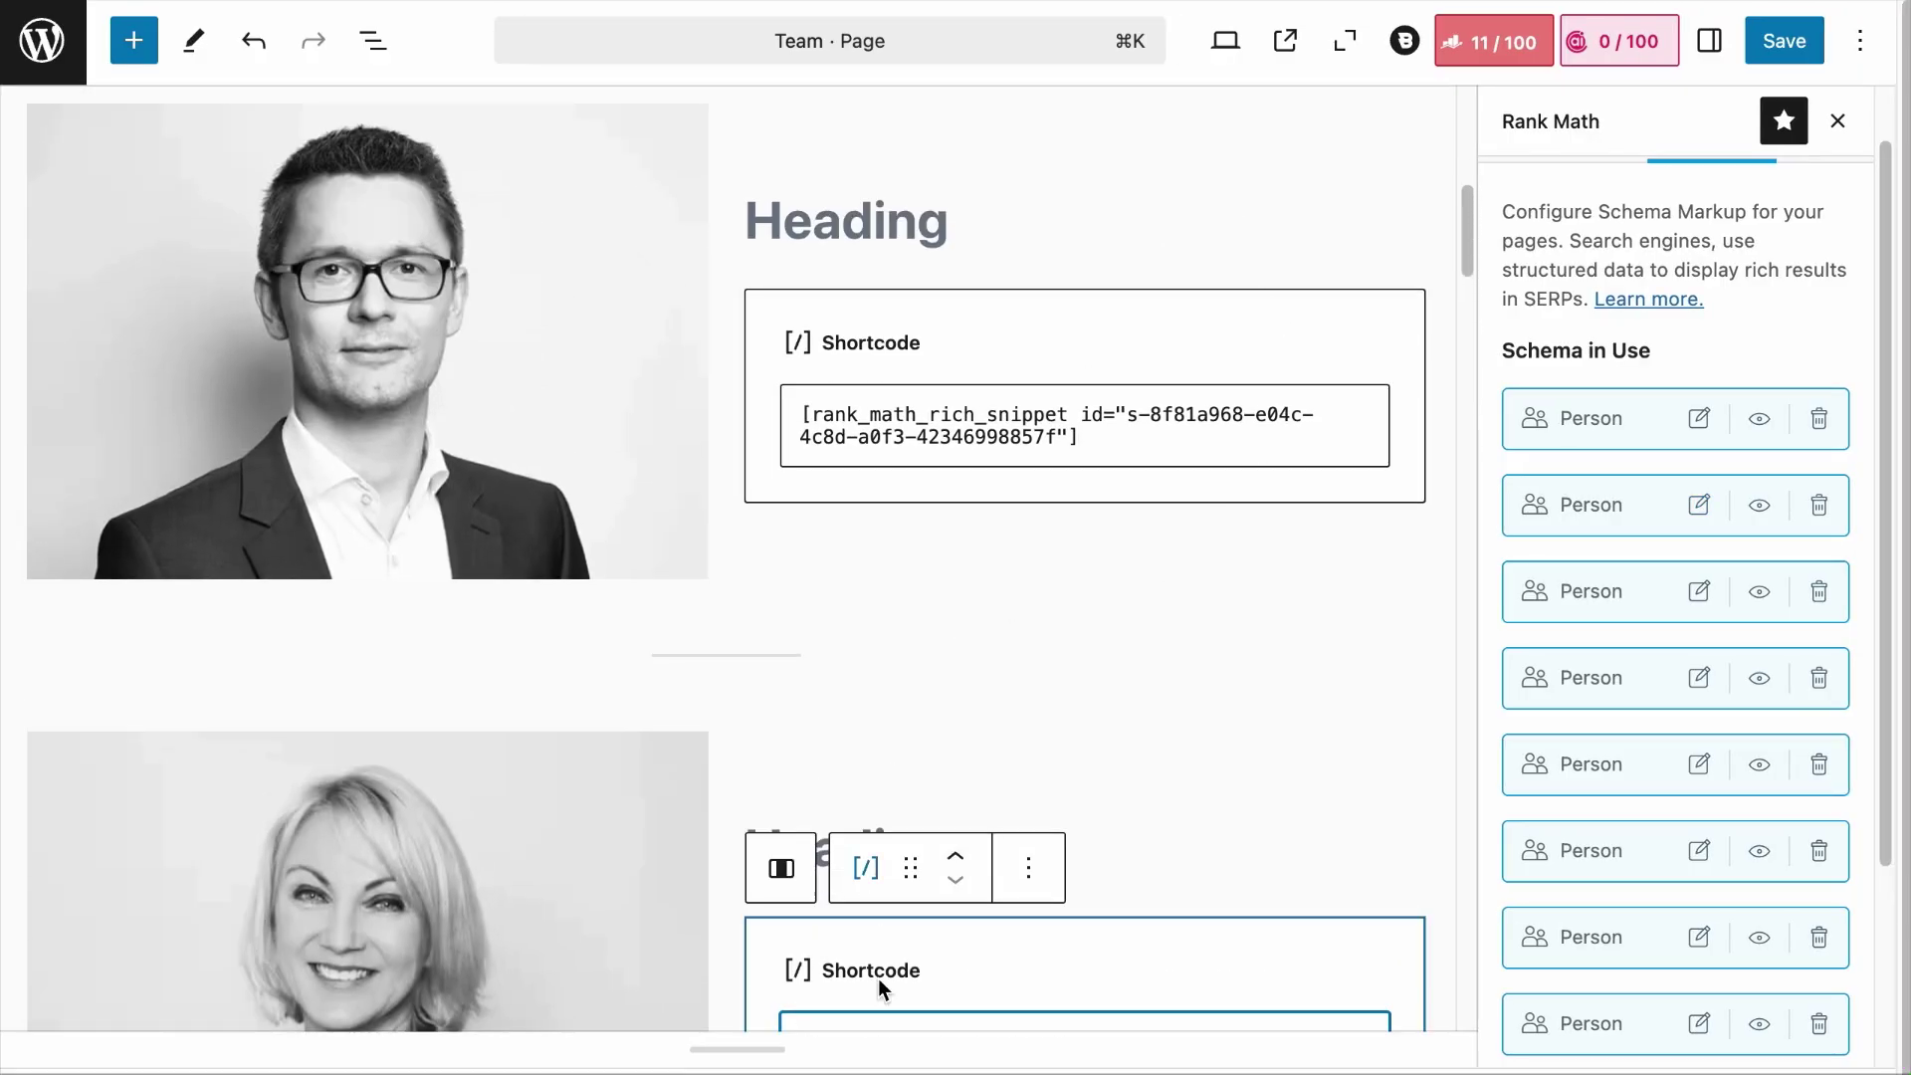
{"action": "left_click", "coordinate": [1774, 40]}
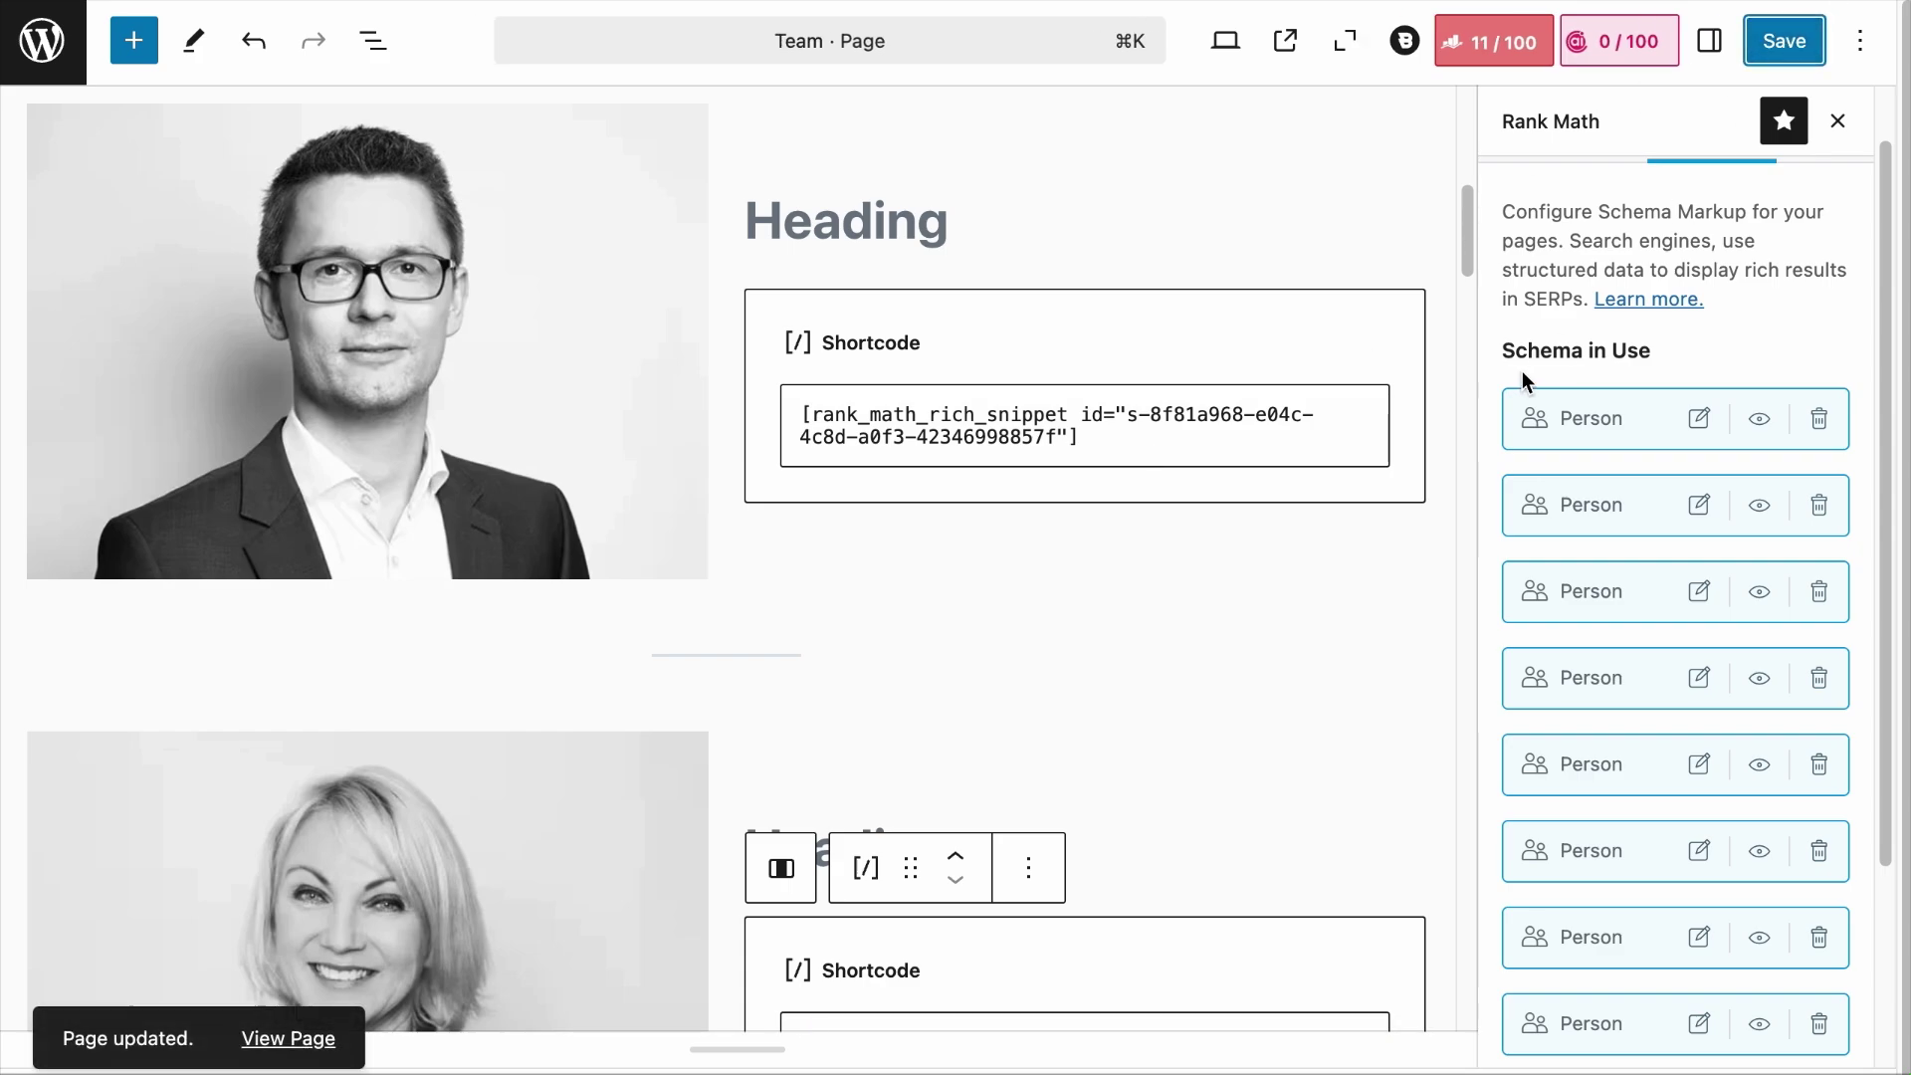
{"action": "scroll", "coordinate": [1593, 388], "scroll_direction": "down", "scroll_amount": 2}
{"action": "scroll", "coordinate": [1306, 351], "scroll_direction": "down", "scroll_amount": 2}
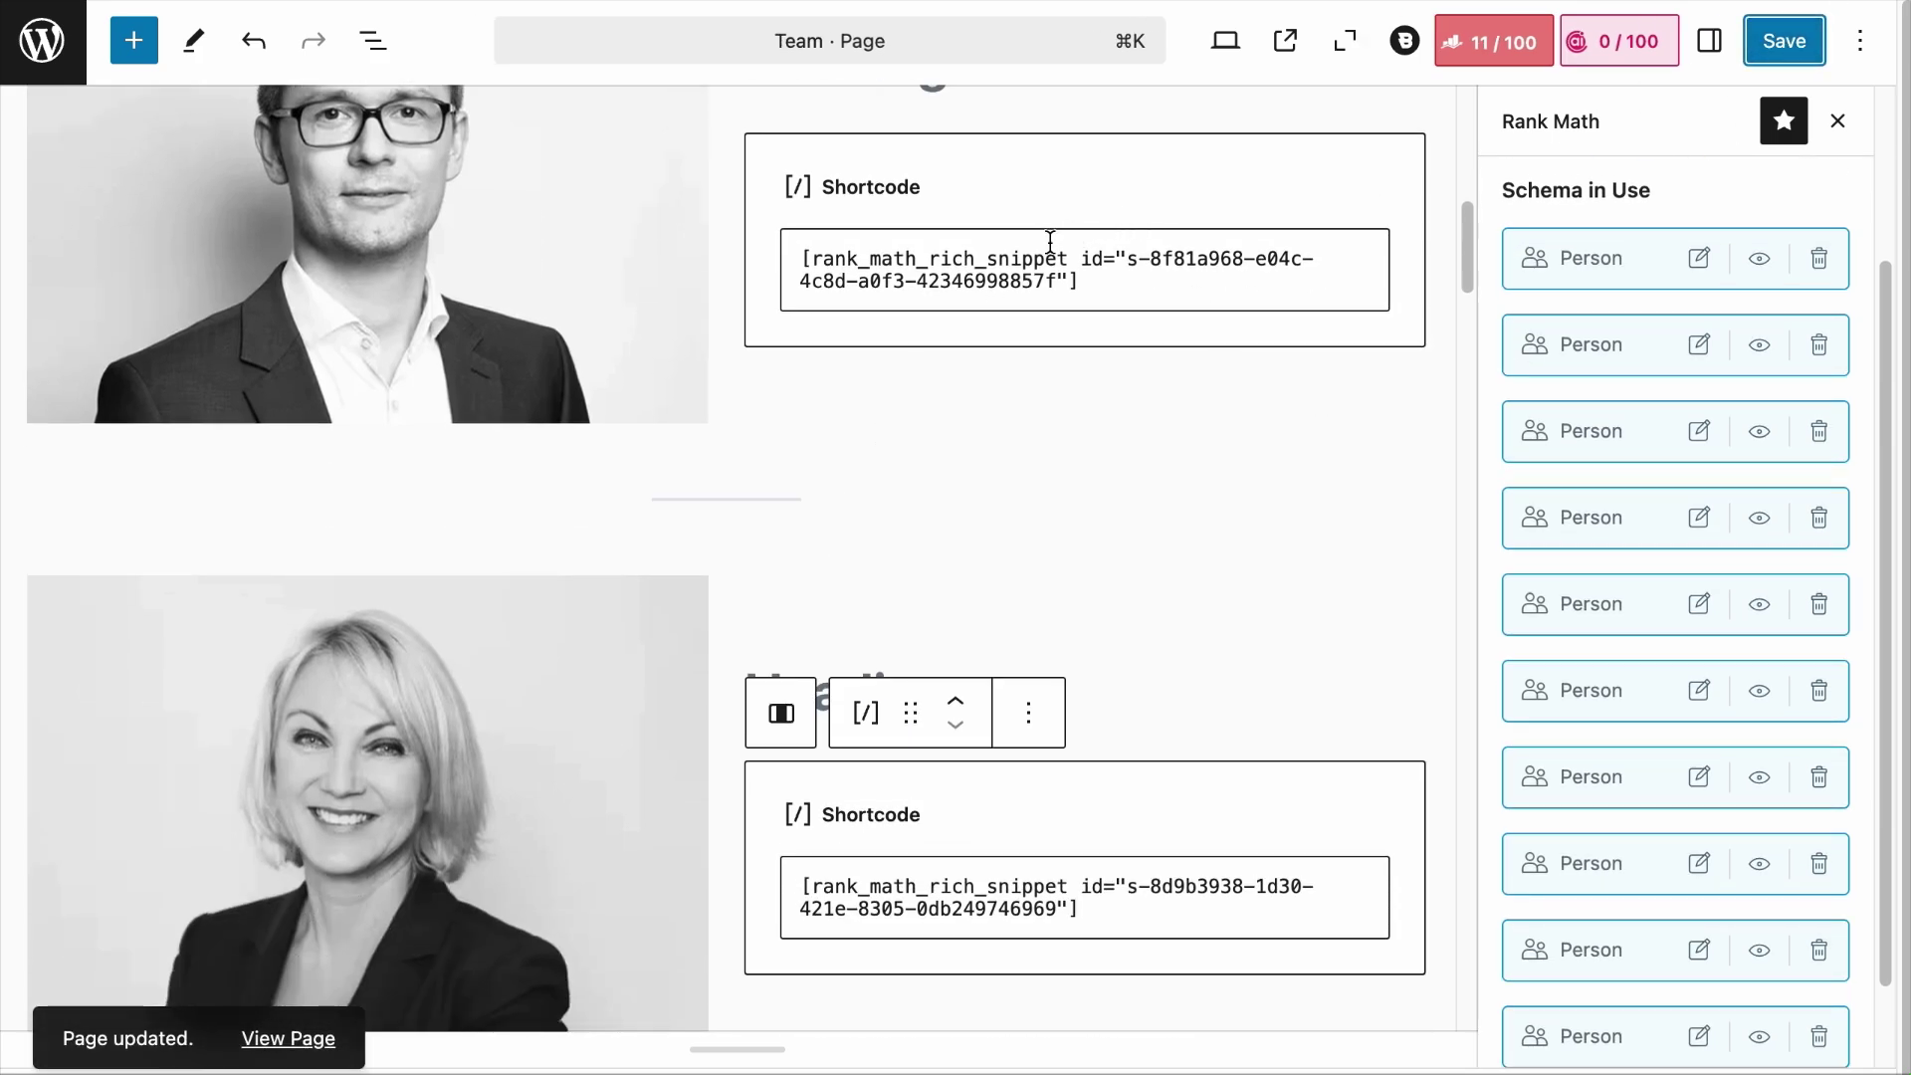
{"action": "left_click", "coordinate": [327, 1042]}
Step: Scroll the live Team page to review the schema-rendered email, address, gender and job titles
{"action": "scroll", "coordinate": [1587, 300], "scroll_direction": "down", "scroll_amount": 10}
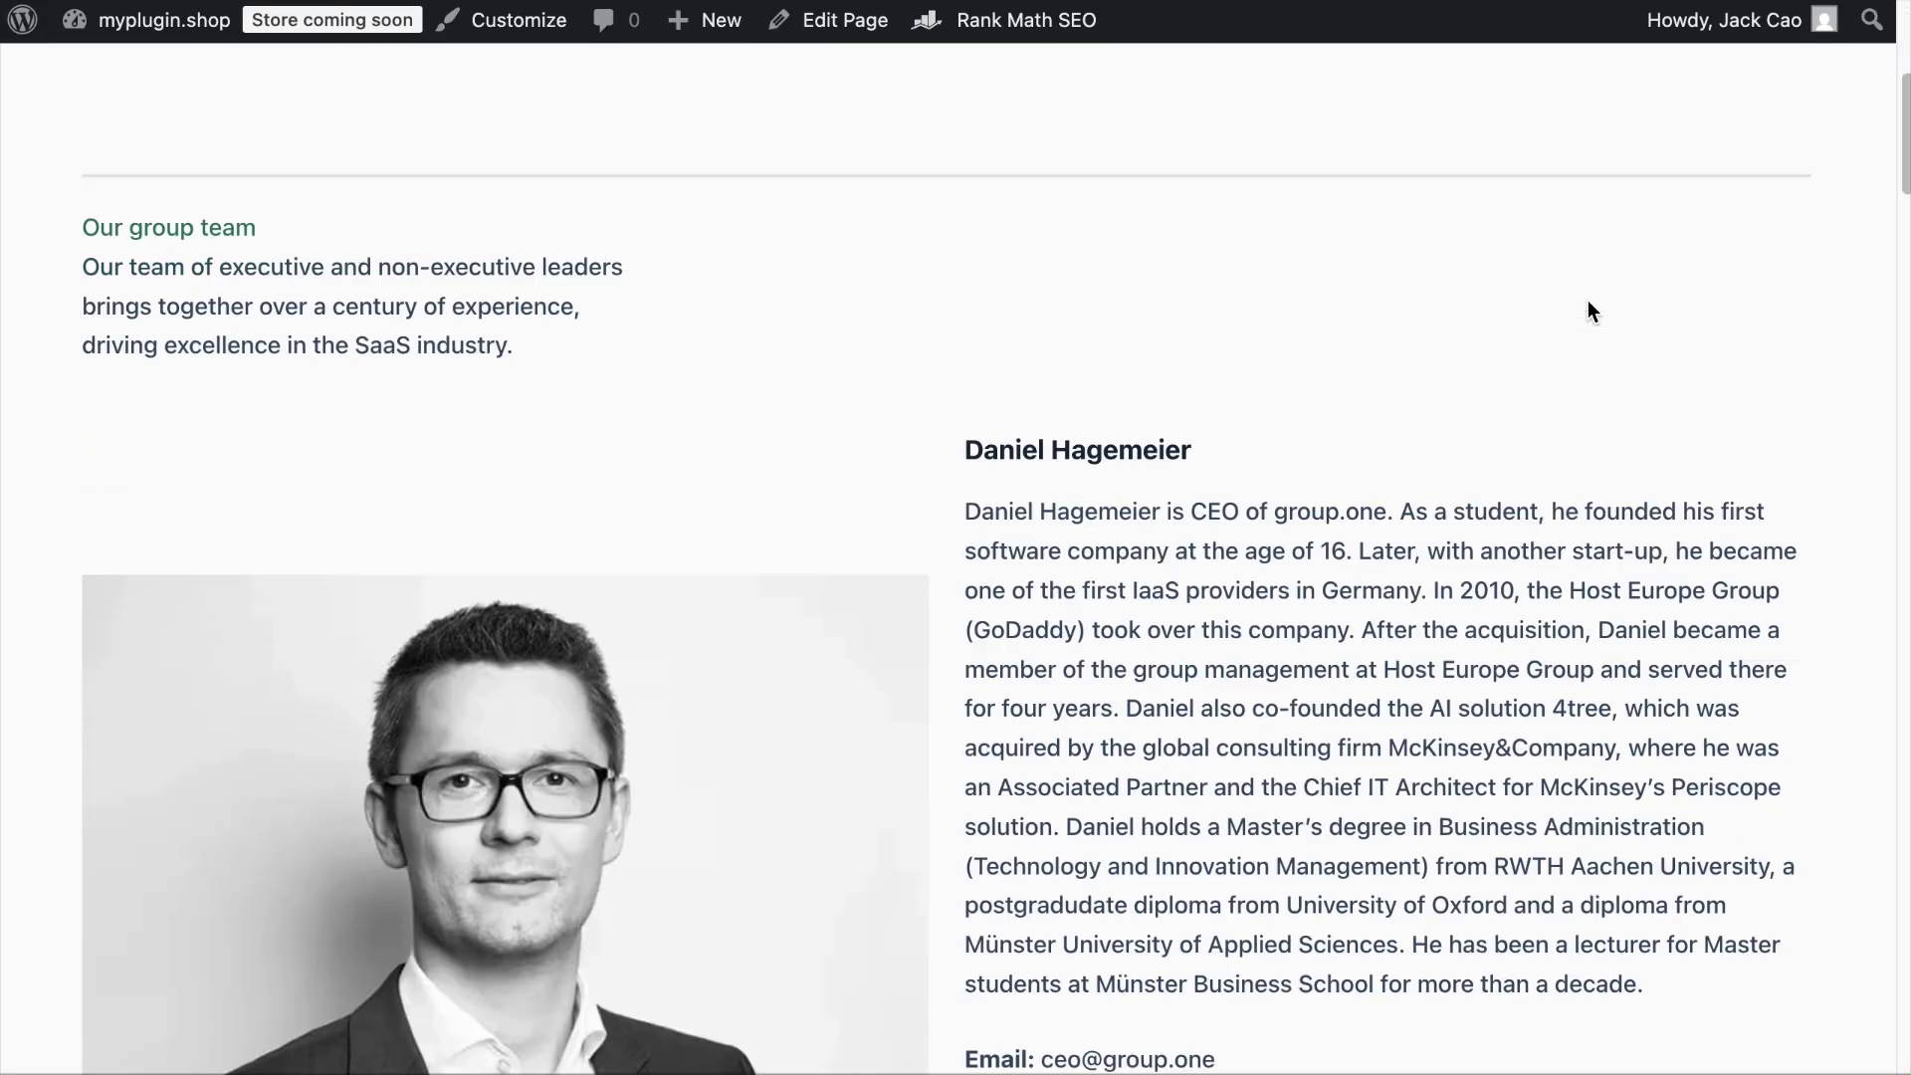
{"action": "scroll", "coordinate": [1587, 301], "scroll_direction": "down", "scroll_amount": 8}
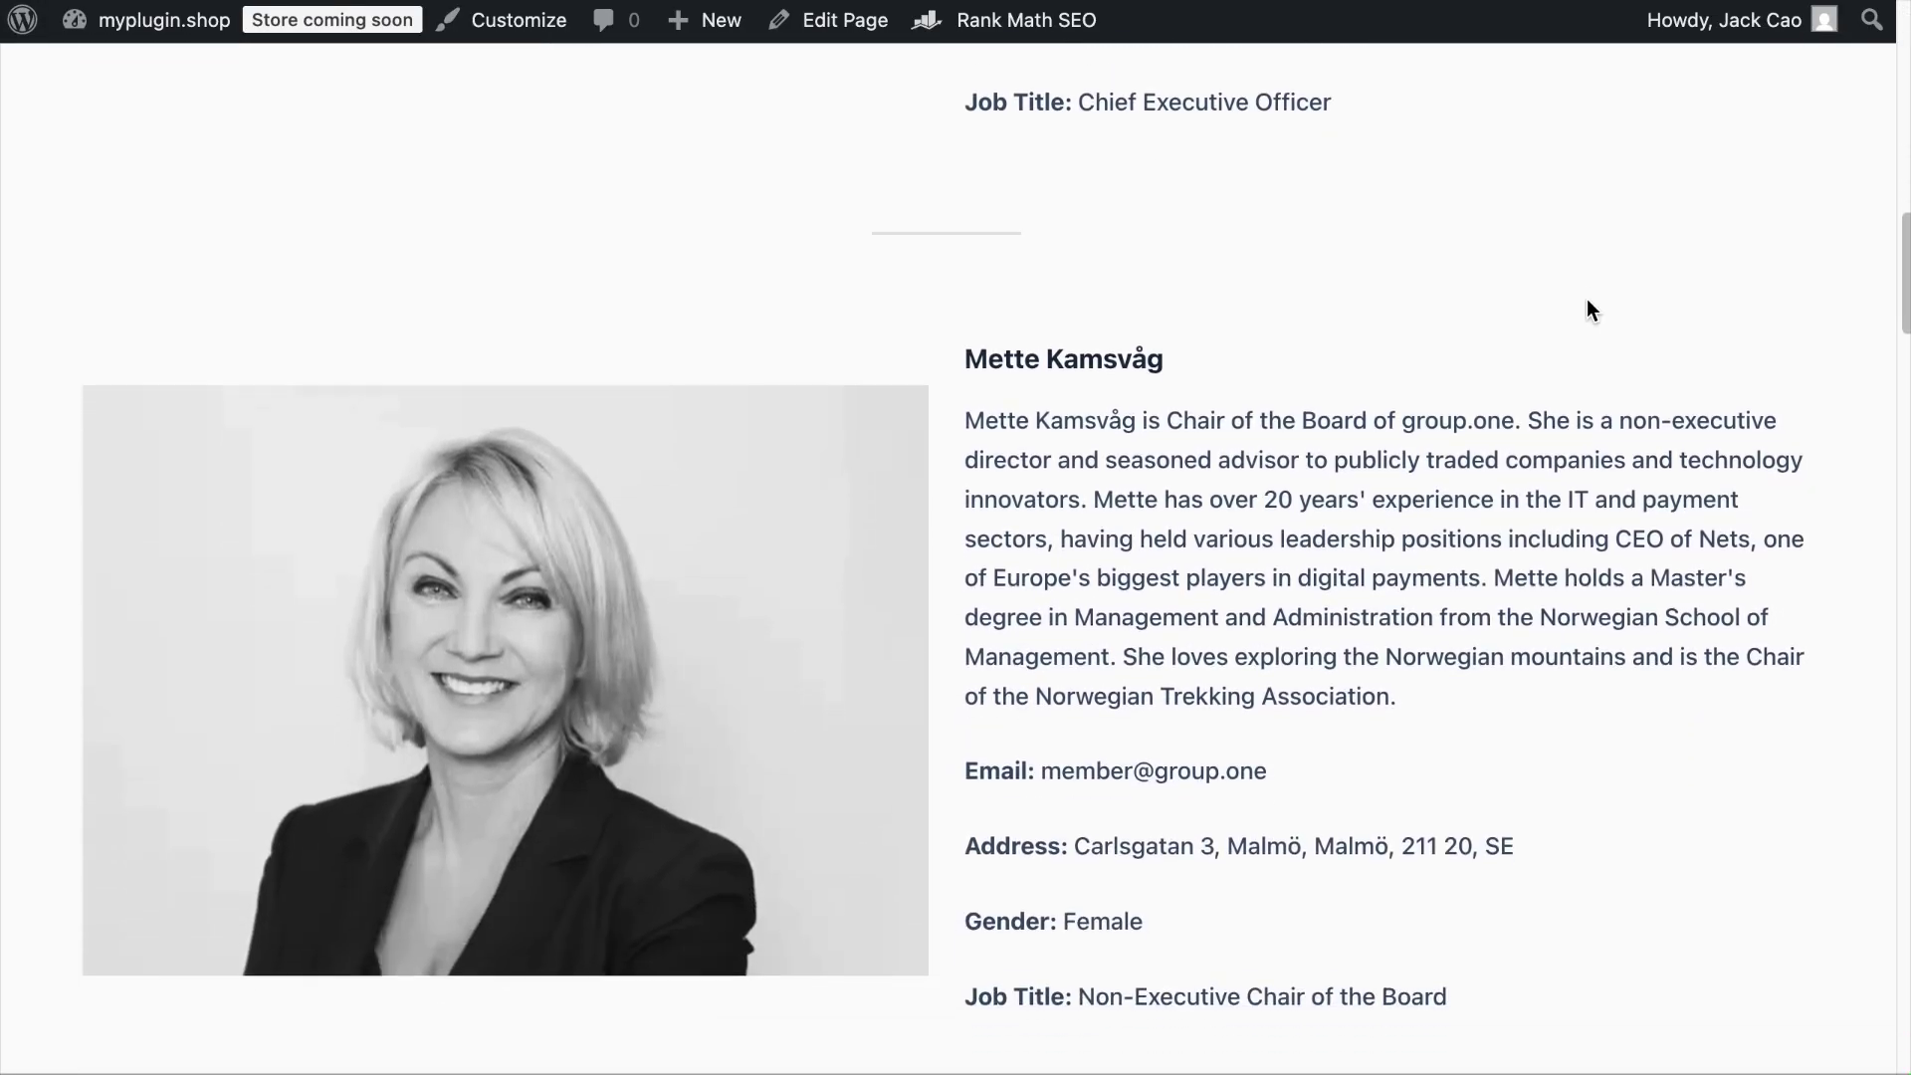
{"action": "scroll", "coordinate": [1589, 309], "scroll_direction": "down", "scroll_amount": 8}
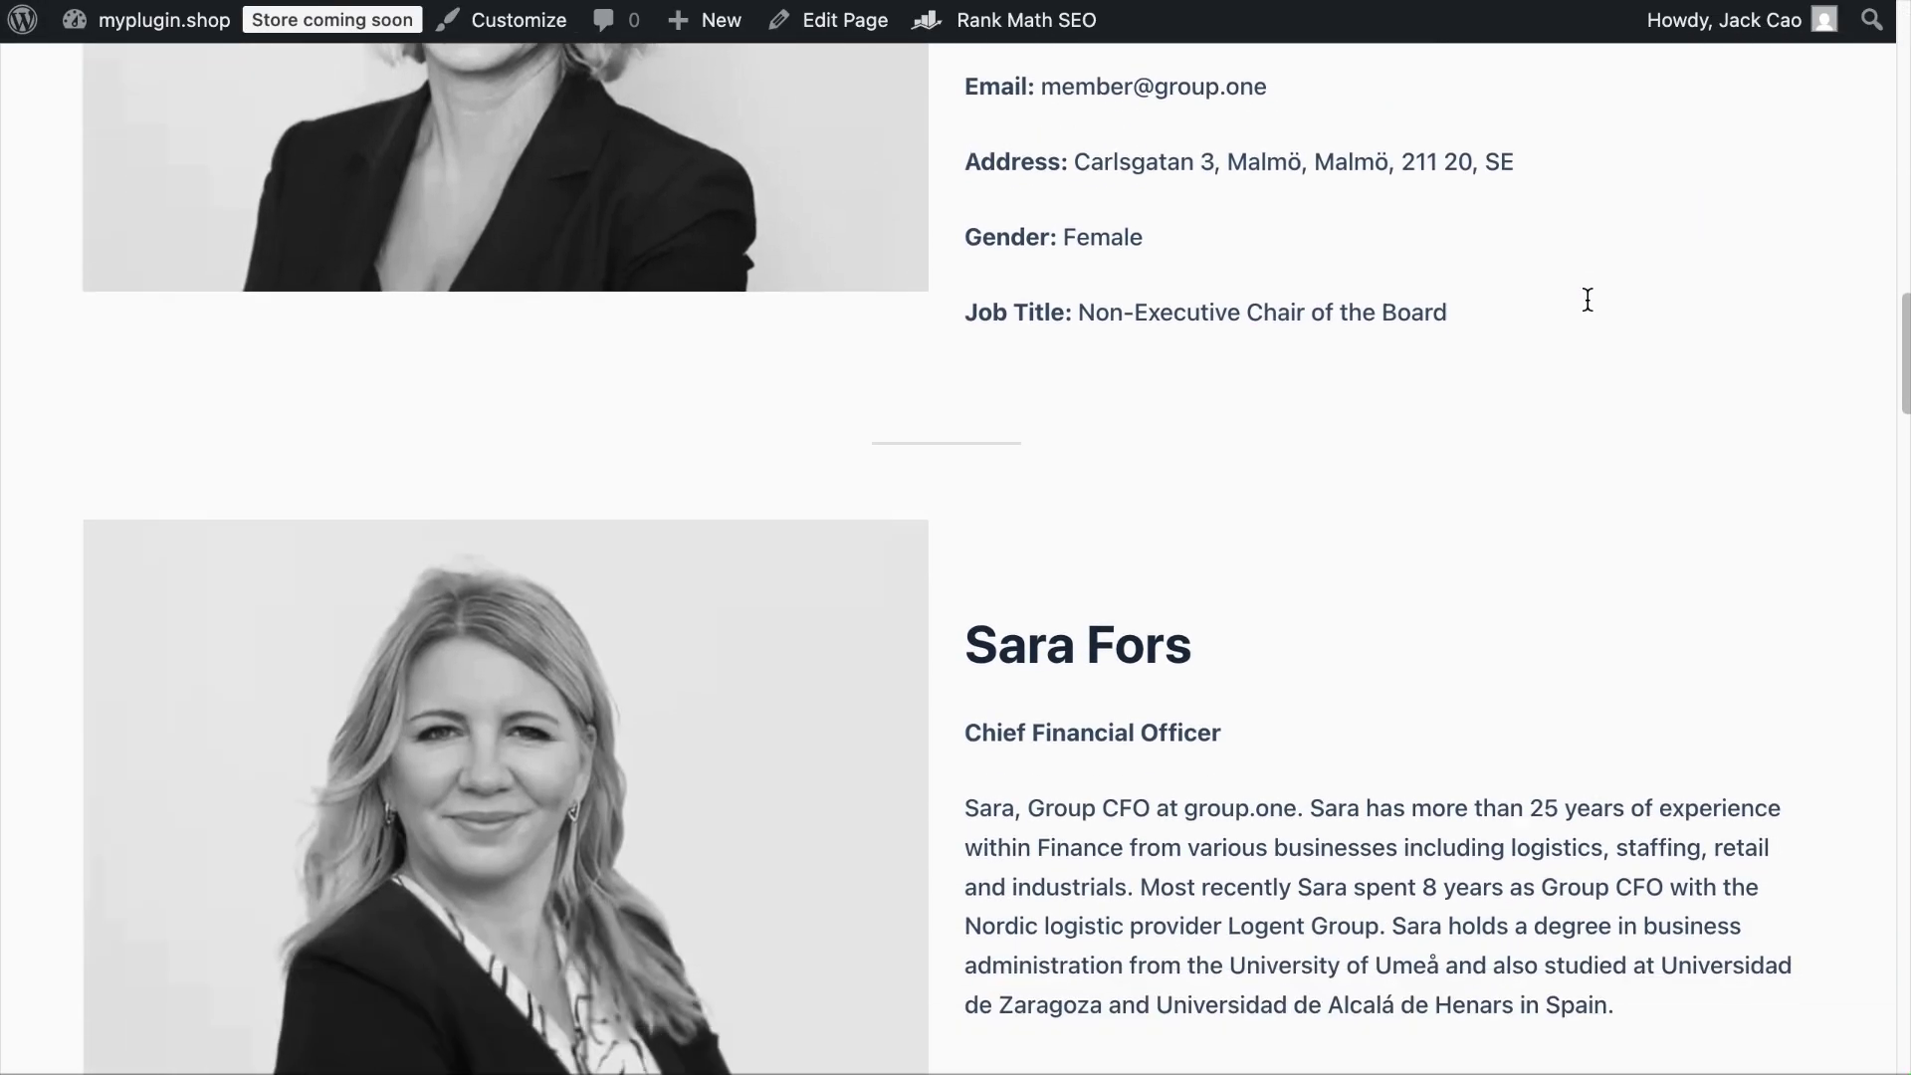
{"action": "scroll", "coordinate": [1588, 301], "scroll_direction": "down", "scroll_amount": 2}
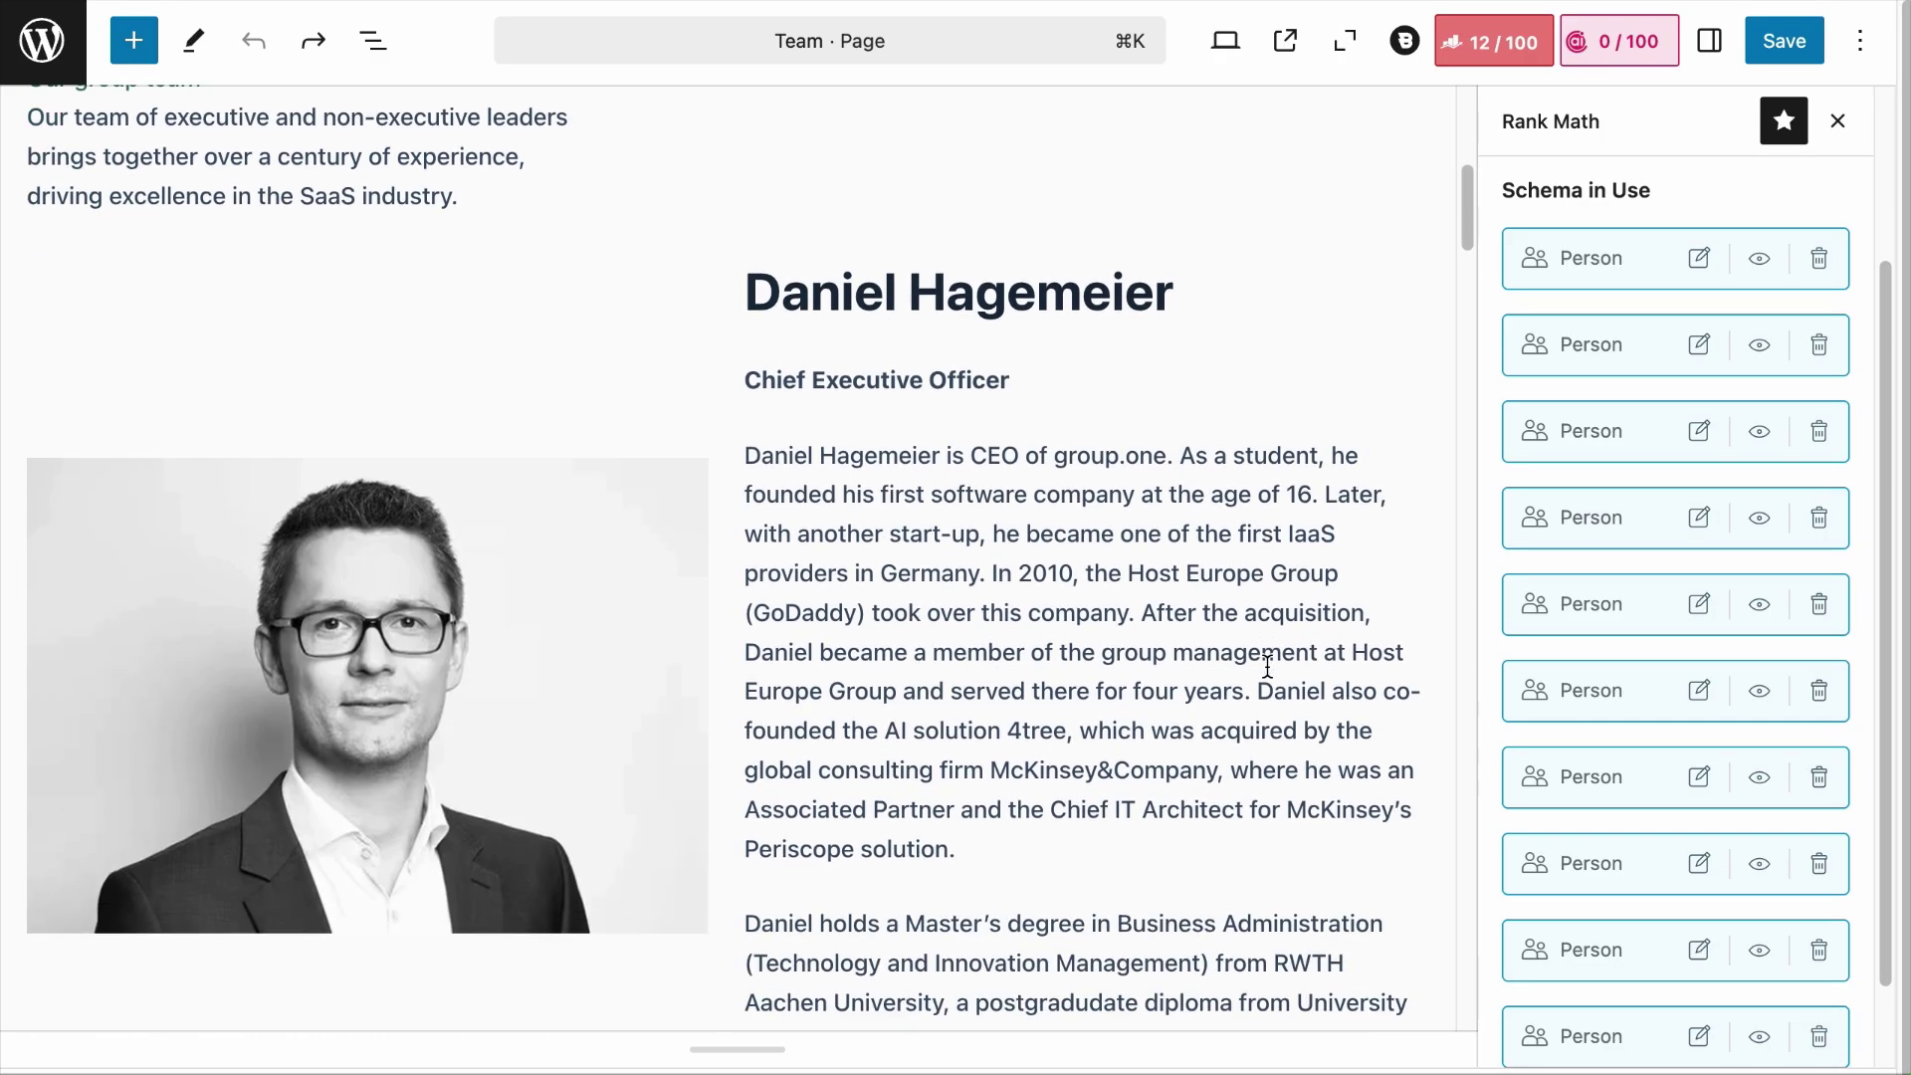
{"action": "scroll", "coordinate": [1267, 665], "scroll_direction": "down", "scroll_amount": 3}
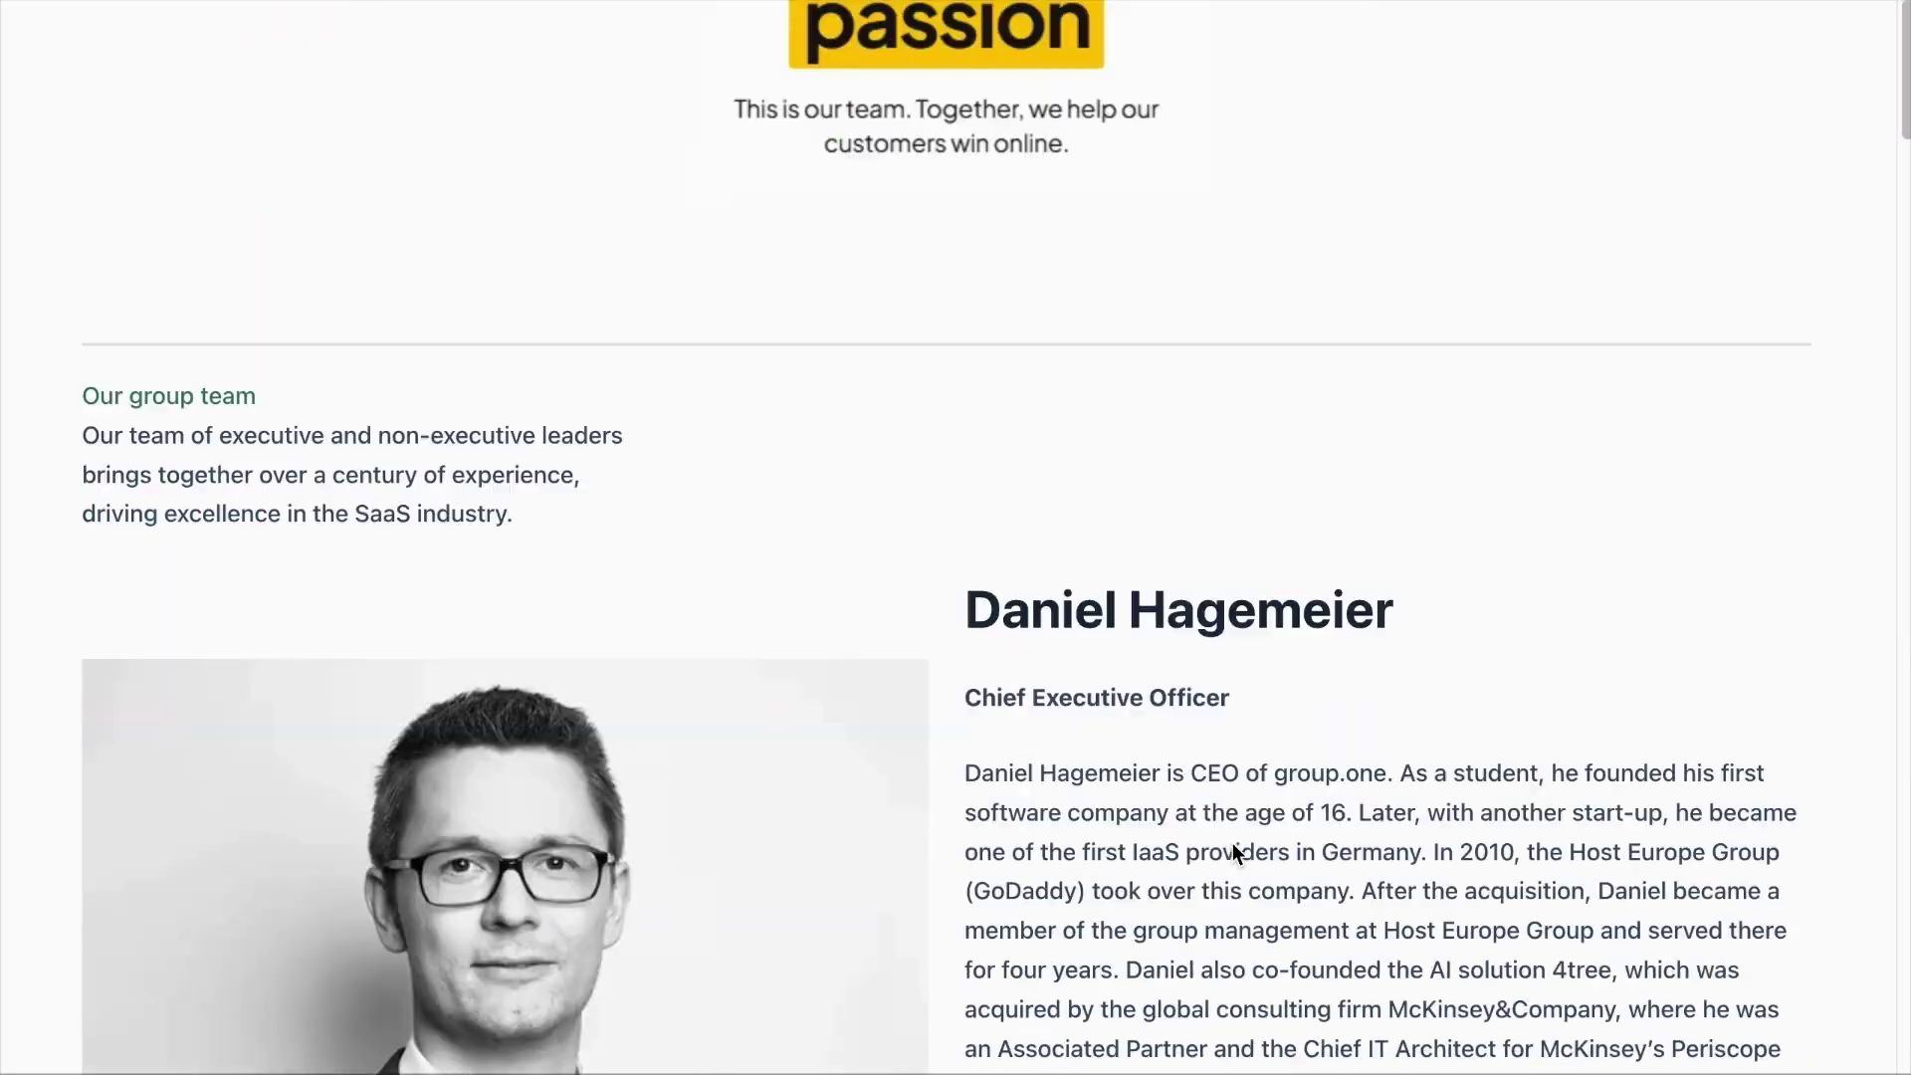
{"action": "scroll", "coordinate": [1233, 844], "scroll_direction": "down", "scroll_amount": 8}
Step: Show the Team page's HTML source and select all of it
{"action": "scroll", "coordinate": [1232, 845], "scroll_direction": "down", "scroll_amount": 9}
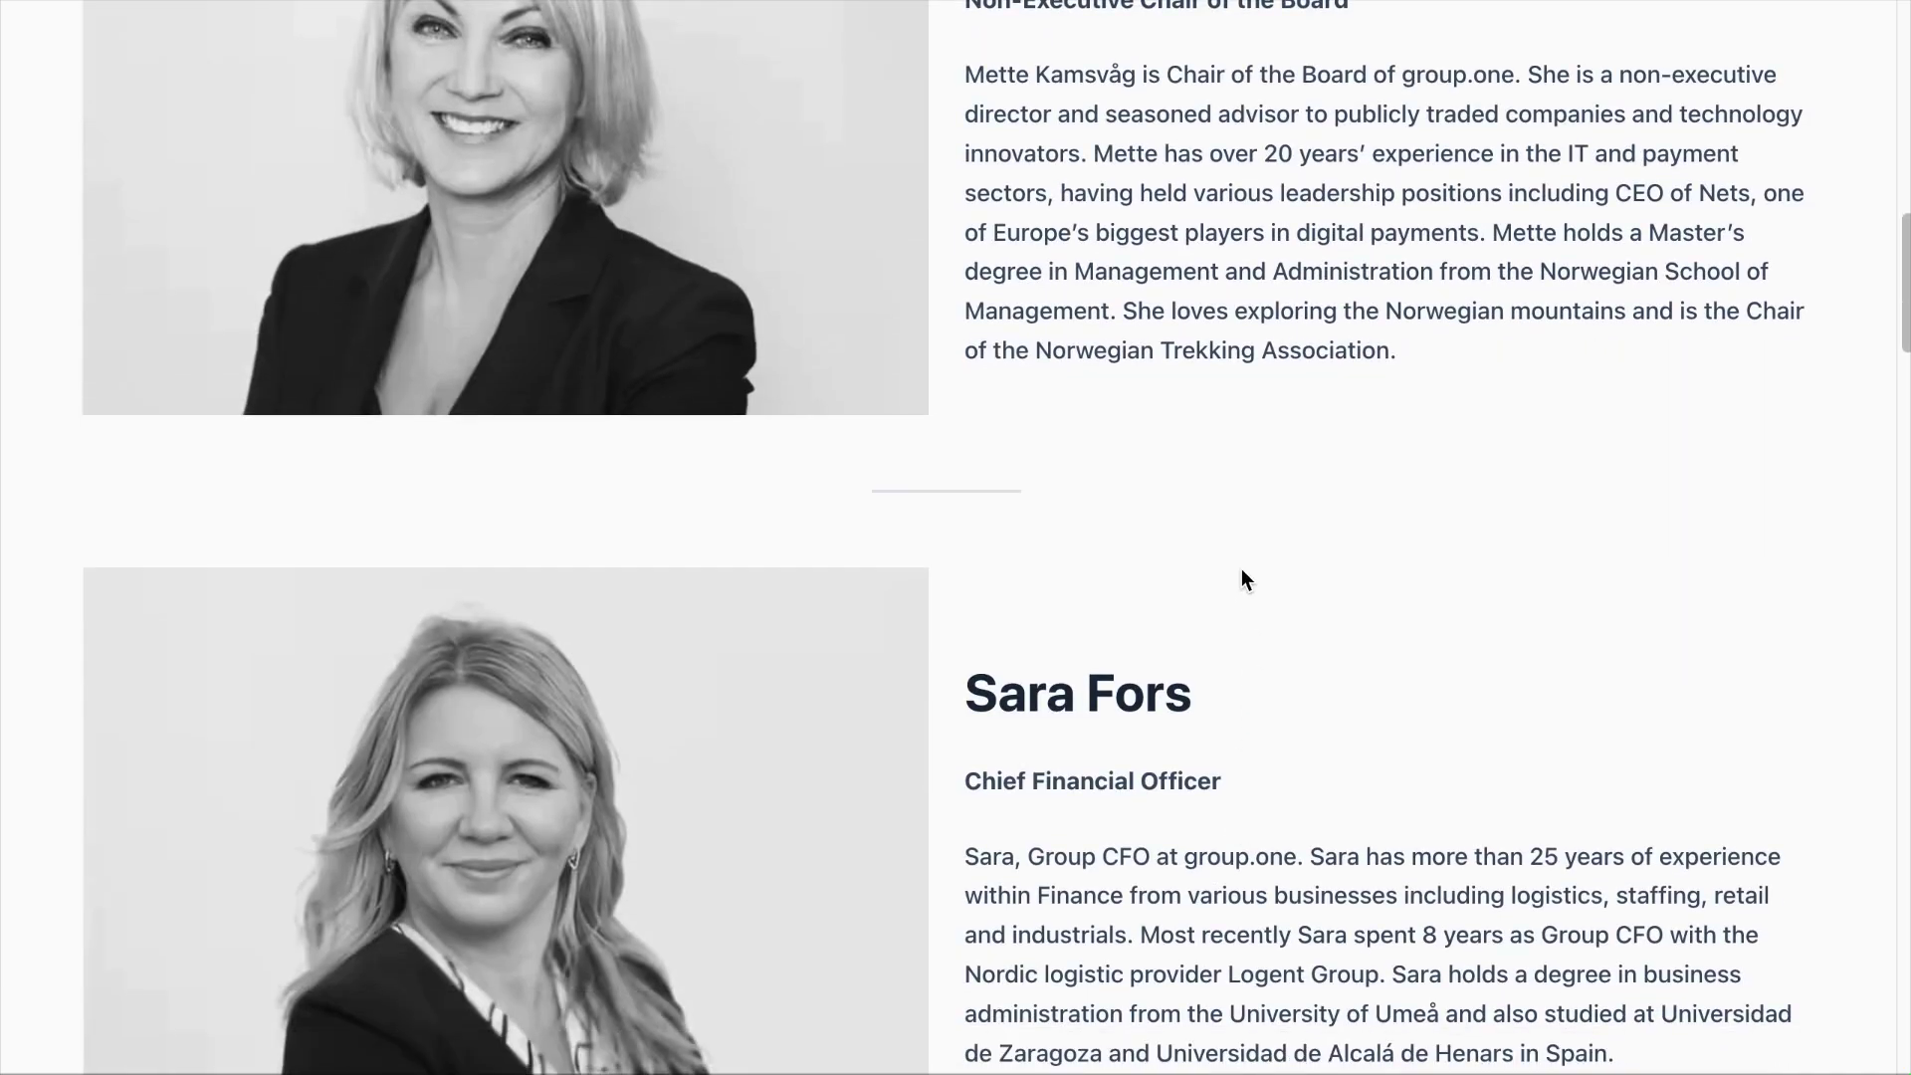
{"action": "right_click", "coordinate": [1211, 493]}
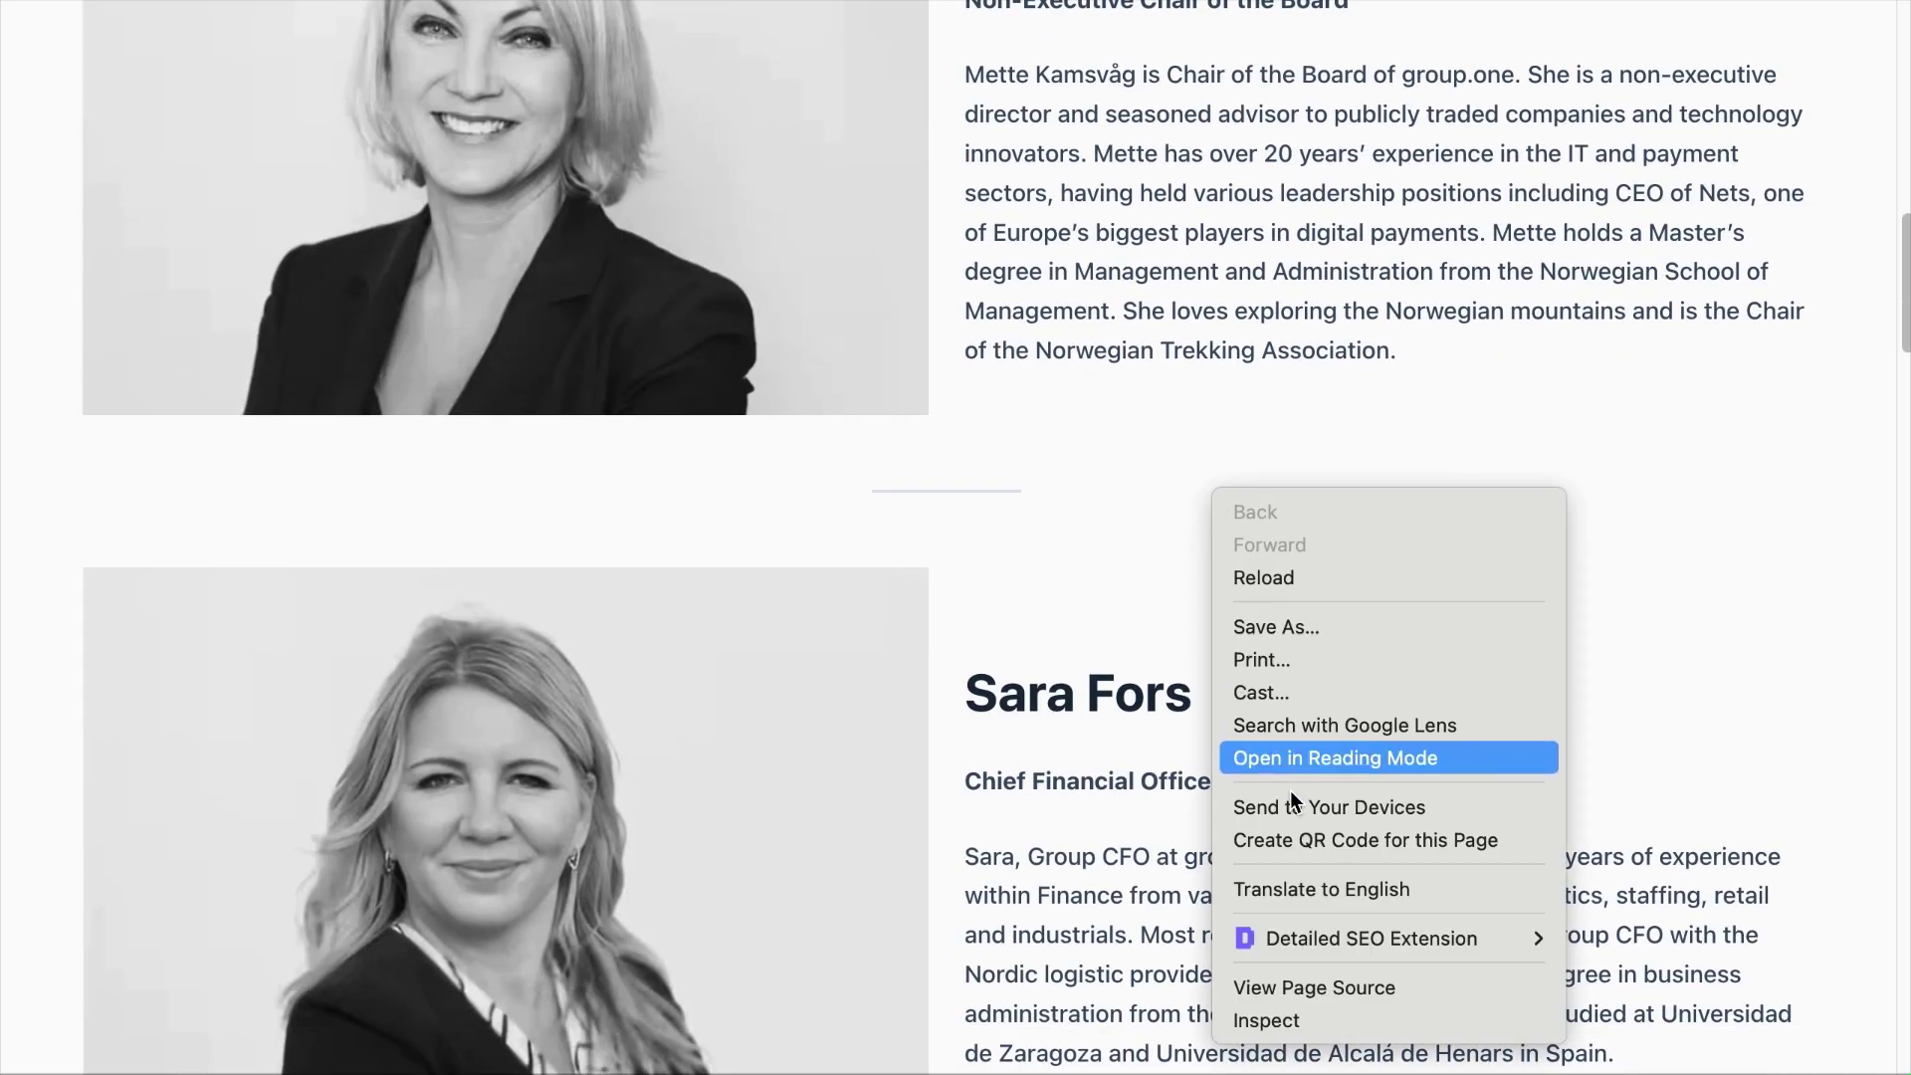
{"action": "left_click", "coordinate": [1299, 986]}
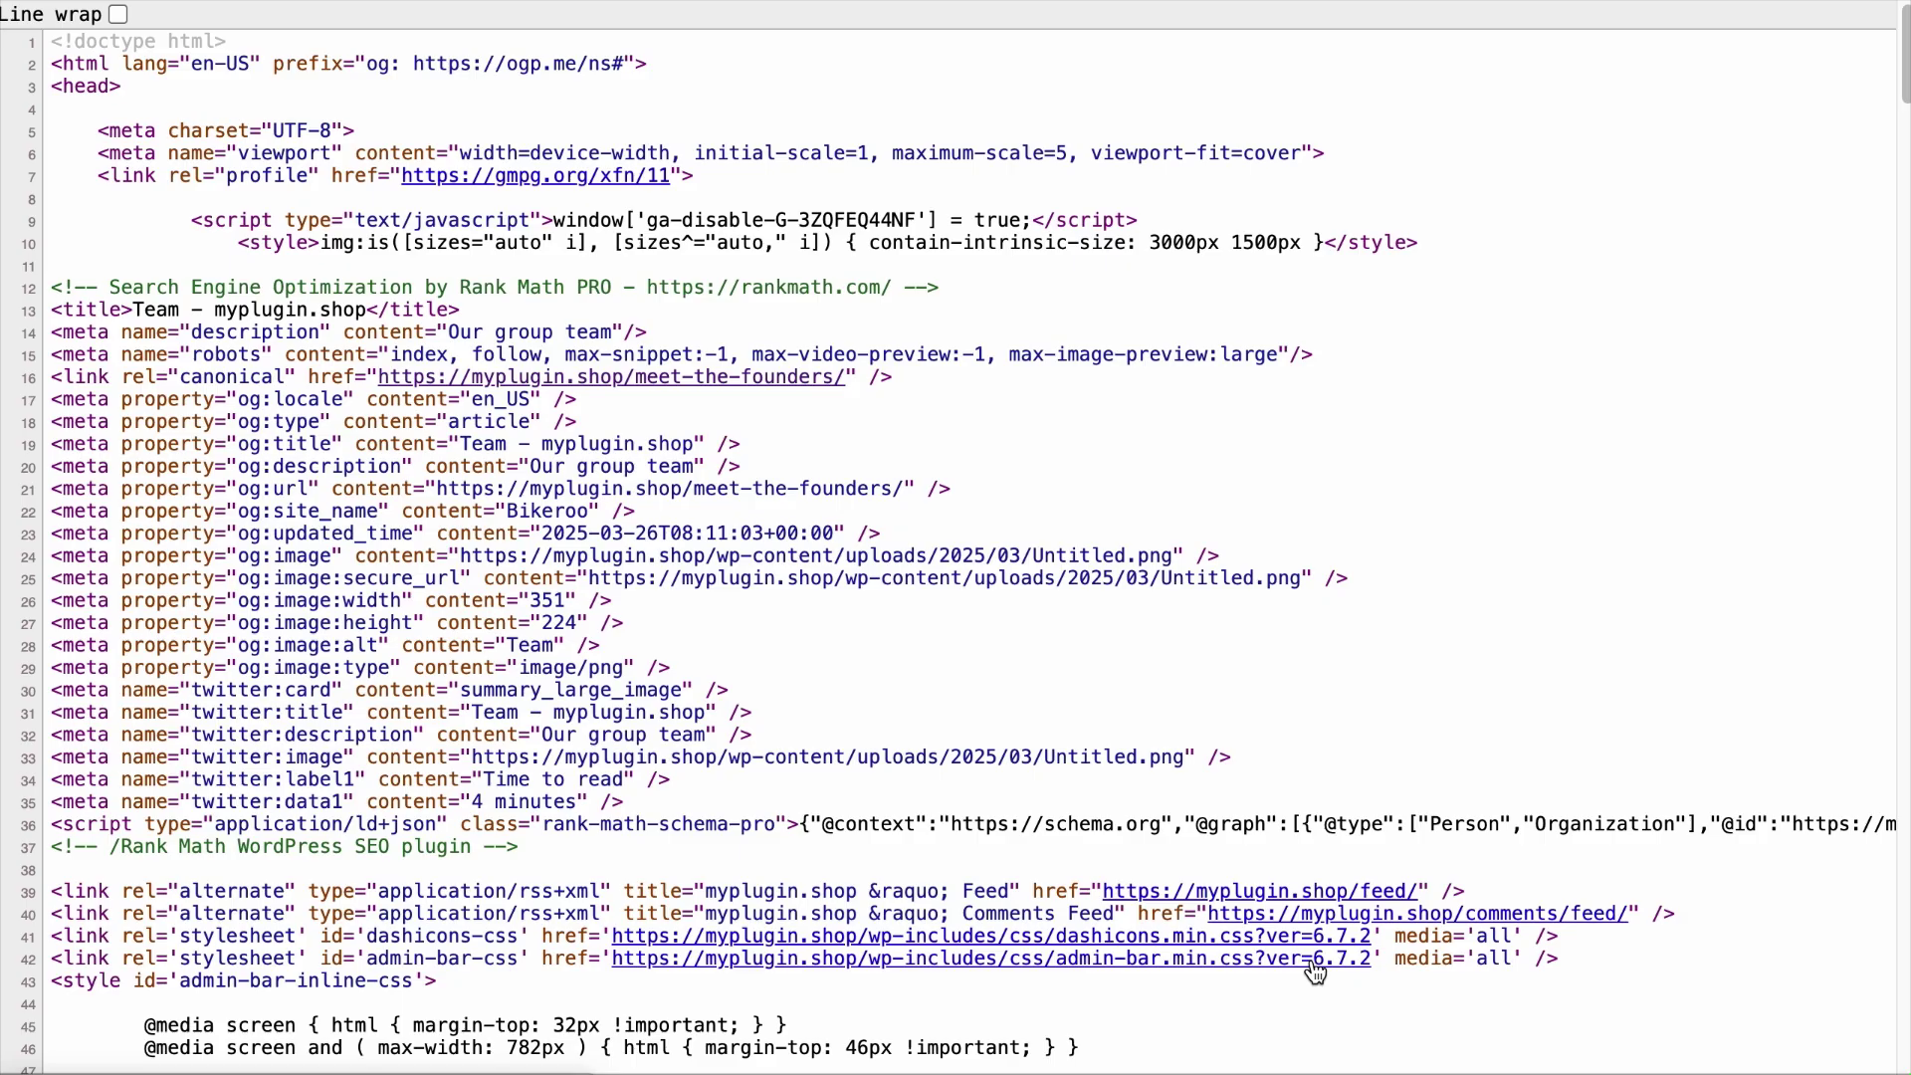
{"action": "key", "text": "super+a"}
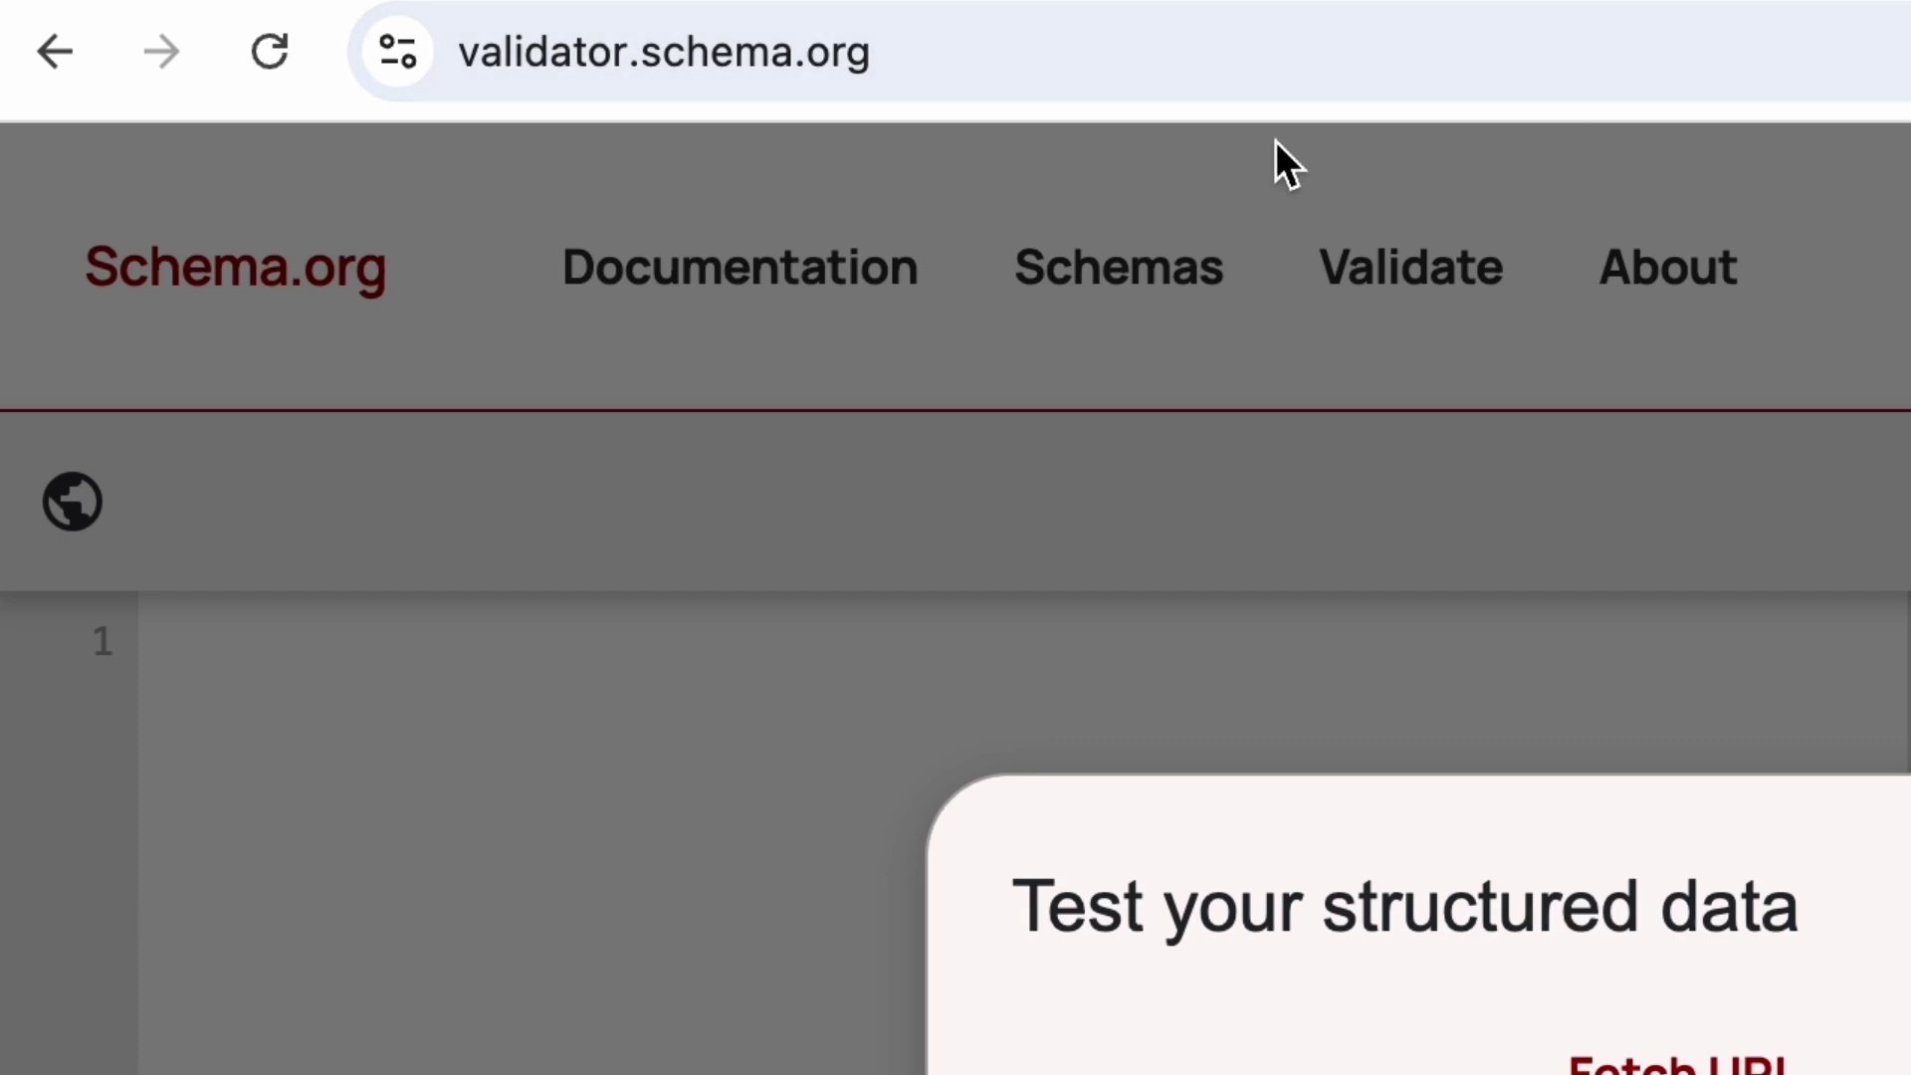
Step: Paste the page source as a code snippet in the validator and run the test
{"action": "left_click", "coordinate": [1219, 68]}
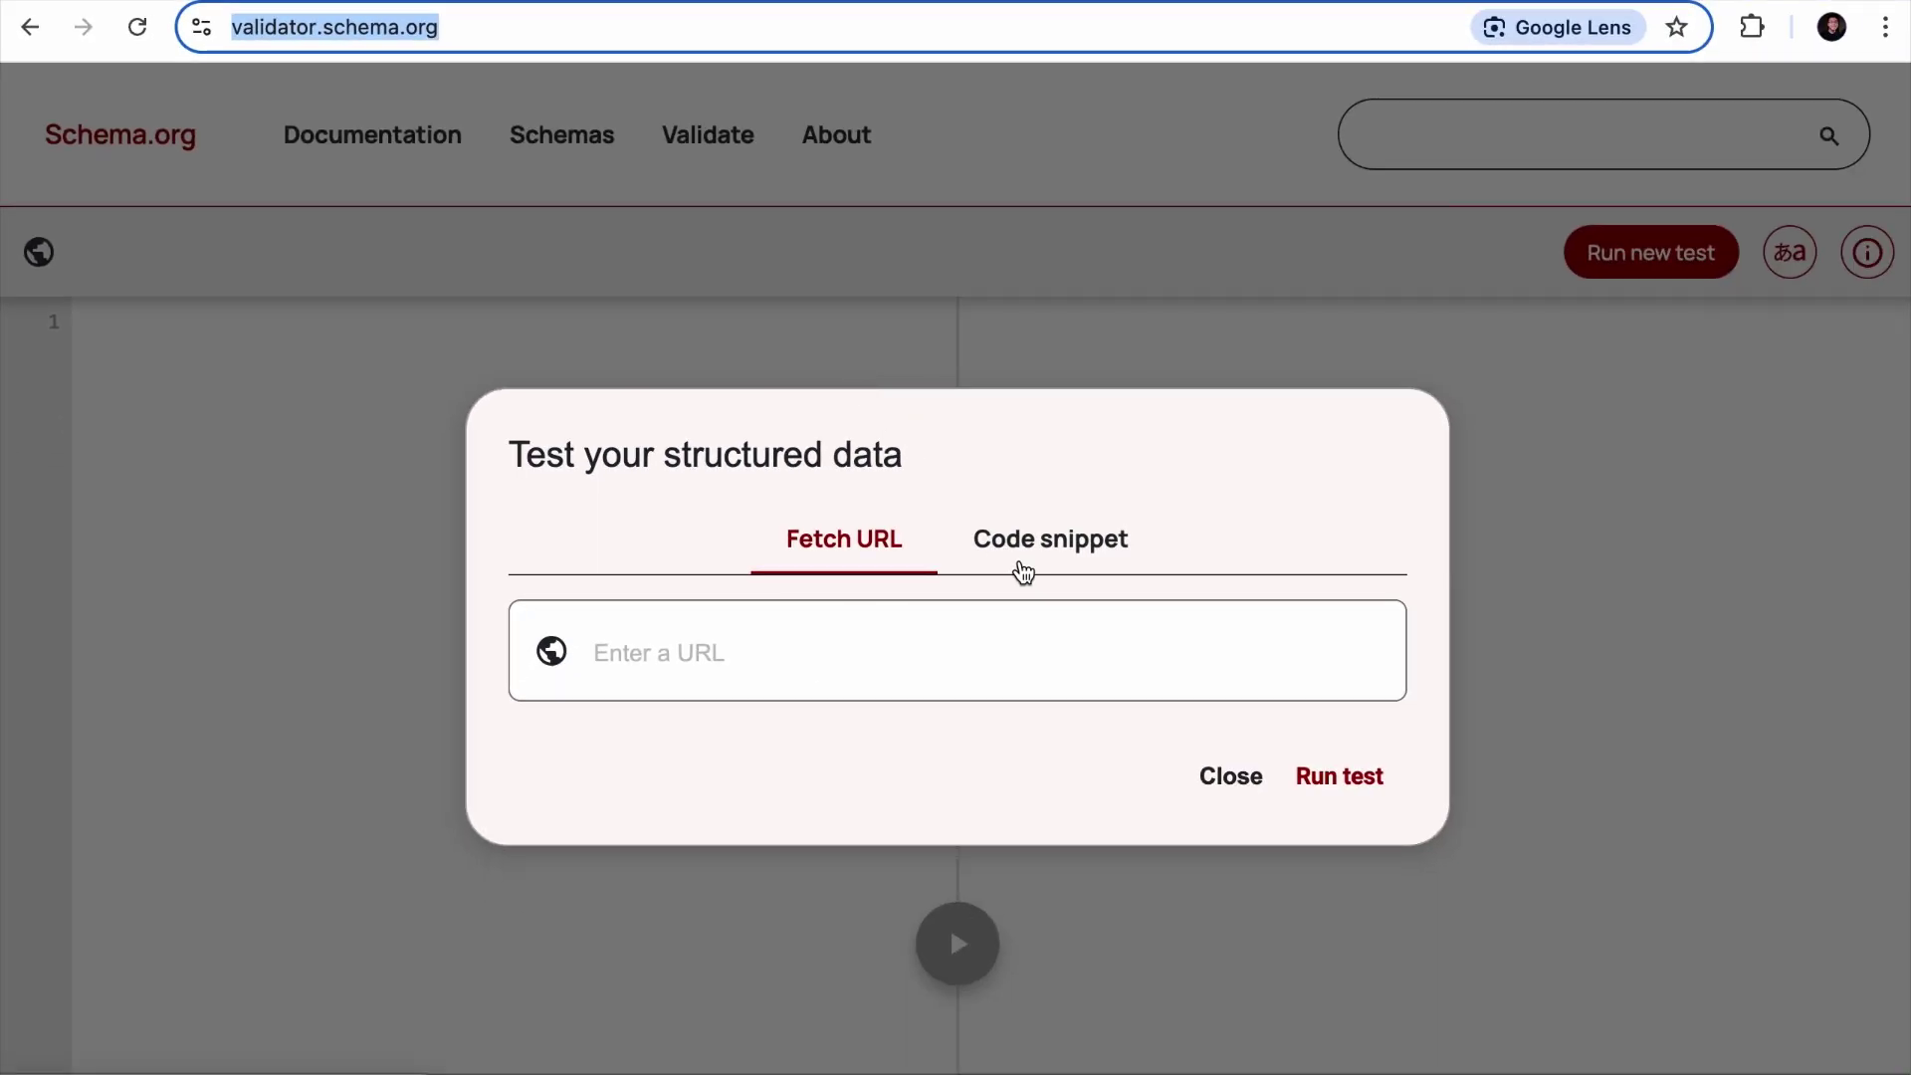
{"action": "left_click", "coordinate": [1023, 558]}
{"action": "key", "text": "super+v"}
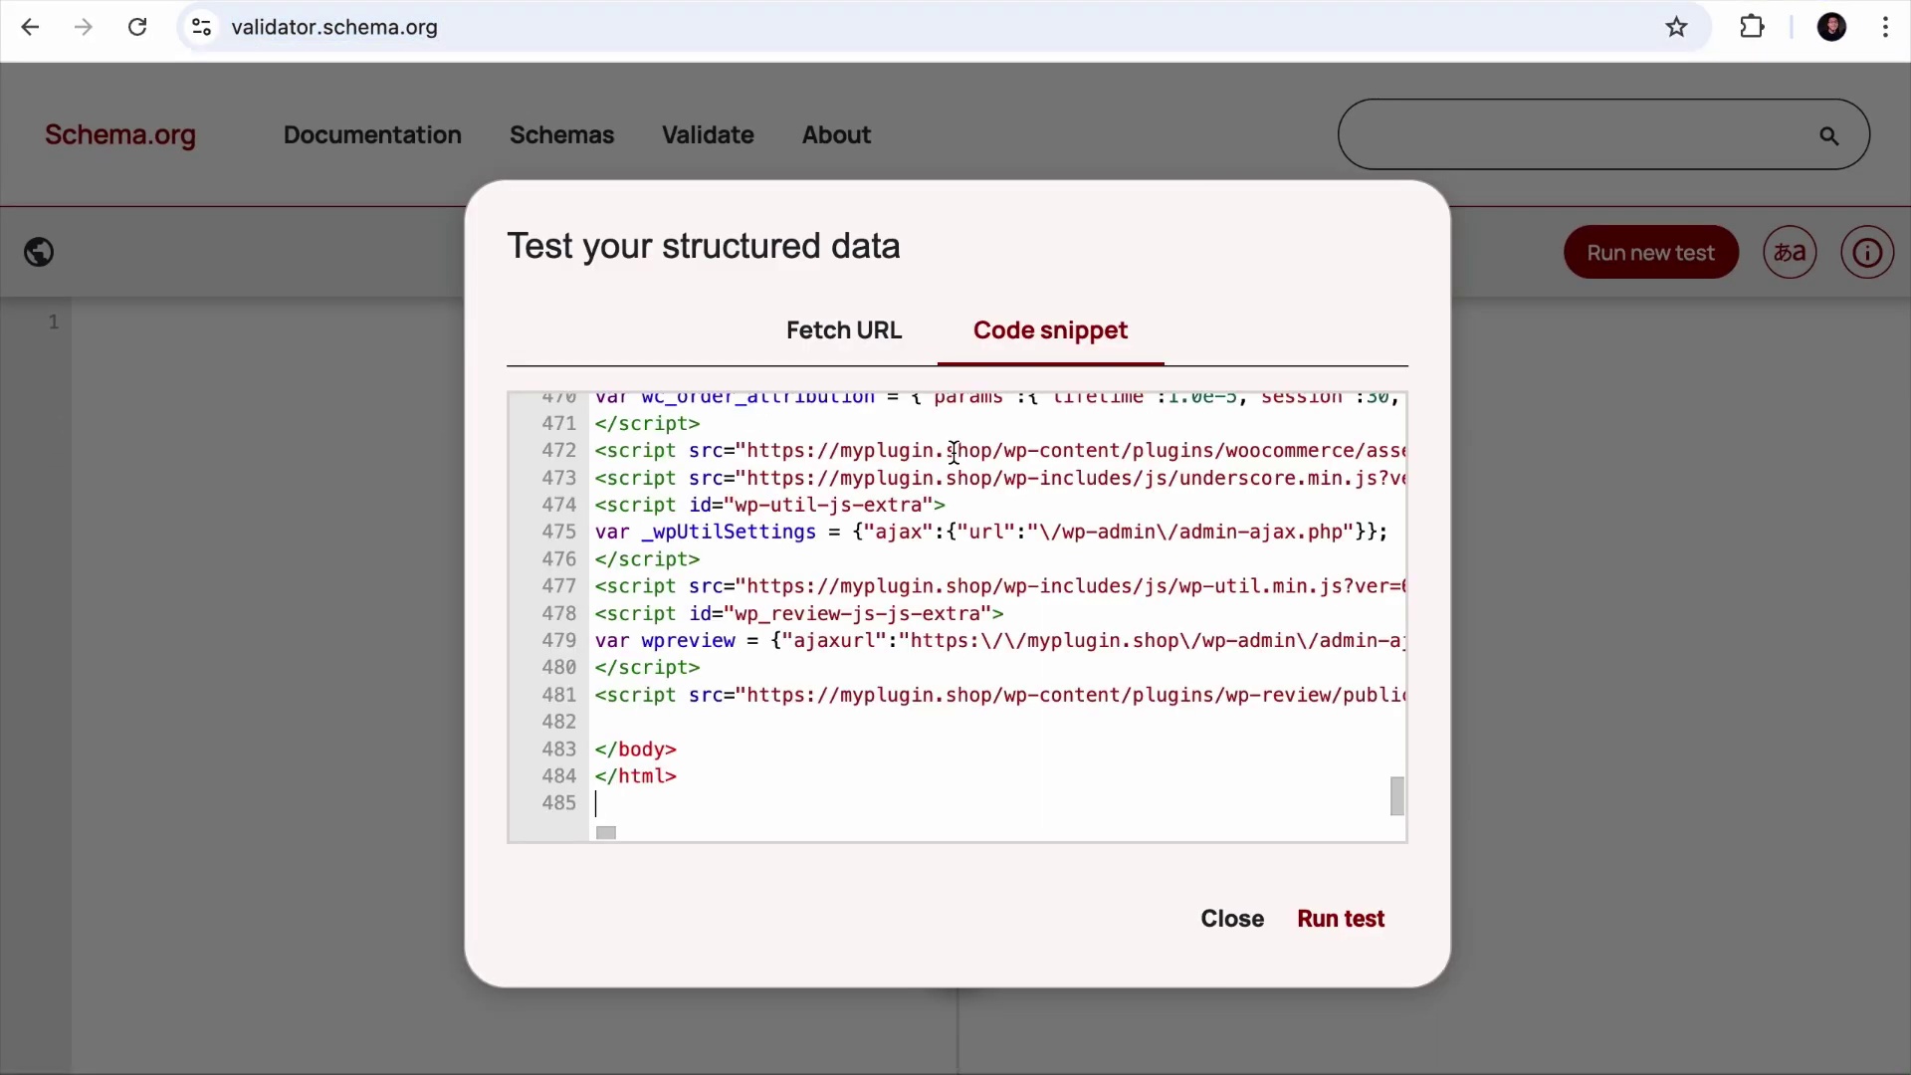
{"action": "left_click", "coordinate": [1314, 921]}
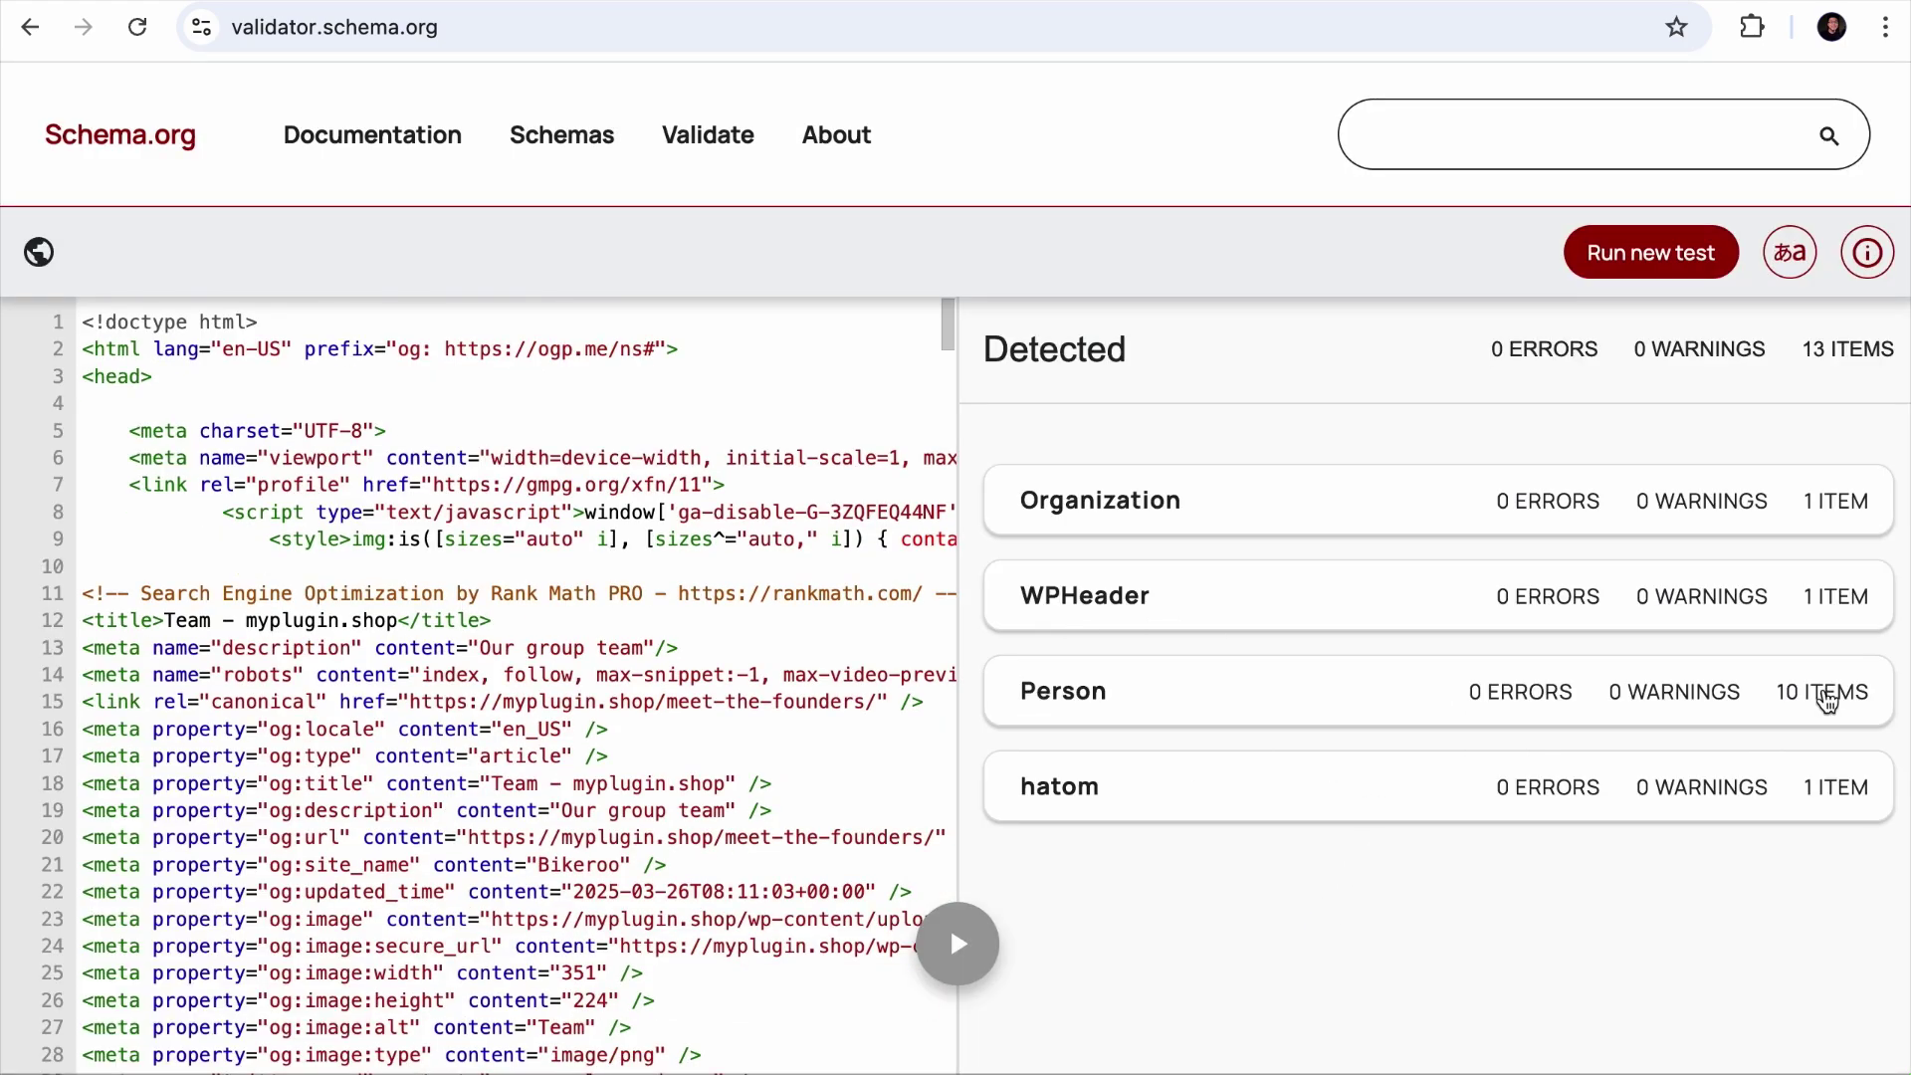
Step: Inspect the ten detected Person items, expanding two members' entries
{"action": "left_click", "coordinate": [1324, 709]}
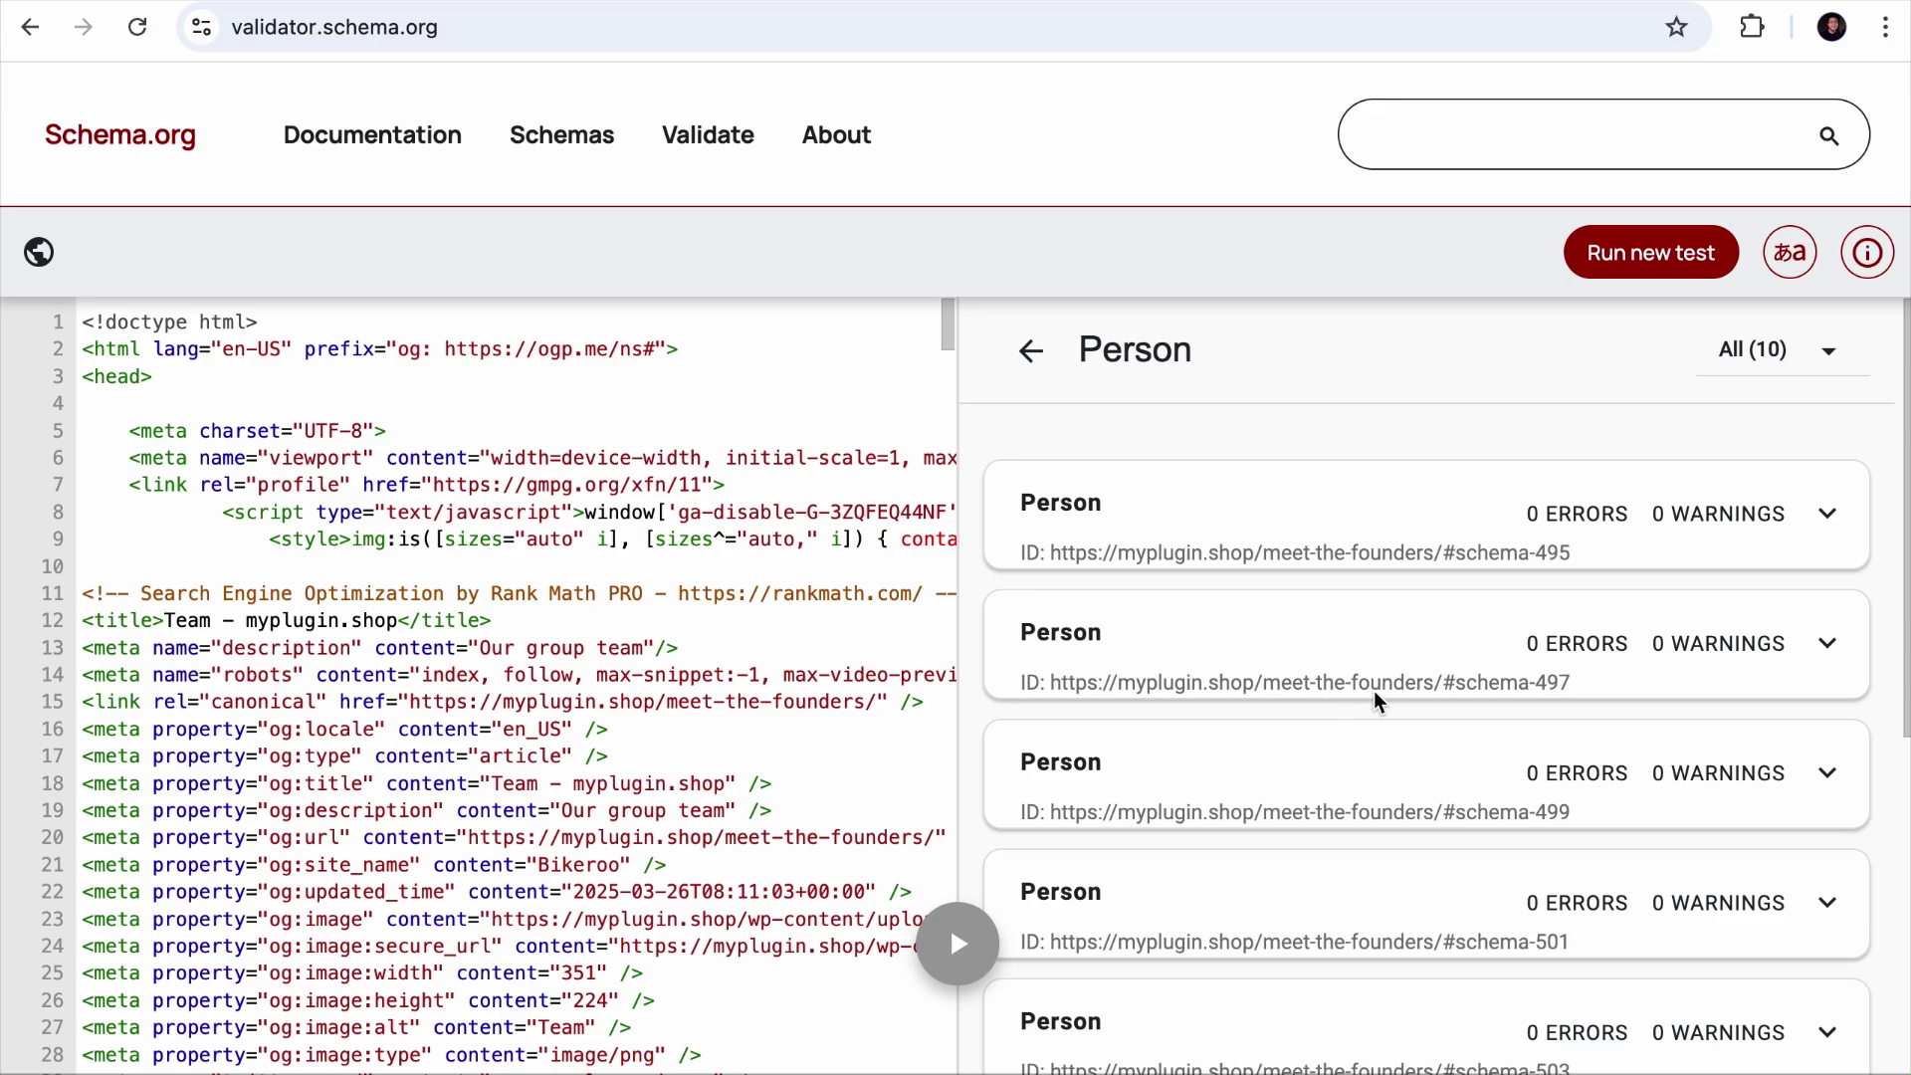
{"action": "left_click", "coordinate": [1473, 674]}
{"action": "scroll", "coordinate": [1478, 696], "scroll_direction": "down", "scroll_amount": 9}
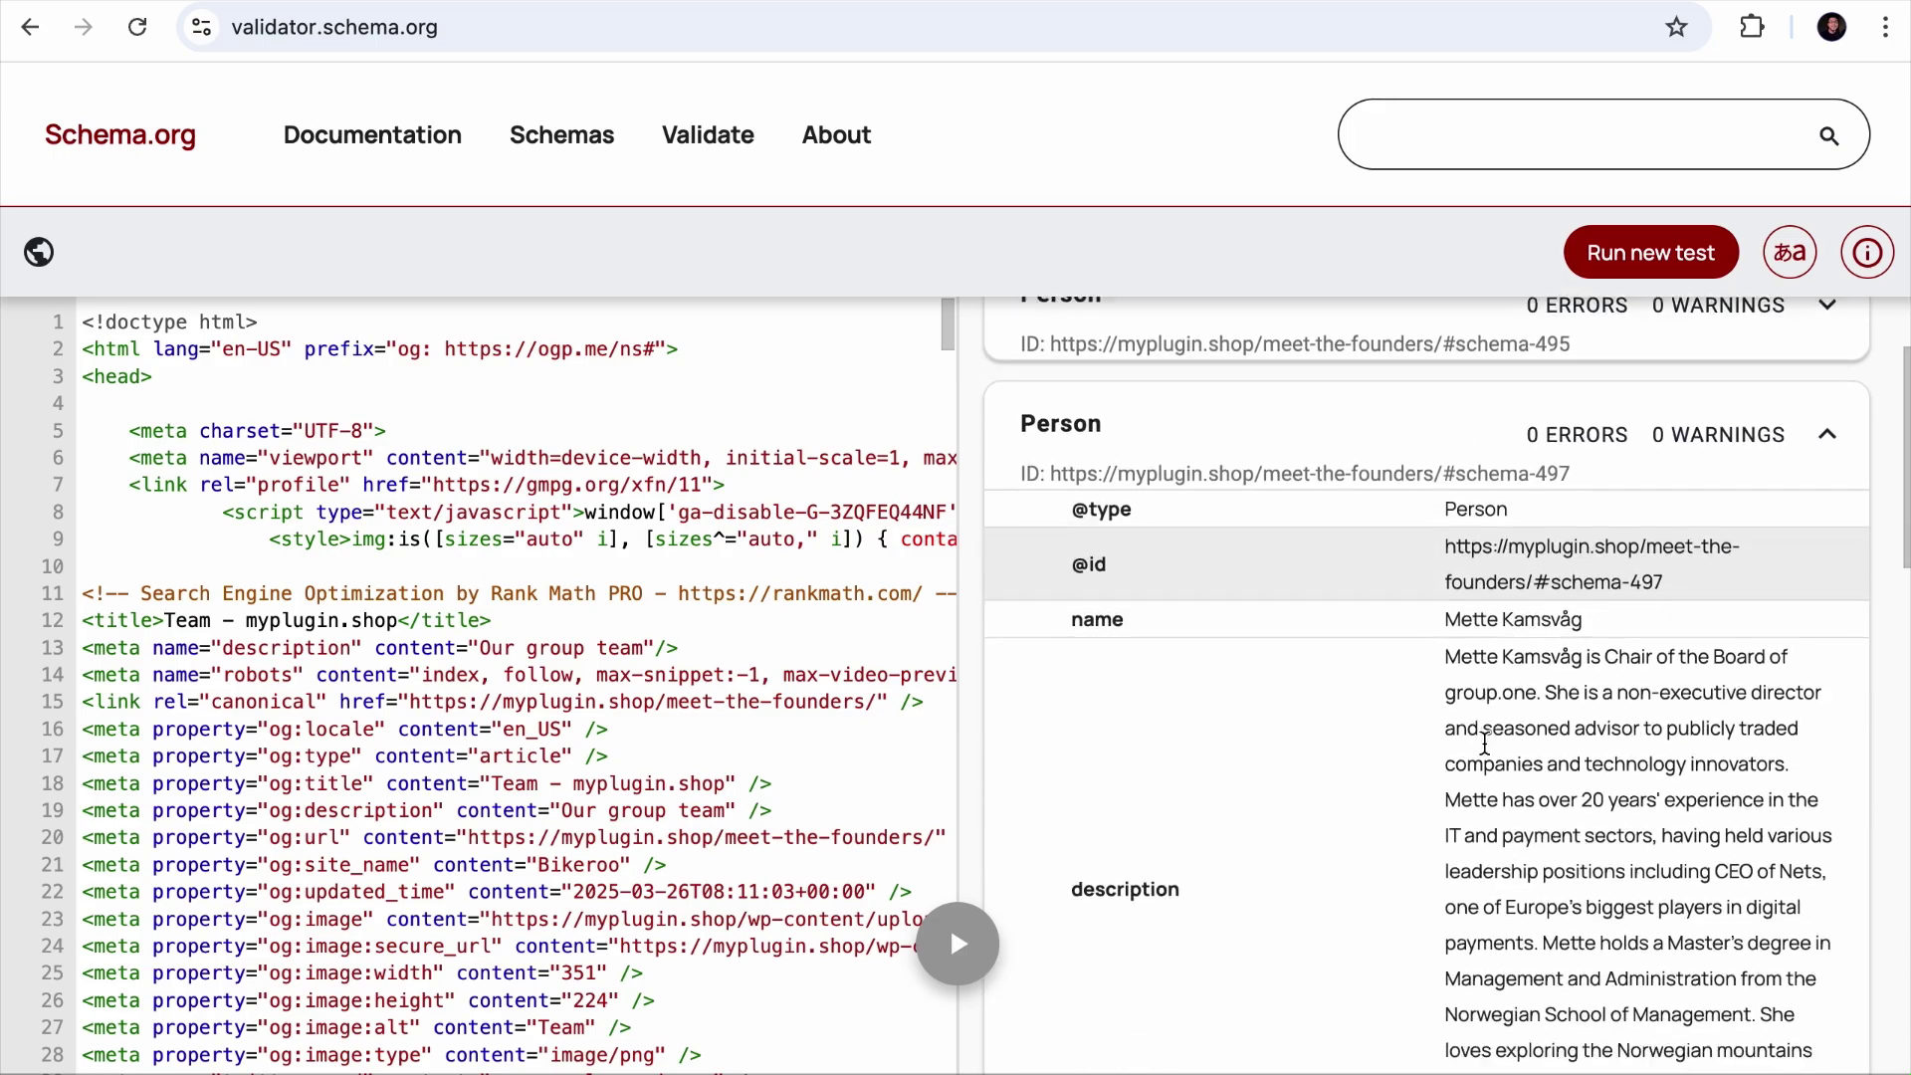
{"action": "scroll", "coordinate": [1484, 742], "scroll_direction": "down", "scroll_amount": 5}
{"action": "left_click", "coordinate": [1483, 762]}
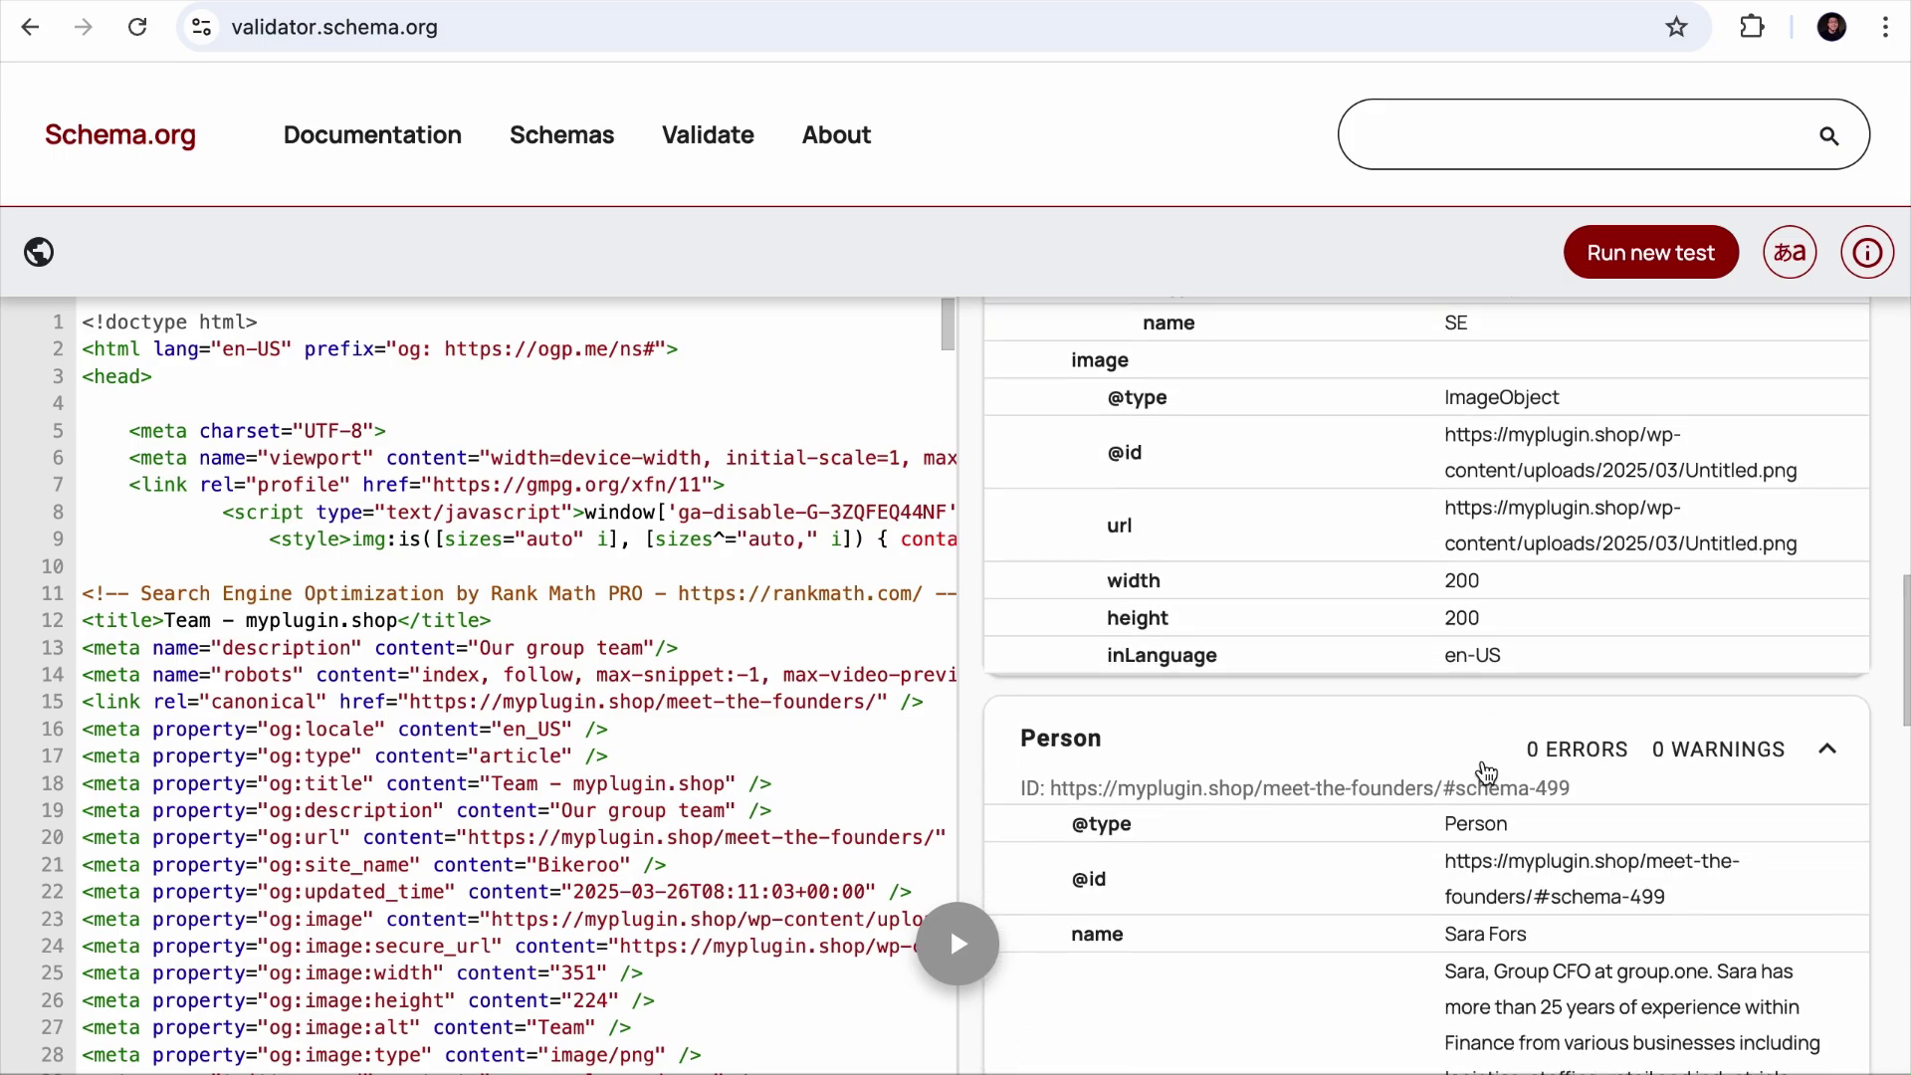